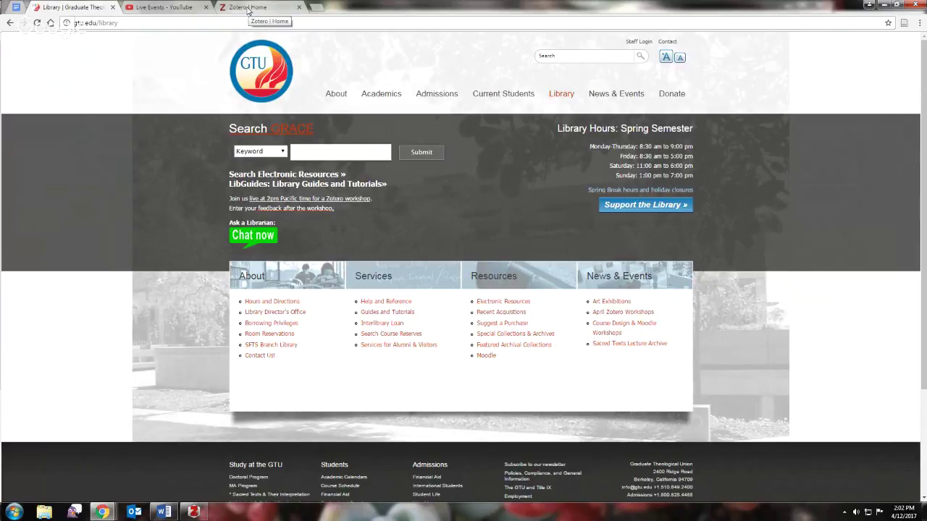
# - Switch to the 'Zotero | Home' tab in Chrome and go to the Zotero download page
pyautogui.click(247, 8)
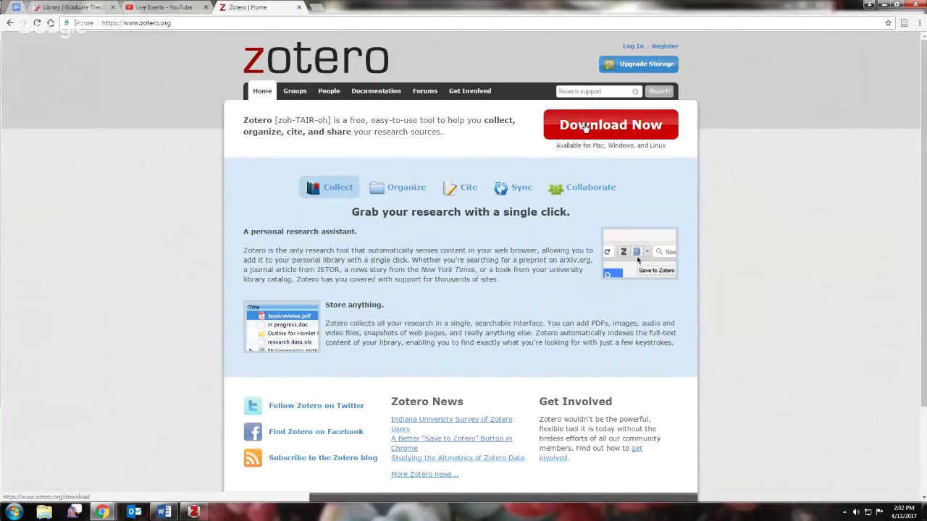
pyautogui.click(639, 123)
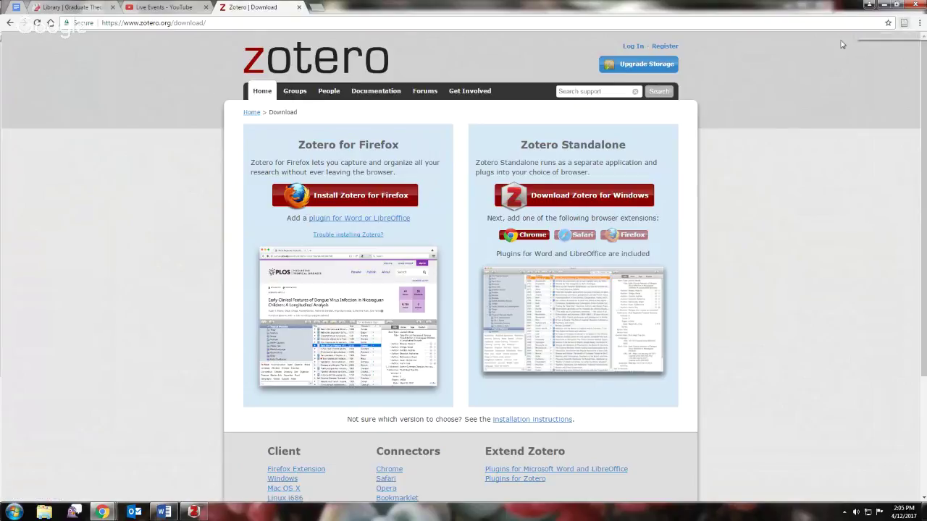
# - Bring the Zotero desktop library window up from the taskbar
pyautogui.click(194, 512)
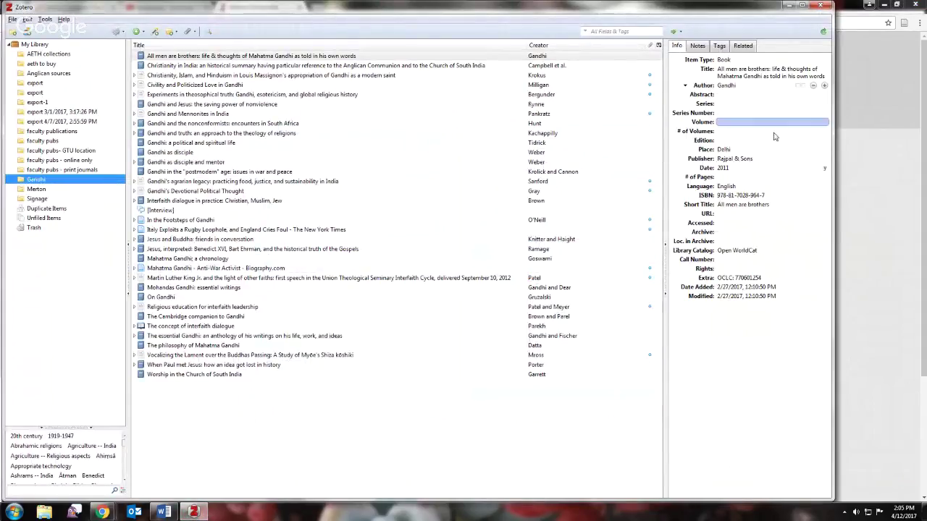
# - Bring the Zotero library to the front and open Preferences from the gear Actions menu
pyautogui.click(890, 143)
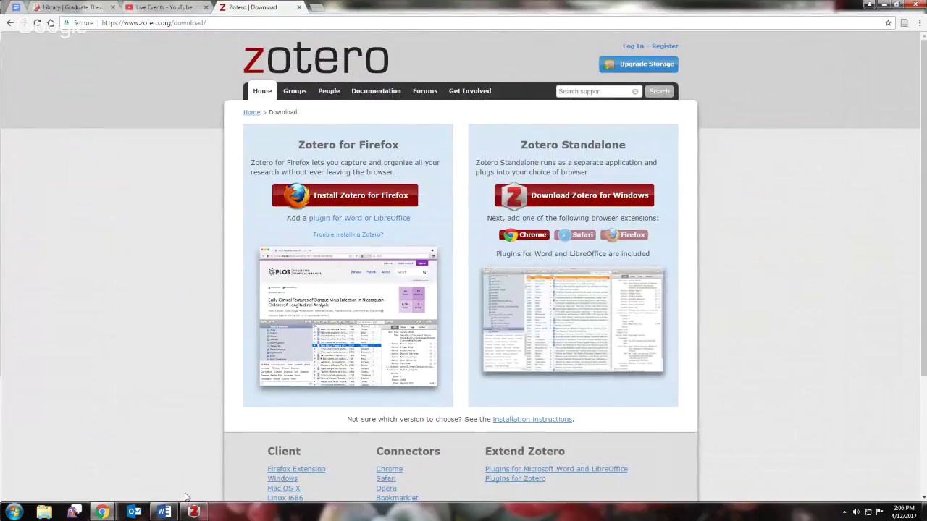
pyautogui.moveTo(193, 516)
pyautogui.click(200, 512)
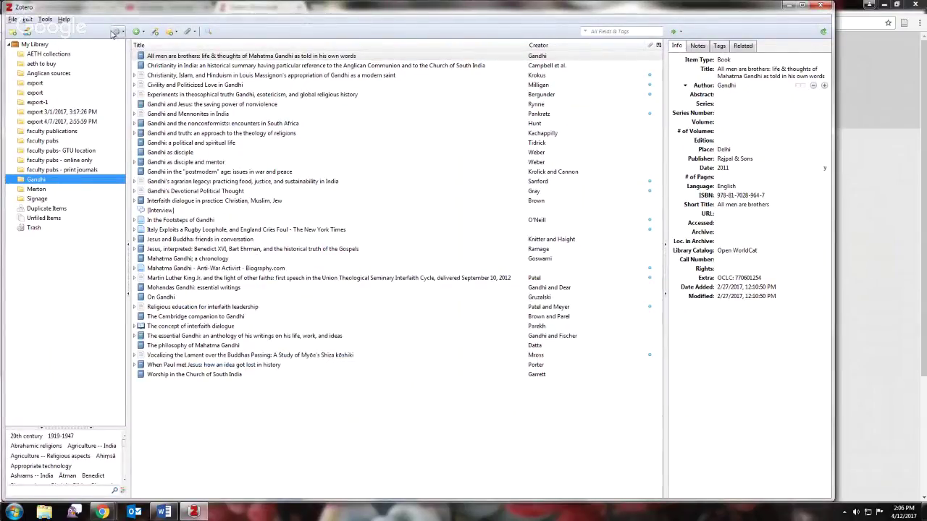
pyautogui.click(117, 32)
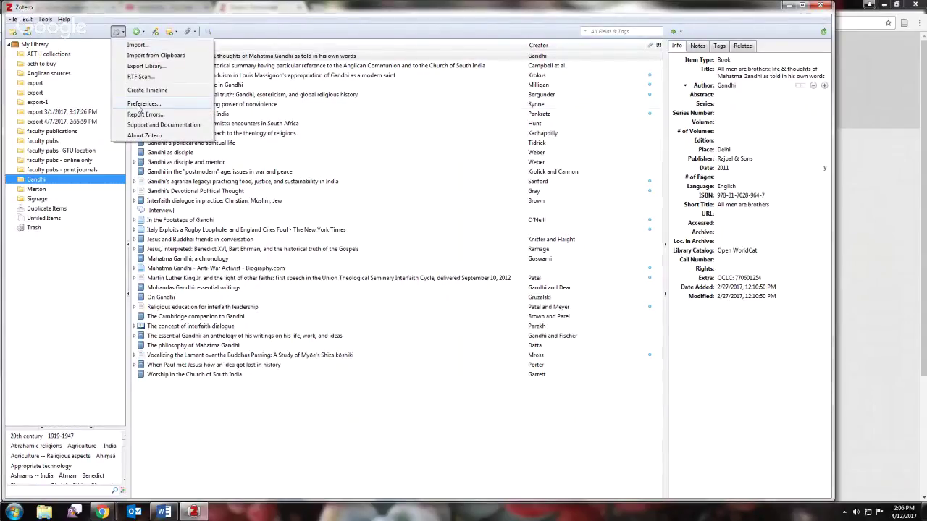
pyautogui.click(142, 104)
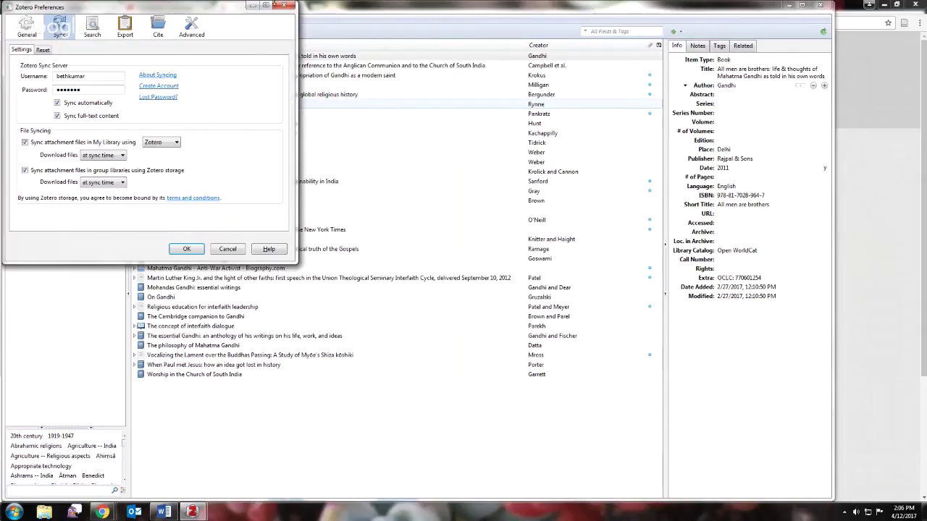
# - Reopen Zotero Preferences, review the General and Sync panes, and close them with OK
pyautogui.click(283, 7)
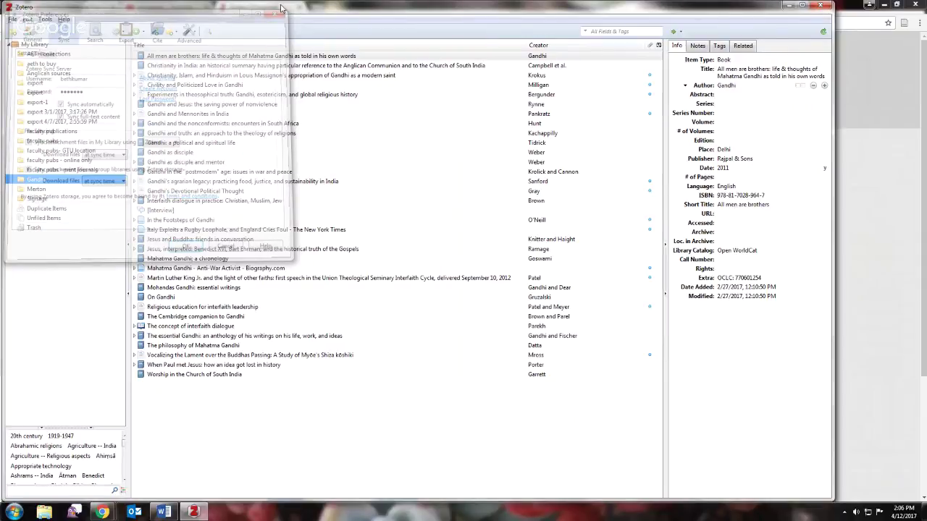
pyautogui.click(118, 32)
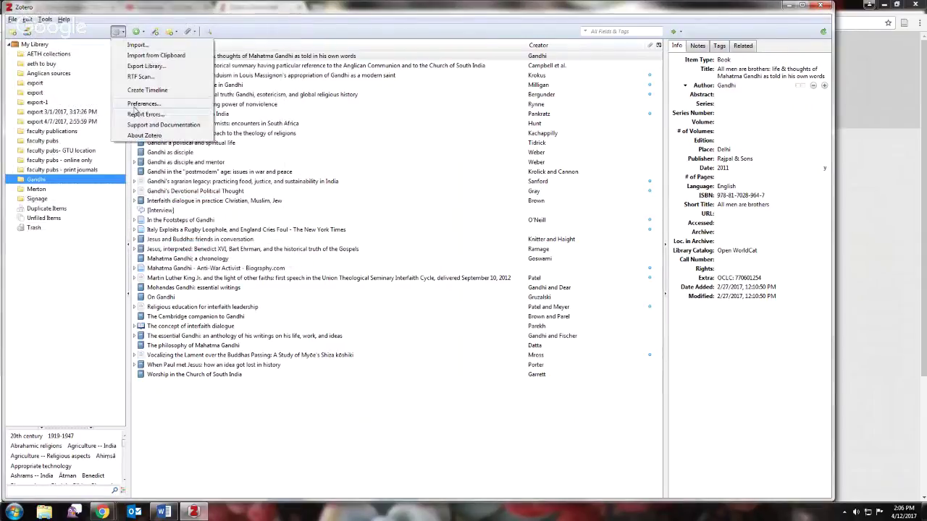
pyautogui.click(136, 104)
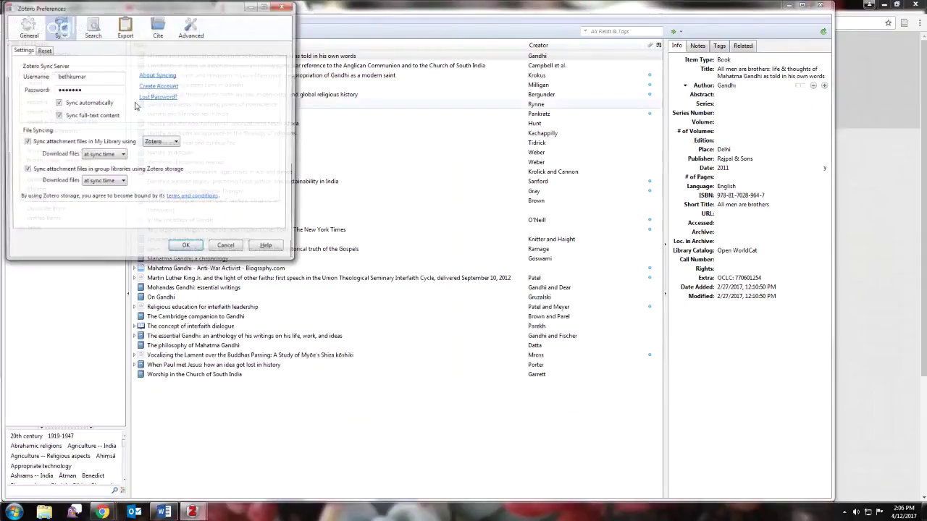
pyautogui.click(36, 36)
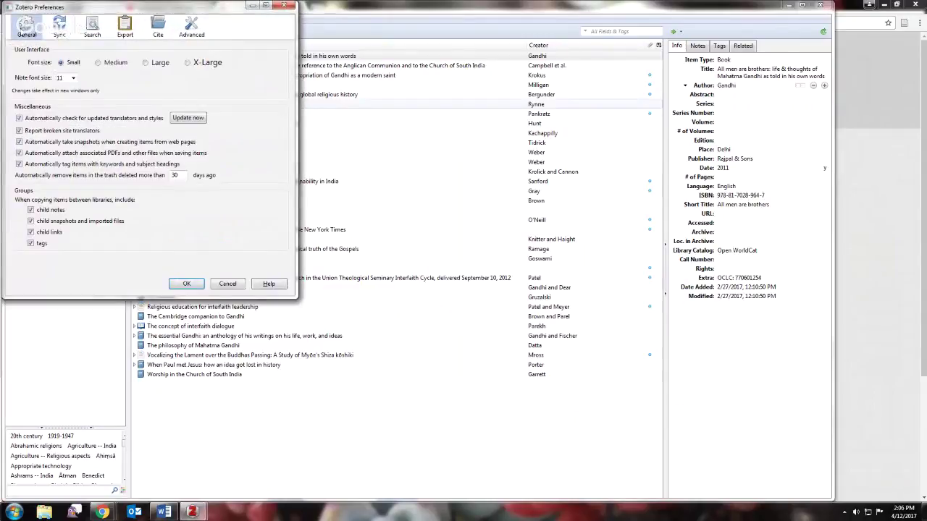
pyautogui.click(59, 33)
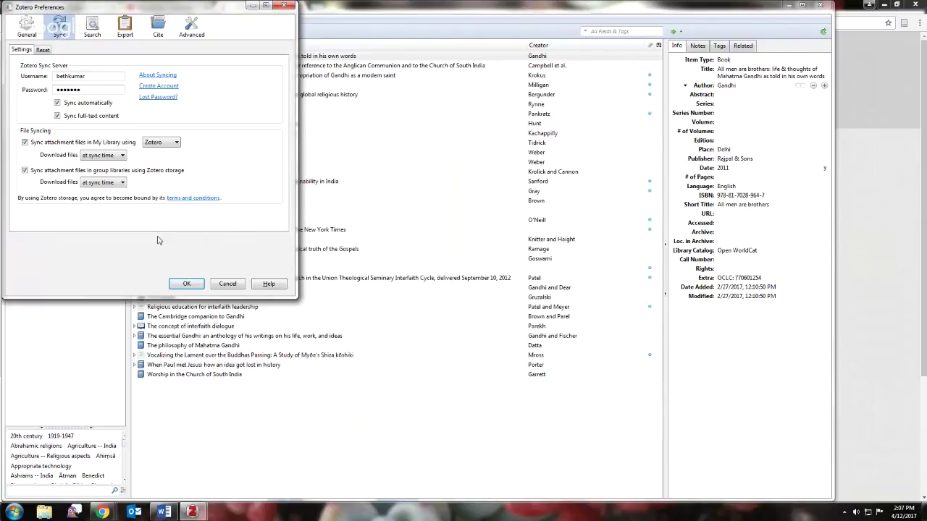
pyautogui.click(187, 284)
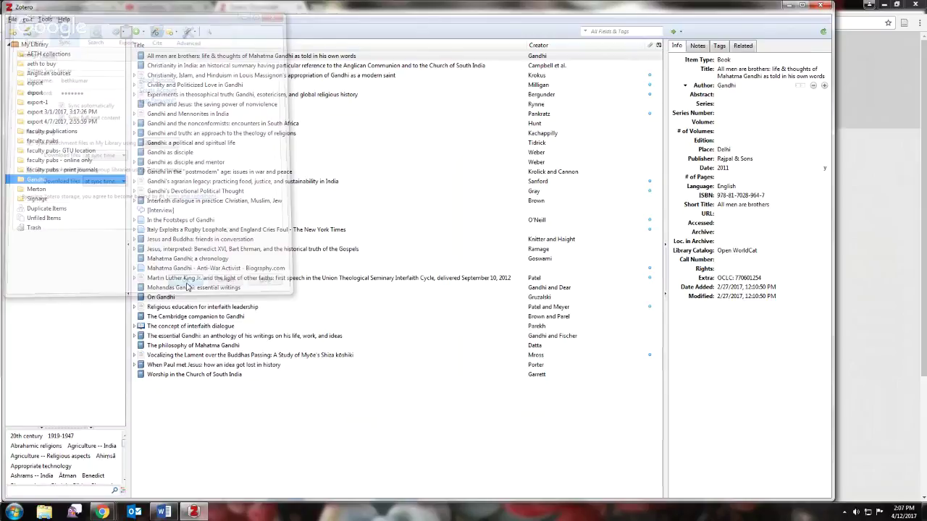
# - Bring Chrome forward on the 'Library | Graduate Theological Union' tab
pyautogui.moveTo(99, 512)
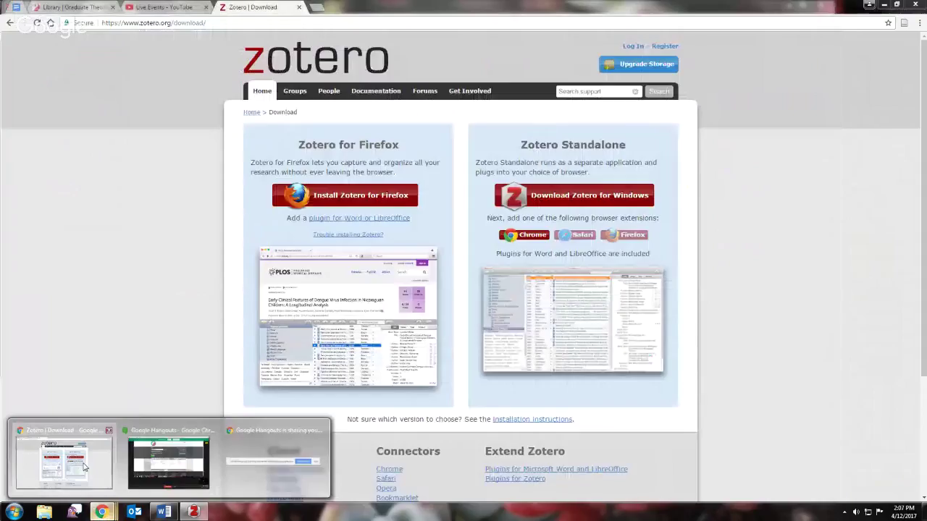
pyautogui.click(84, 466)
pyautogui.click(73, 7)
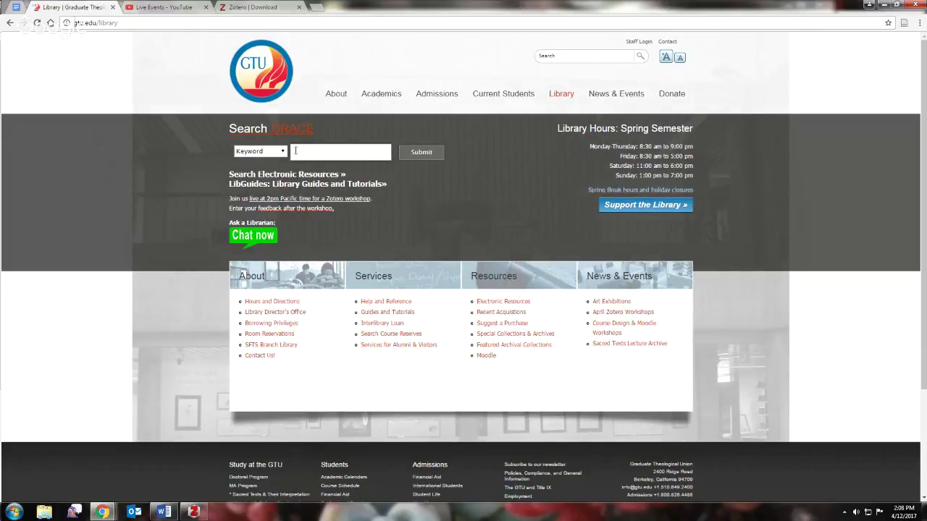
# - Enter 'gandhi' in the GRACE Keyword box and submit the catalog search
pyautogui.click(302, 150)
pyautogui.write('gan')
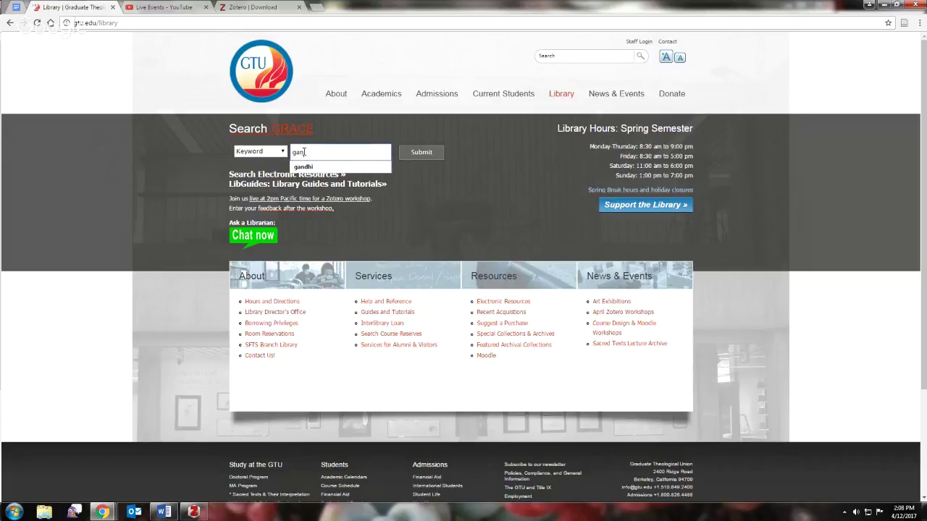
pyautogui.write('dhi')
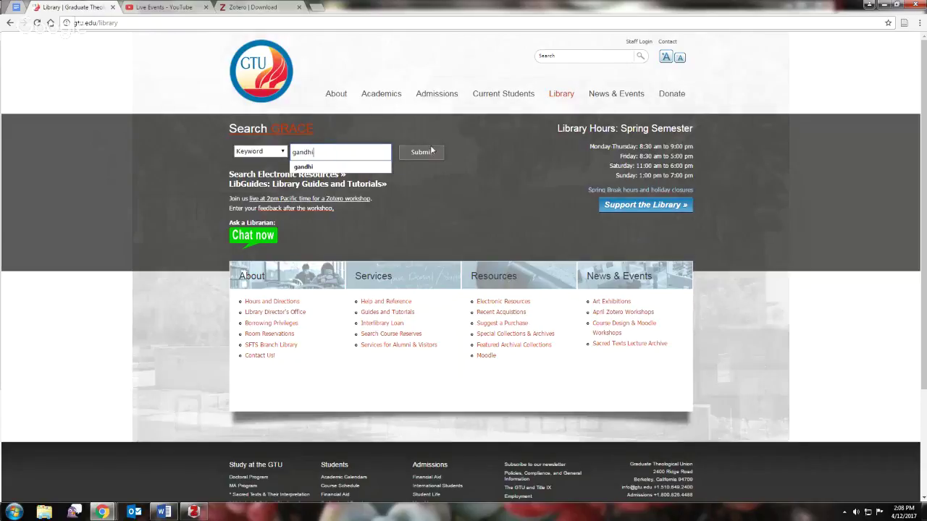
pyautogui.click(427, 153)
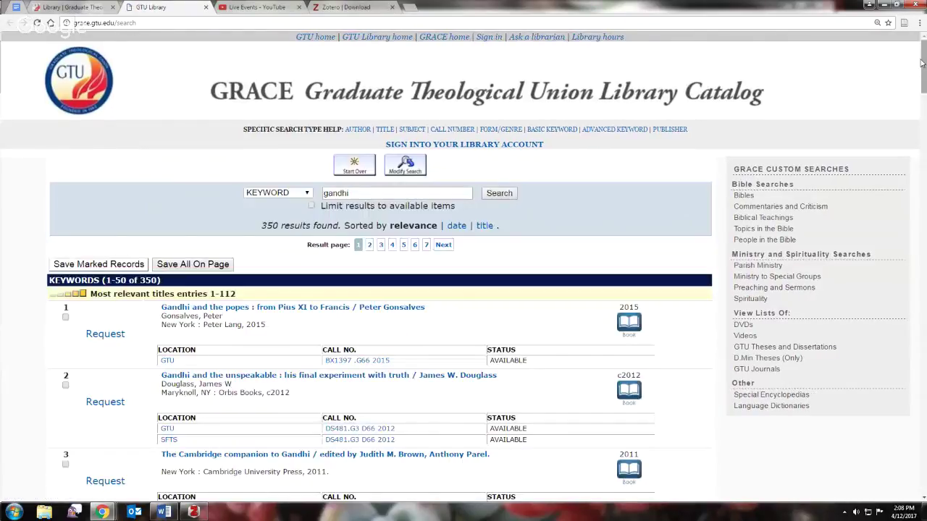
# - Open the 'Mahatma Gandhi and Leo Tolstoy letters' record and save it with the Zotero Connector
pyautogui.moveTo(922, 63); pyautogui.dragTo(923, 263)
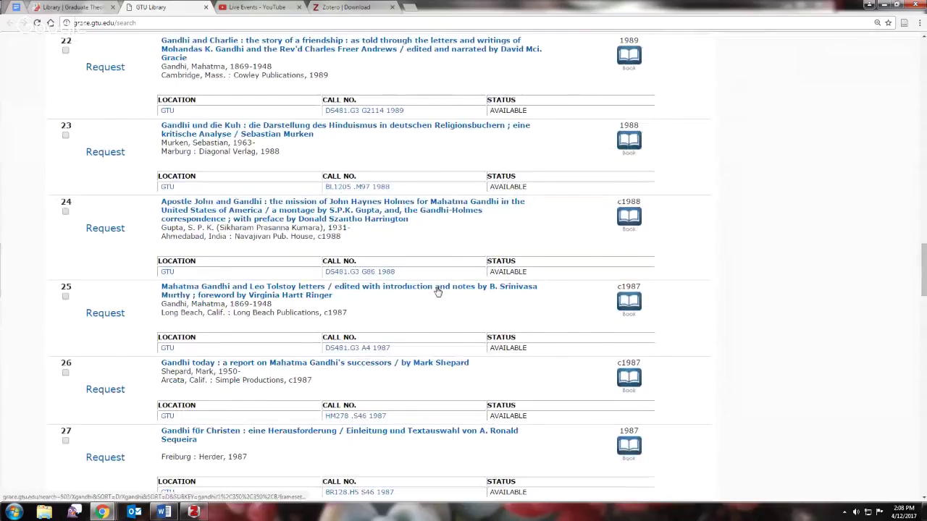
pyautogui.click(292, 290)
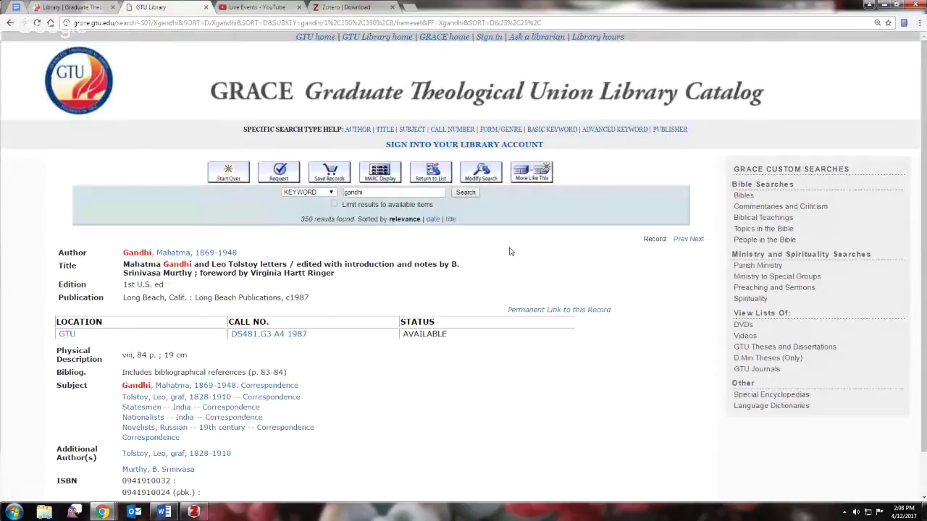
pyautogui.scroll(-1, 922, 124)
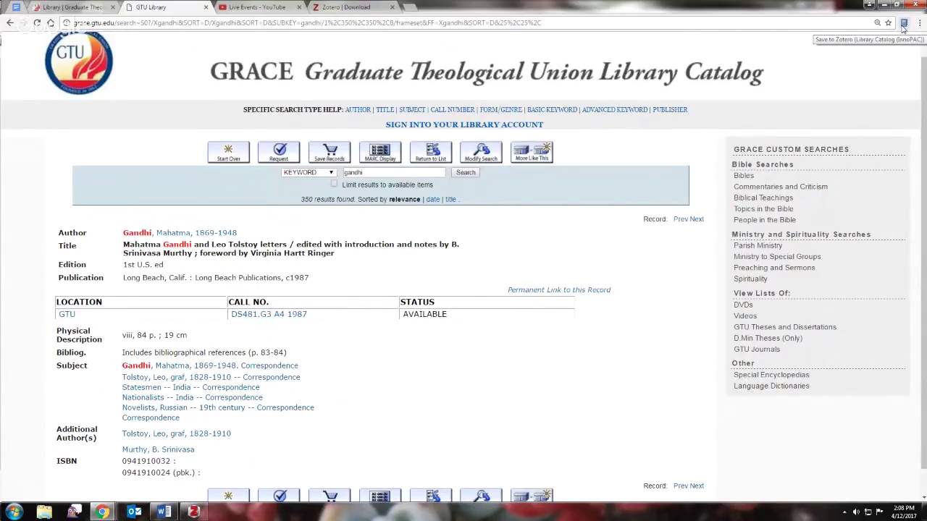
pyautogui.click(903, 25)
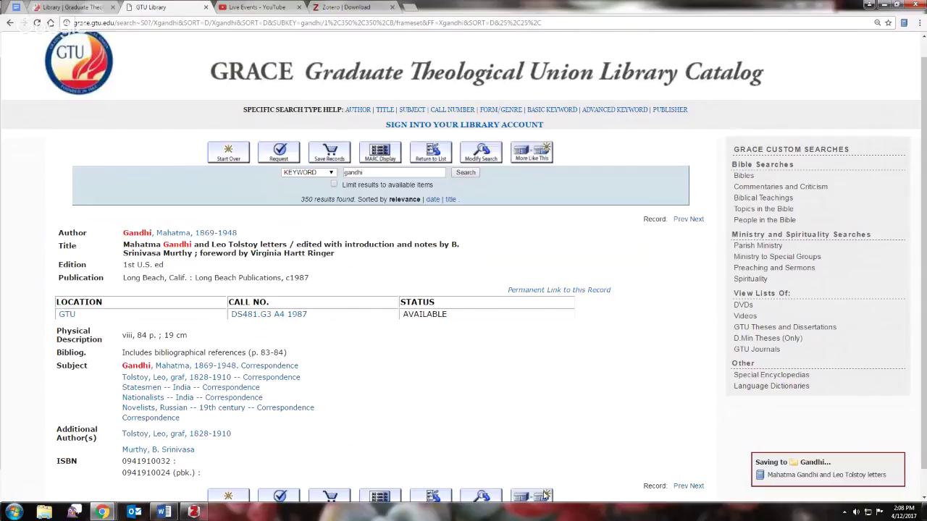
pyautogui.click(193, 512)
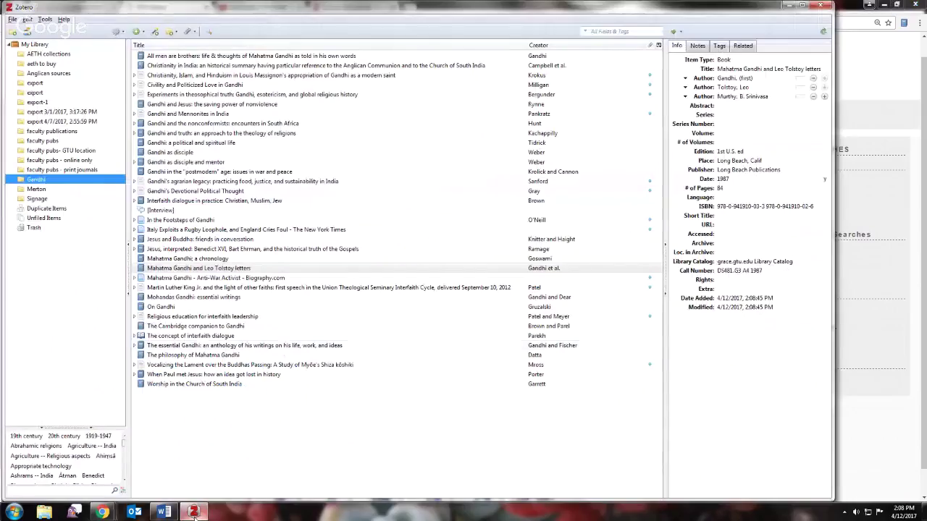
# - Select the saved Gandhi and Tolstoy letters item and review its Info fields, including the author name
pyautogui.click(181, 269)
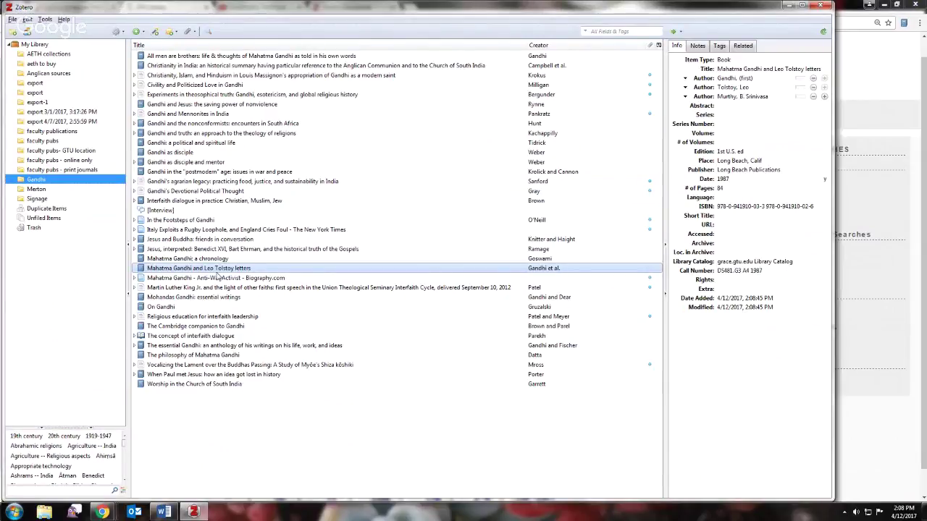
pyautogui.click(744, 80)
pyautogui.click(760, 291)
pyautogui.click(750, 313)
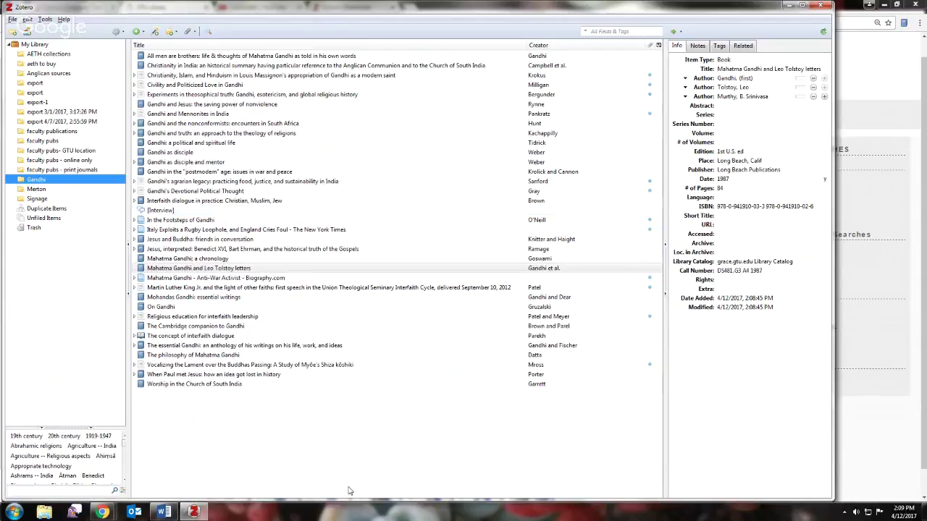
pyautogui.click(860, 436)
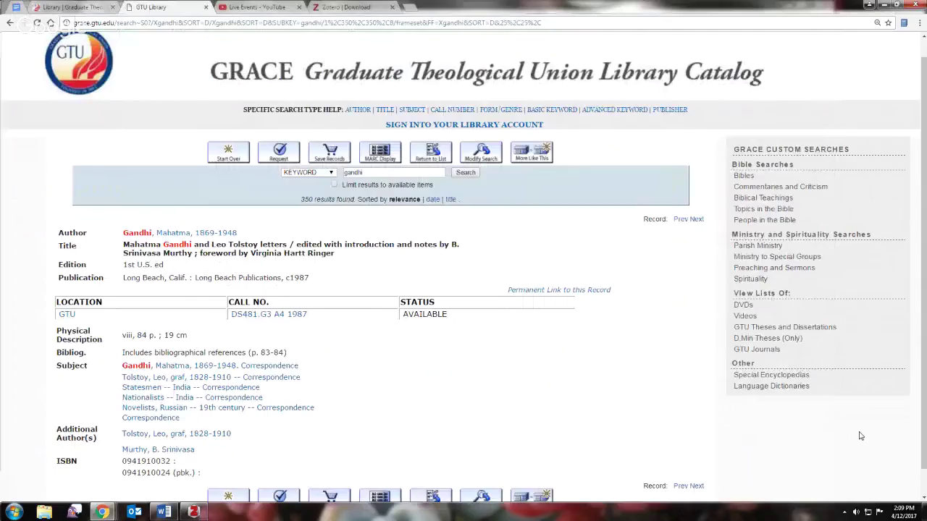
# - Return to the gandhi results, open 'Gandhi today', and save it to the Gandhi collection
pyautogui.click(9, 24)
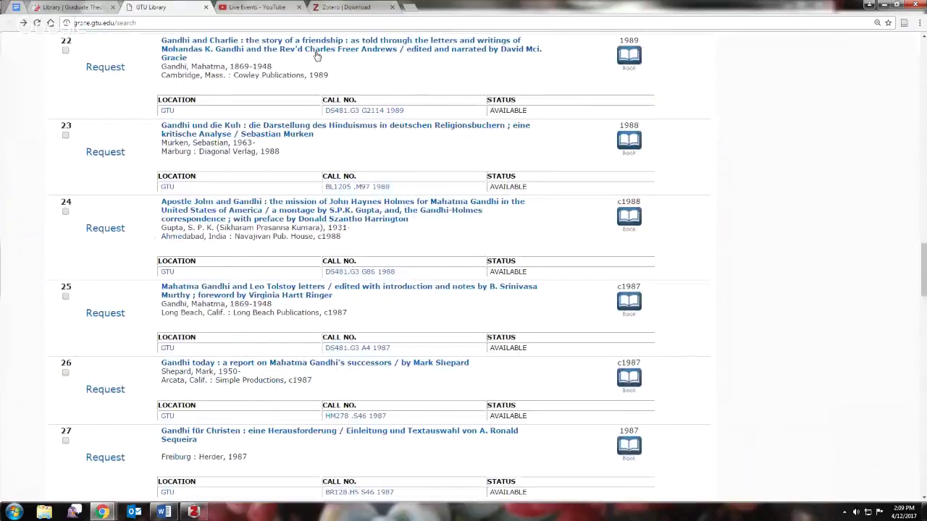
pyautogui.click(278, 366)
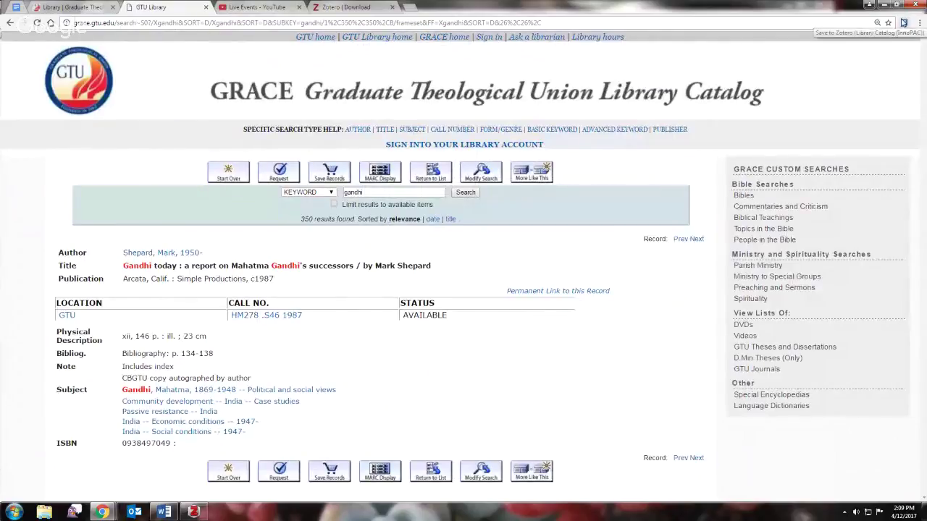
pyautogui.click(902, 23)
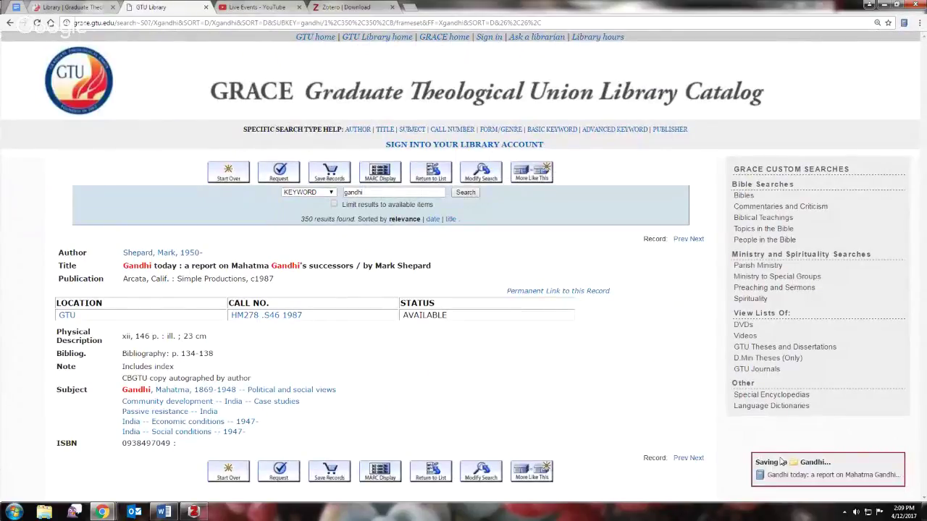
pyautogui.click(192, 511)
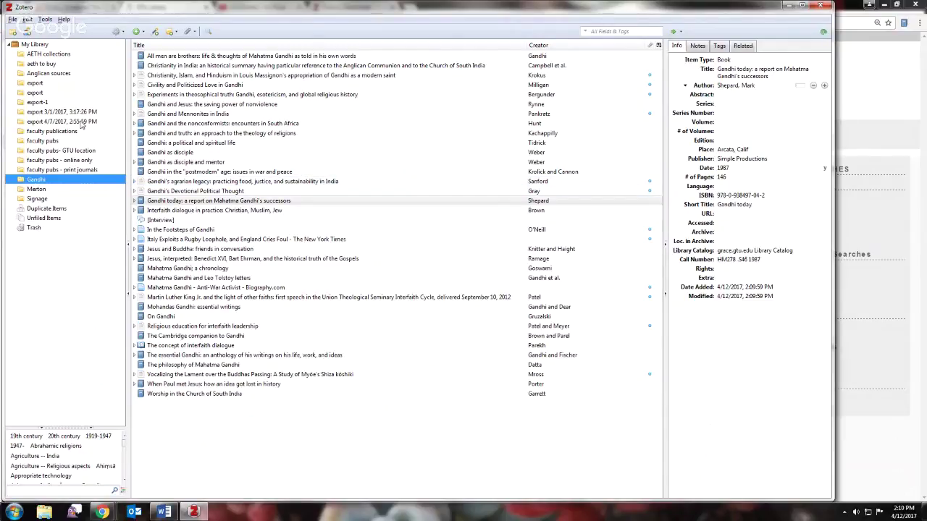
pyautogui.click(14, 469)
pyautogui.click(15, 469)
pyautogui.click(42, 477)
pyautogui.click(42, 477)
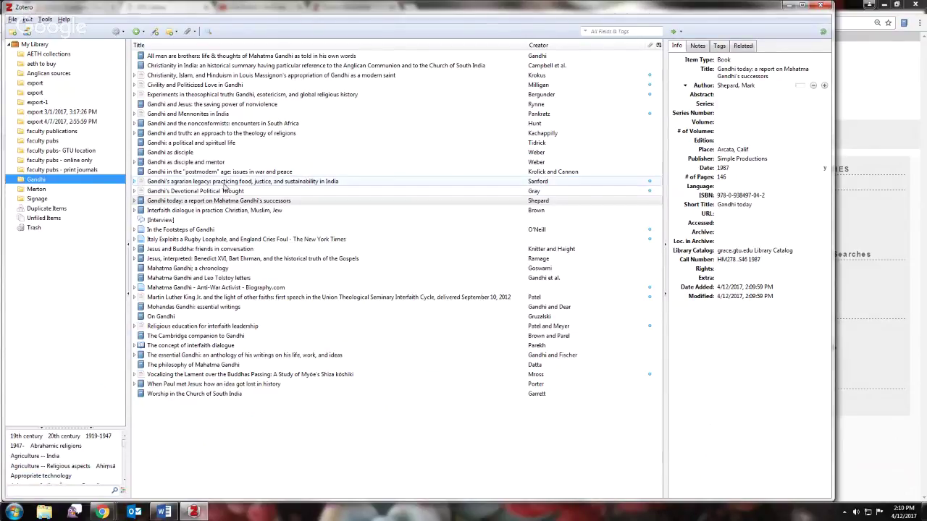
pyautogui.click(170, 144)
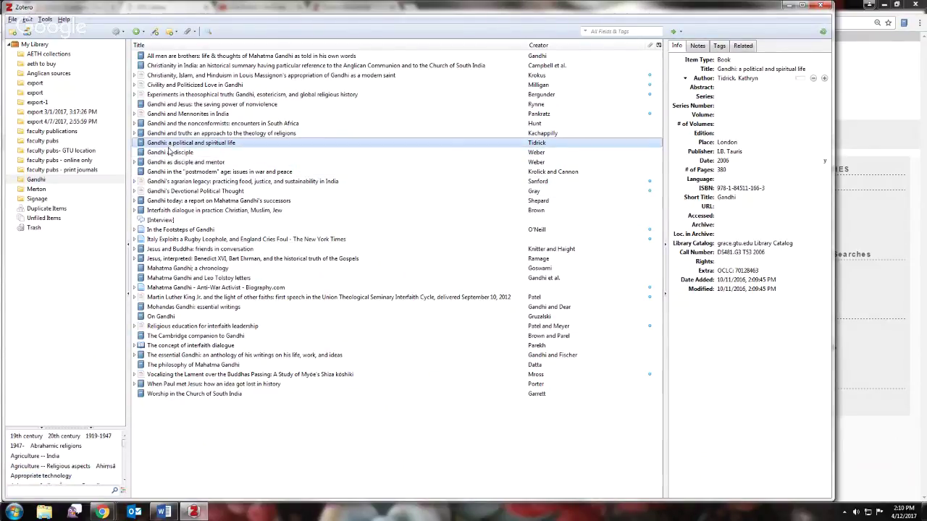
pyautogui.click(173, 124)
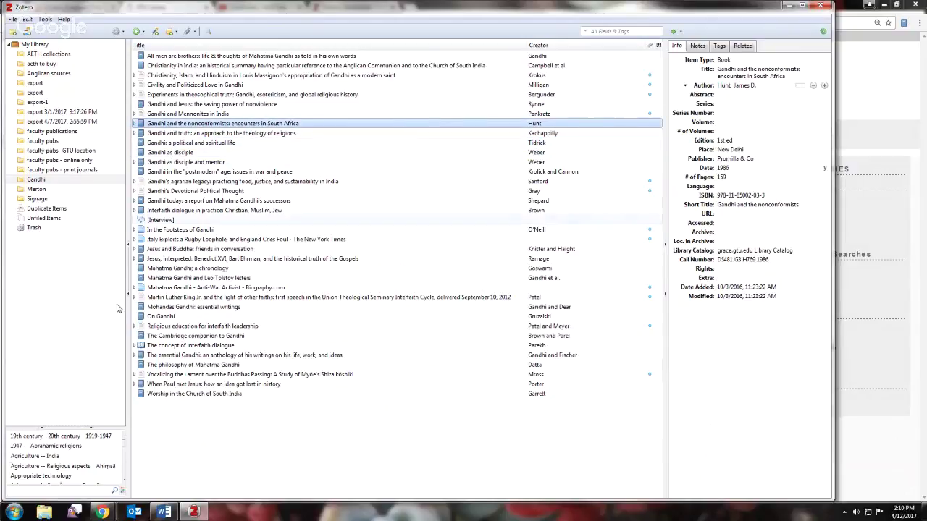
pyautogui.click(56, 429)
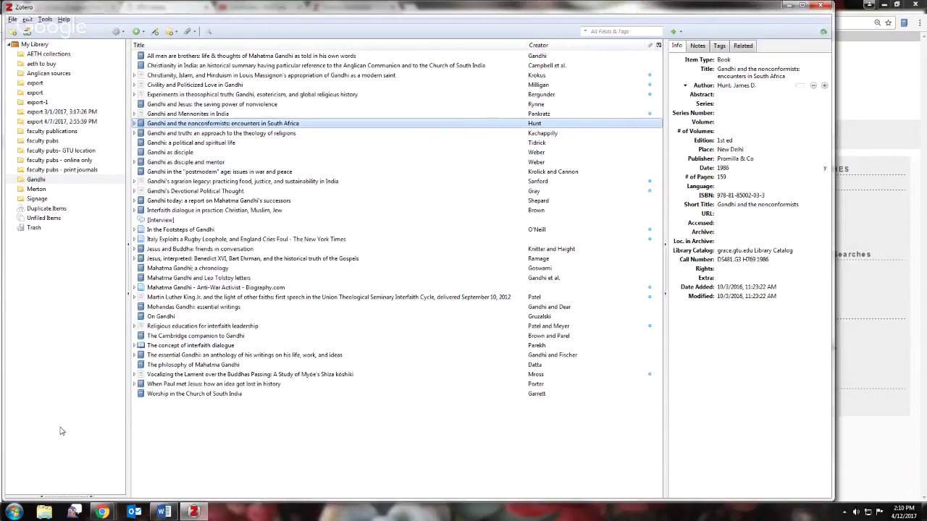
pyautogui.click(51, 498)
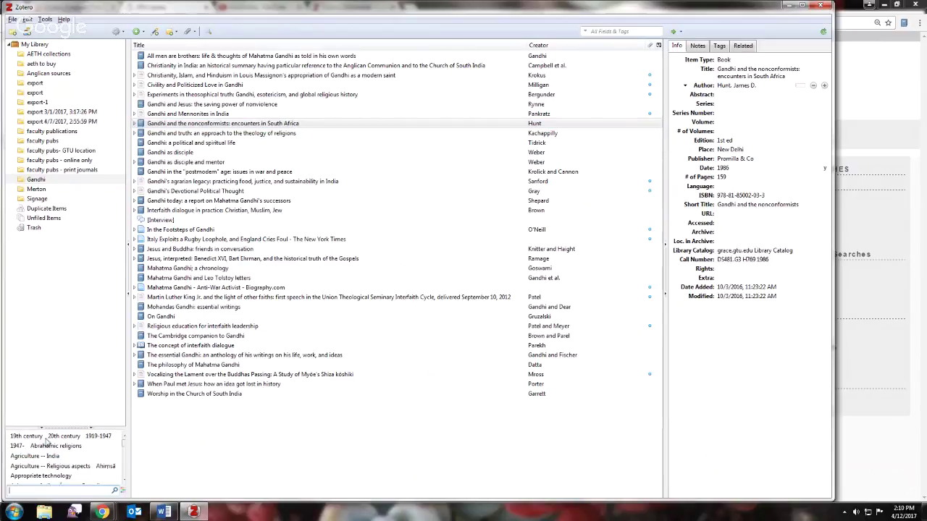
pyautogui.moveTo(123, 447); pyautogui.dragTo(125, 458)
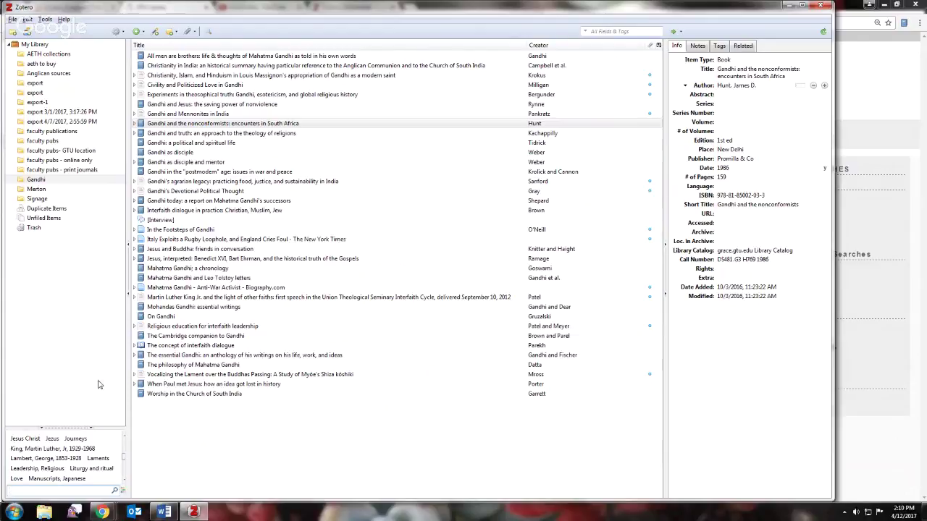
pyautogui.scroll(3, 123, 460)
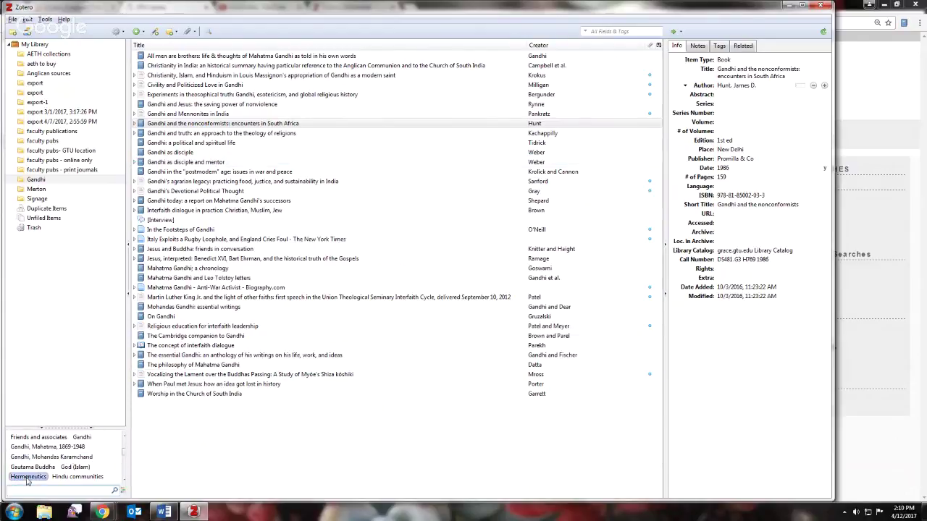
pyautogui.click(24, 458)
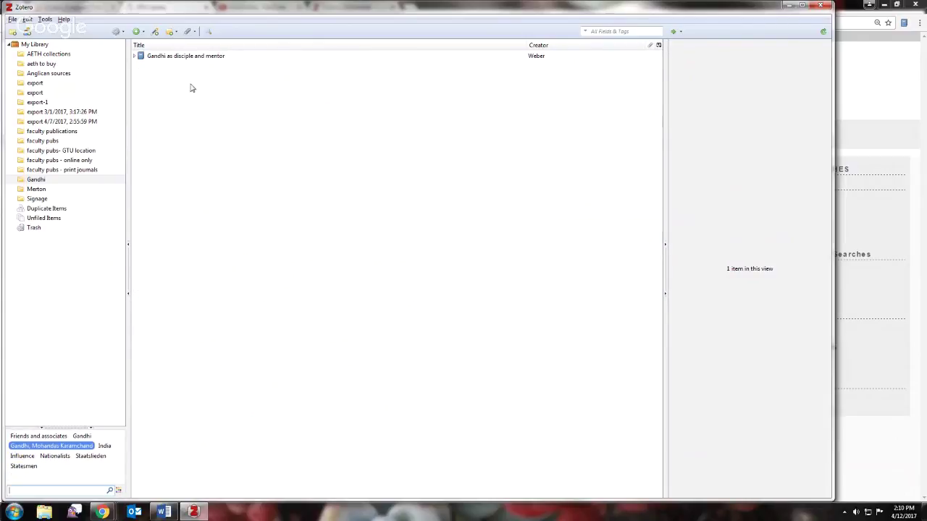
pyautogui.click(65, 437)
pyautogui.click(65, 437)
pyautogui.click(61, 446)
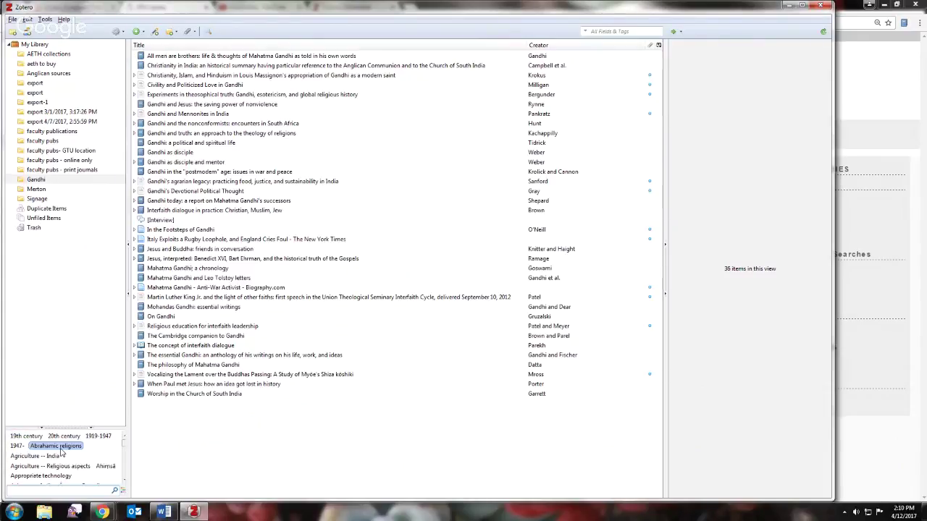
pyautogui.click(59, 454)
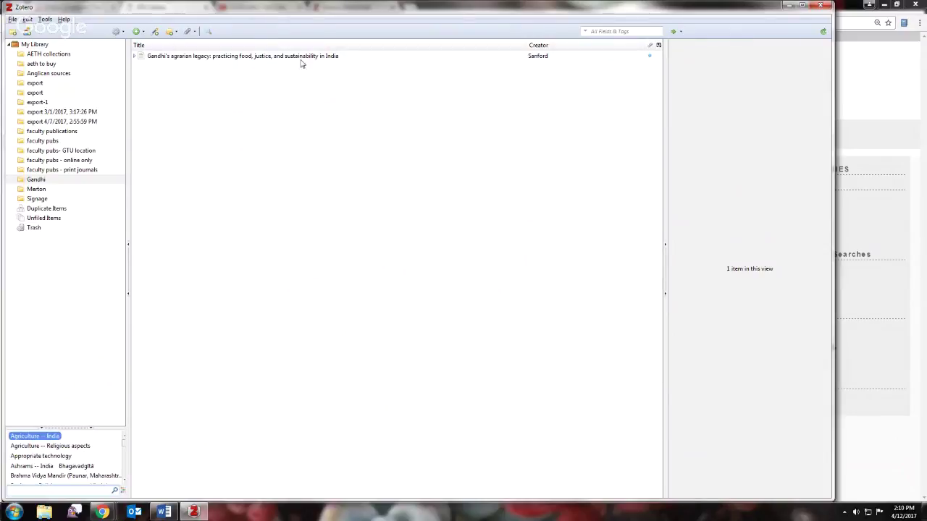
pyautogui.click(40, 436)
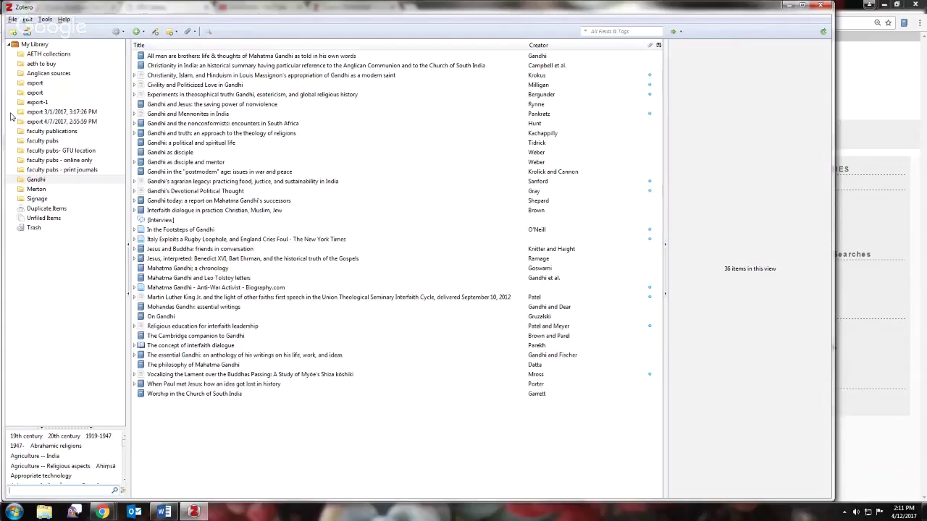
# - Add a new collection named 'my thesis' and switch back to Chrome
pyautogui.click(13, 31)
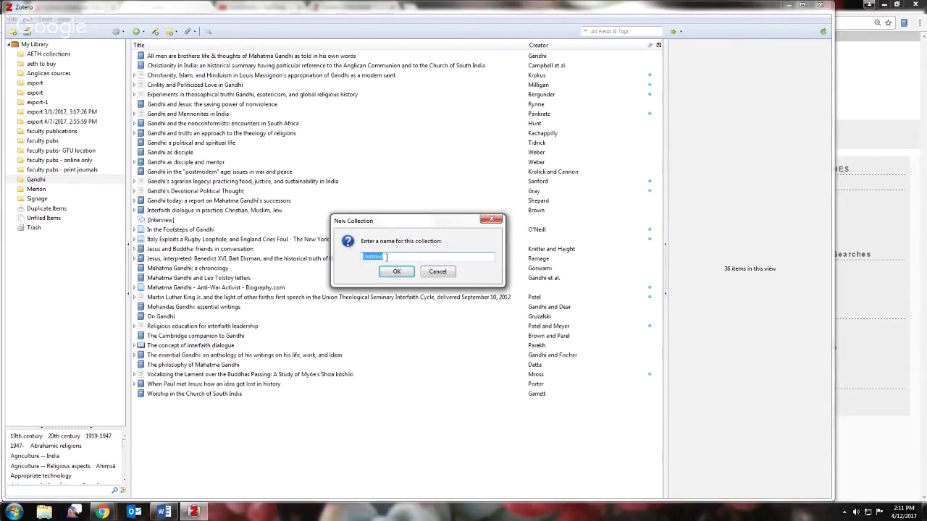
pyautogui.write('my thesis')
pyautogui.press('Return')
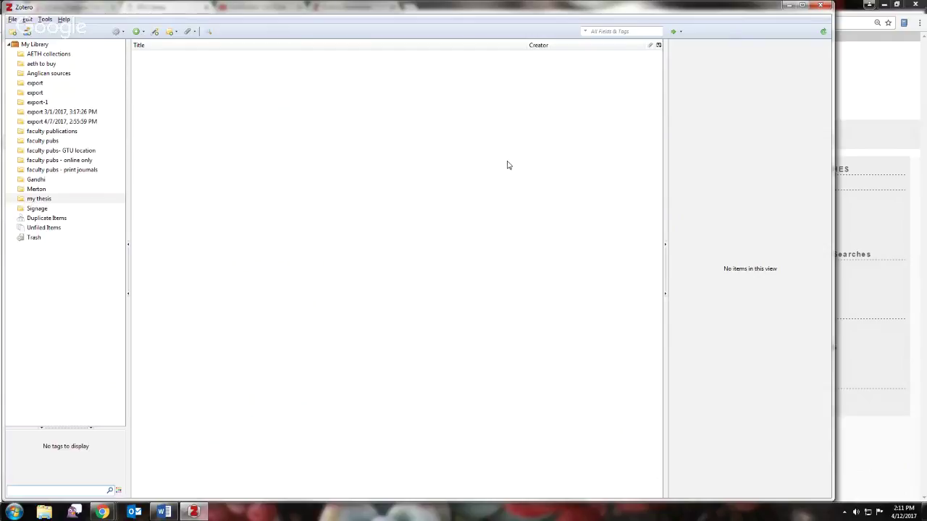
pyautogui.click(892, 87)
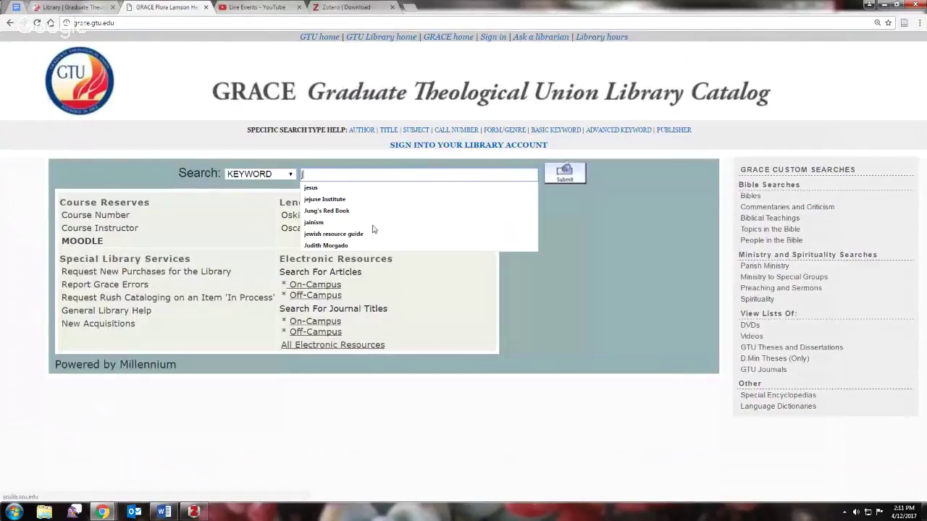
# - Search GRACE for 'st jerome' and save St. Jerome: commentary on Ecclesiastes to my thesis
pyautogui.write('st jerome')
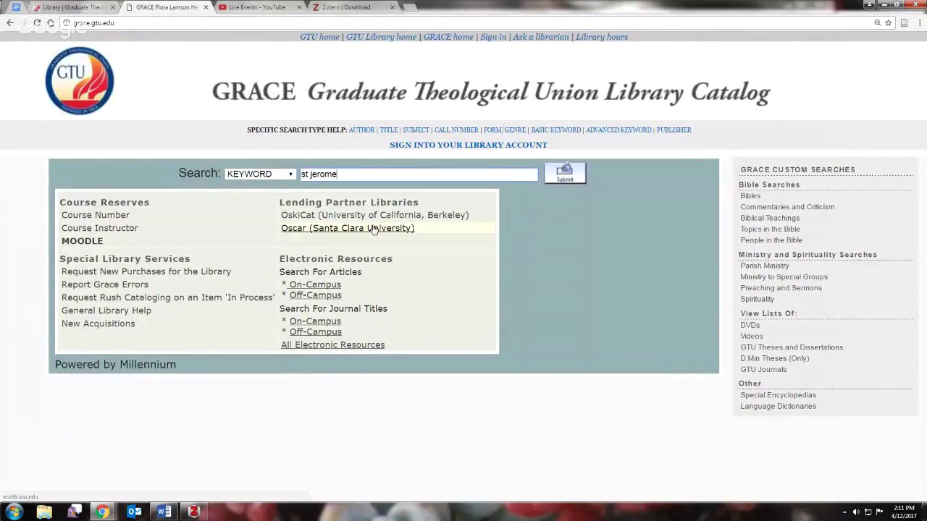
pyautogui.press('Return')
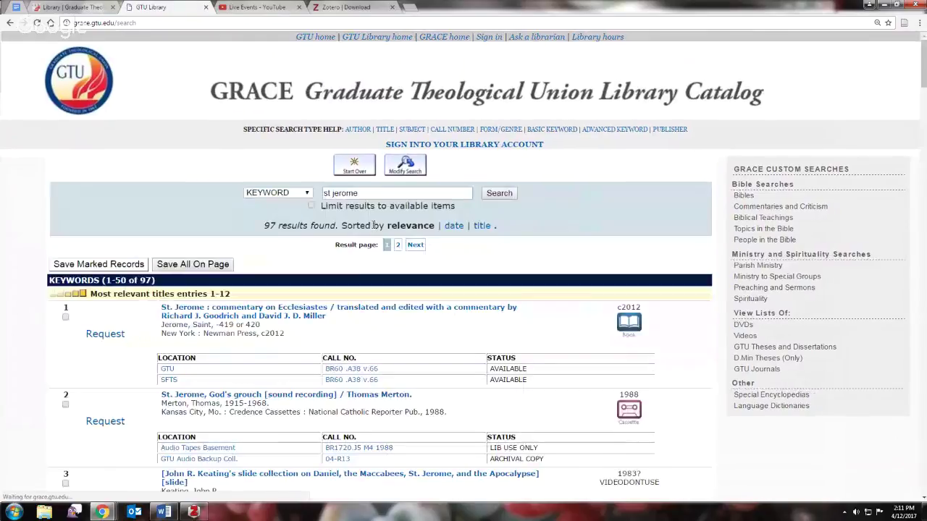
pyautogui.click(294, 310)
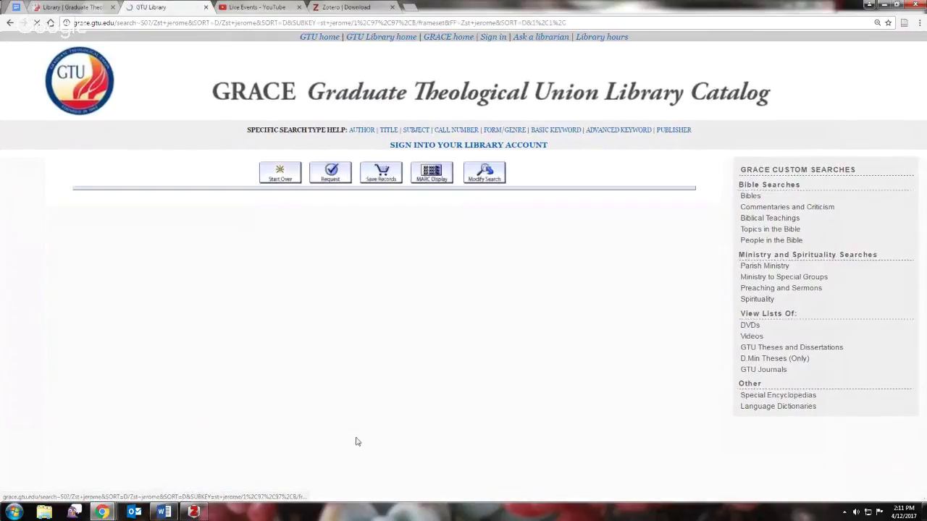
pyautogui.click(903, 24)
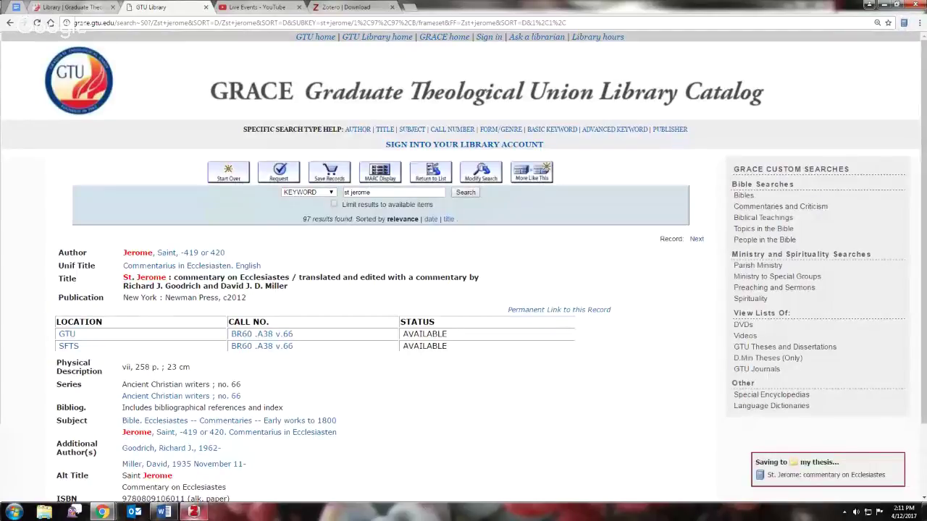
pyautogui.click(193, 512)
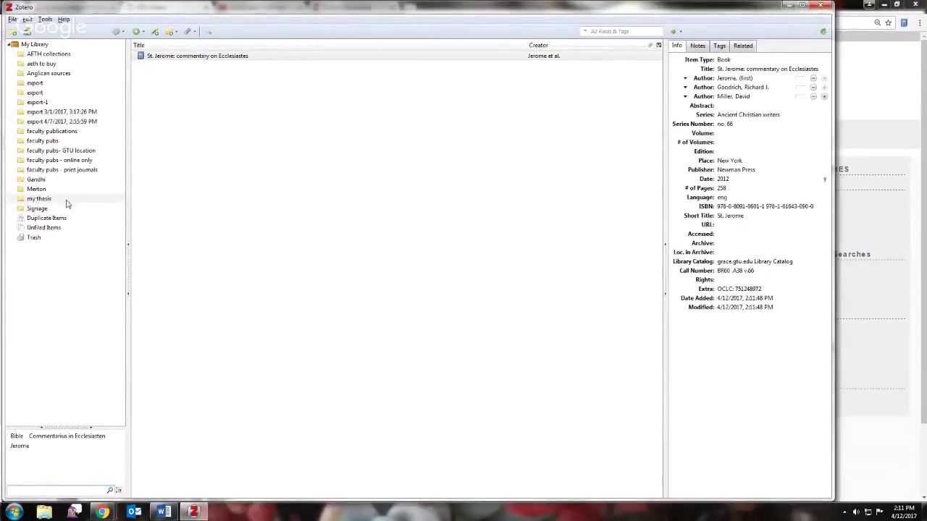
# - Drag the St. Jerome commentary into the Merton collection, then view Duplicate Items, which lists none
pyautogui.click(175, 59)
pyautogui.click(197, 57)
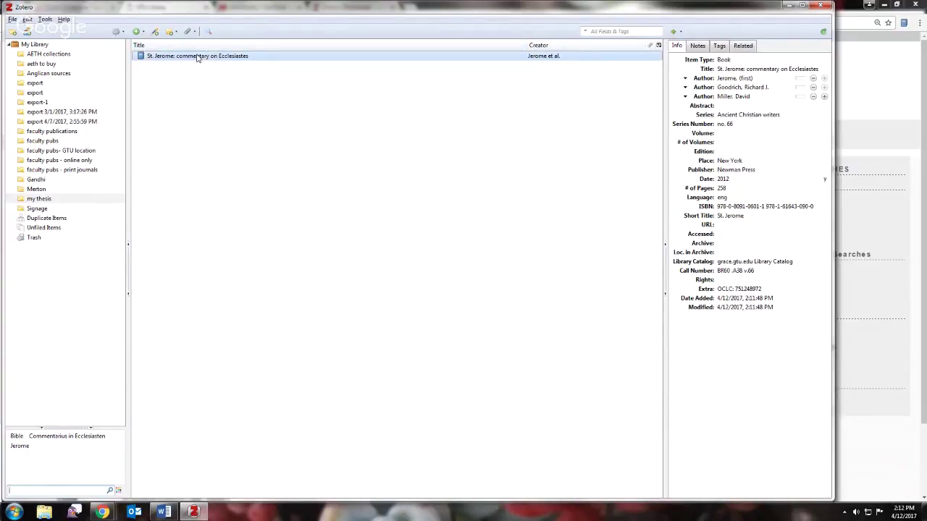
pyautogui.moveTo(197, 57); pyautogui.dragTo(36, 192)
pyautogui.click(37, 192)
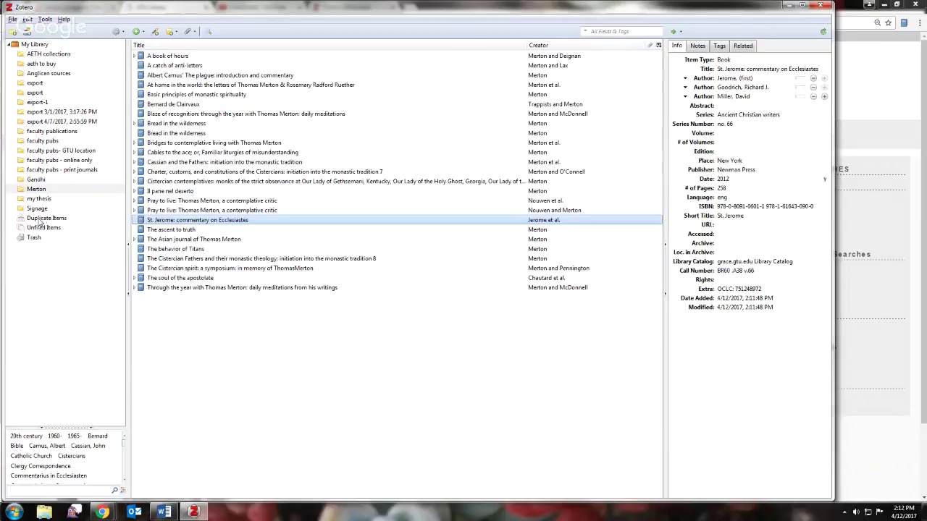
pyautogui.click(30, 220)
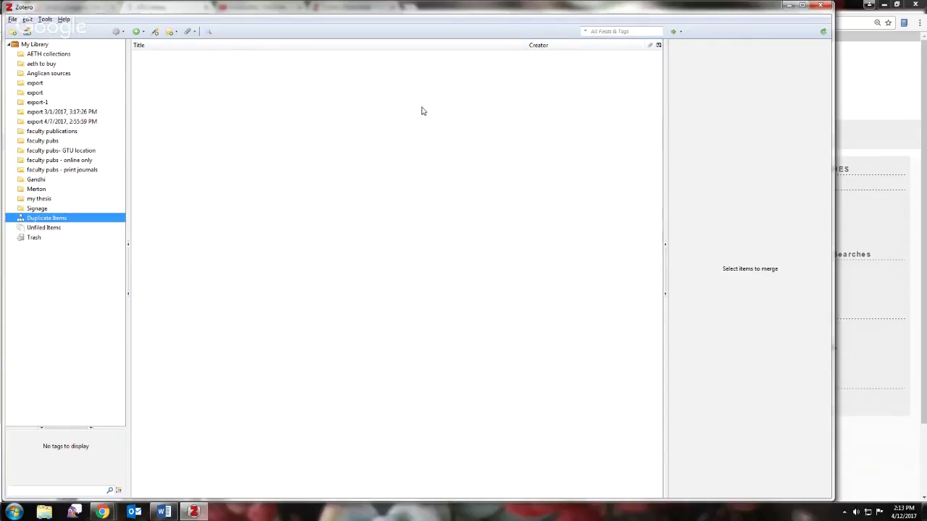
# - Move the unfiled 'Mahatma Gandhi sein Leben und Denken' into the Gandhi collection
pyautogui.click(42, 228)
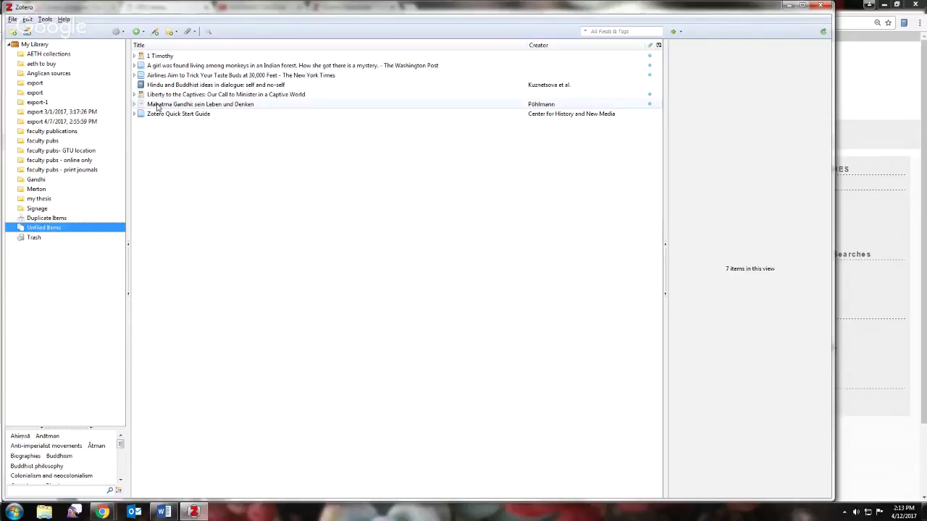
pyautogui.moveTo(157, 105); pyautogui.dragTo(35, 184)
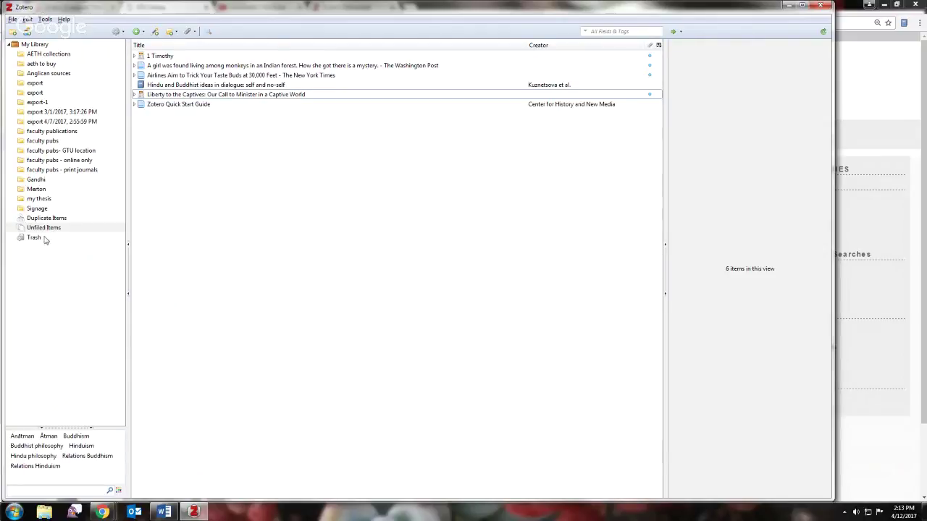
pyautogui.click(143, 34)
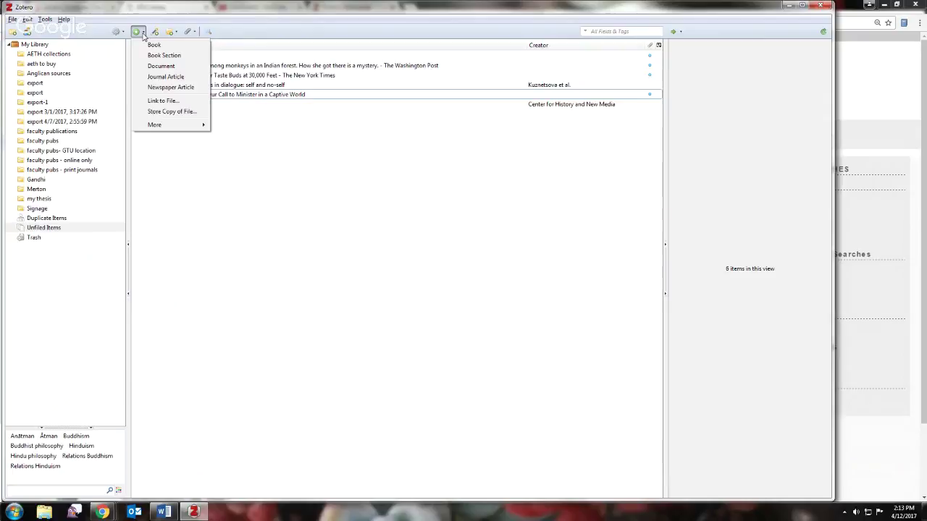
pyautogui.moveTo(179, 124)
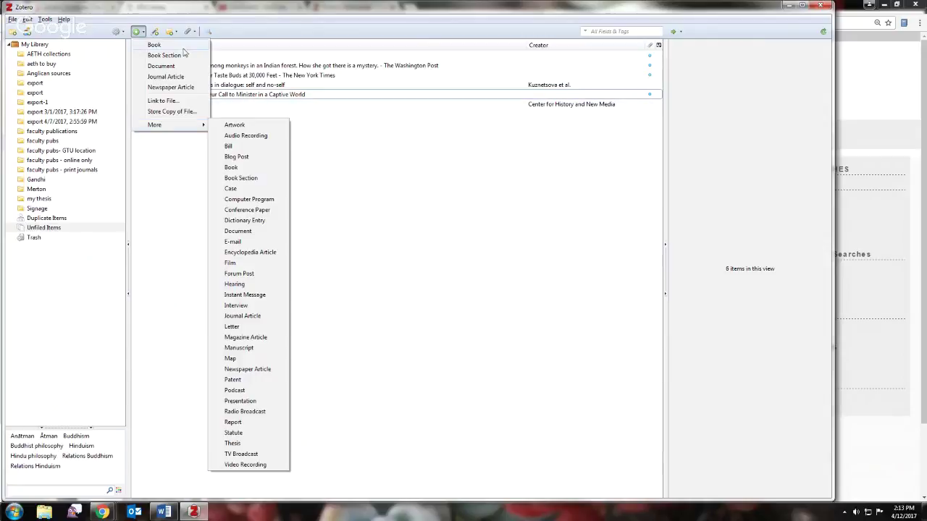
pyautogui.click(155, 32)
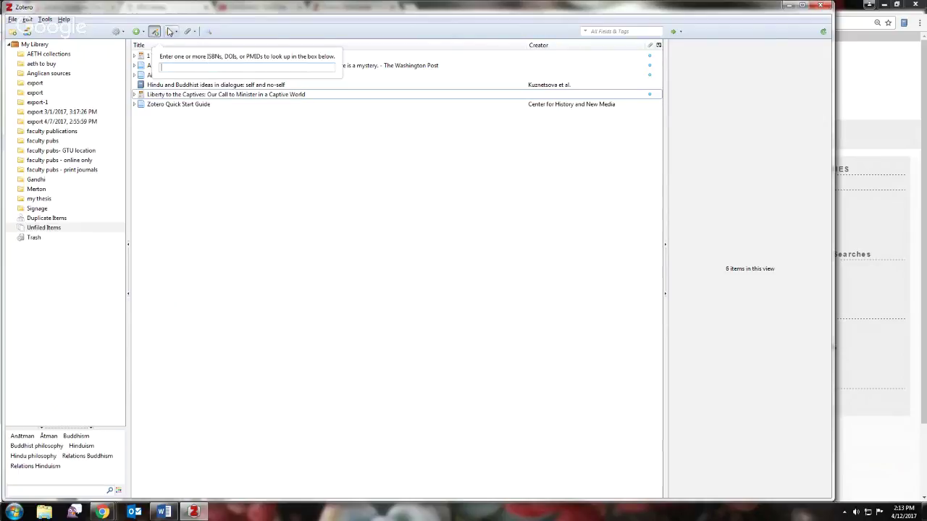
pyautogui.click(169, 32)
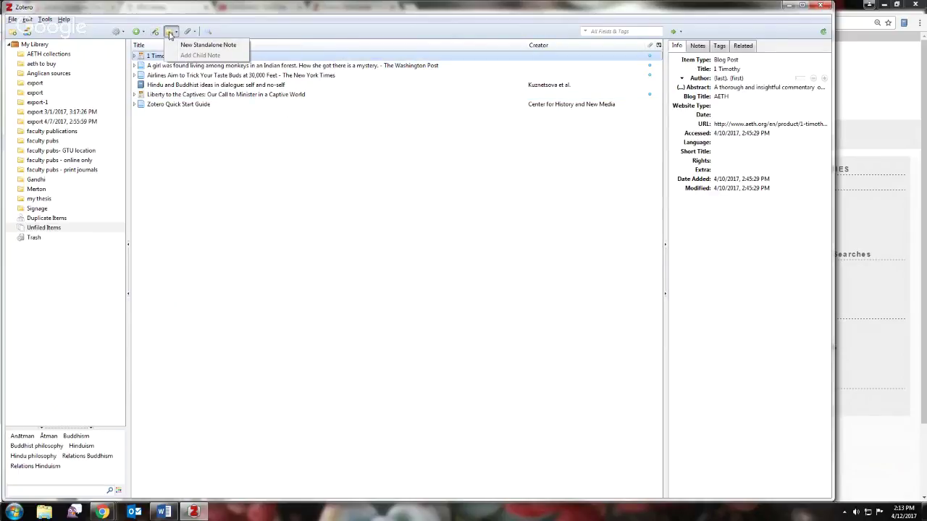
# - Select 'Bridges to contemplative living with Thomas Merton' and review its Notes, Tags, Related and Info tabs
pyautogui.click(36, 189)
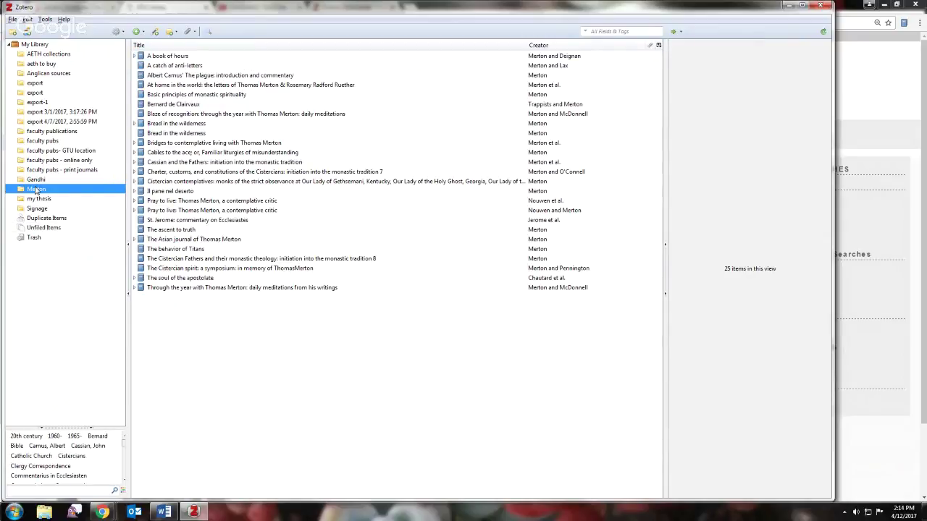
pyautogui.click(217, 143)
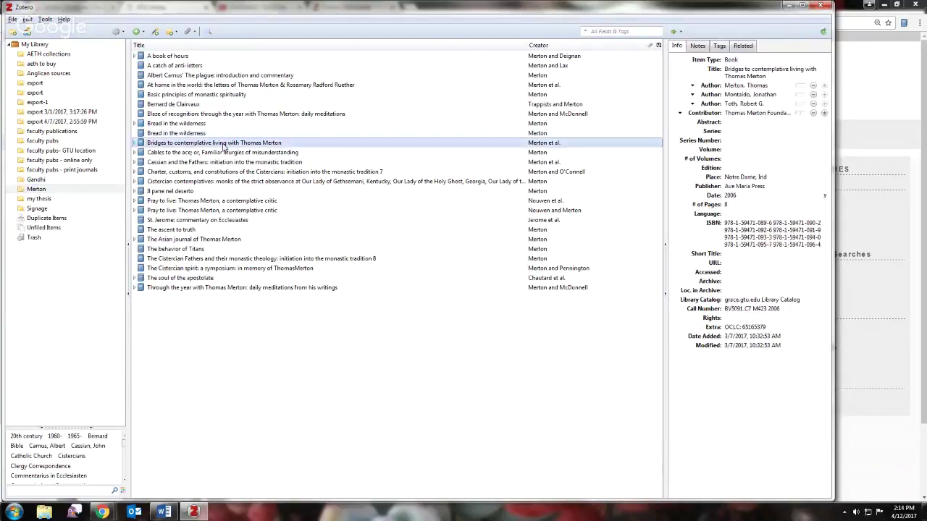
pyautogui.click(697, 45)
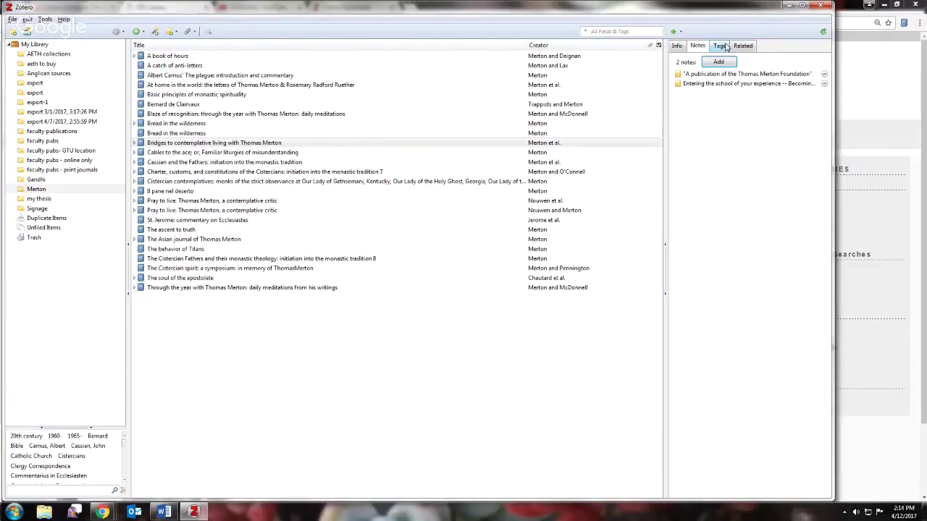
pyautogui.click(723, 48)
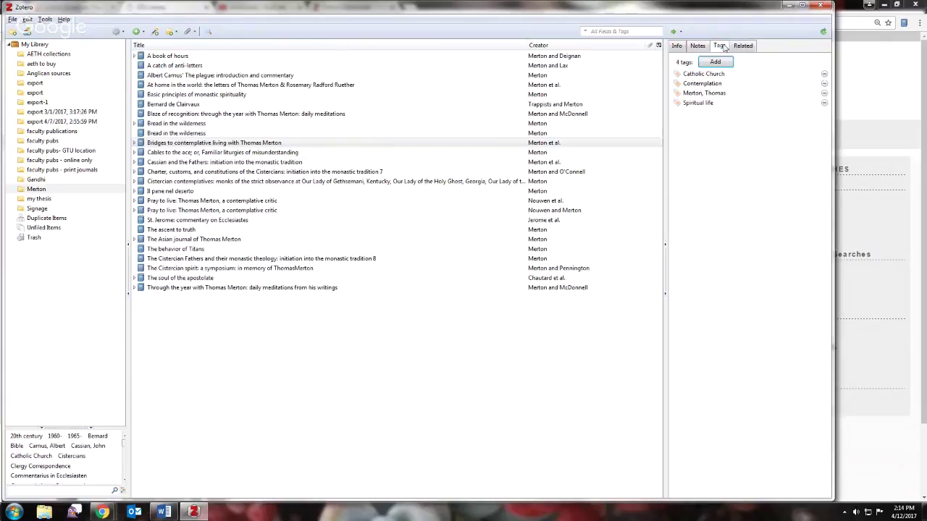
pyautogui.click(741, 48)
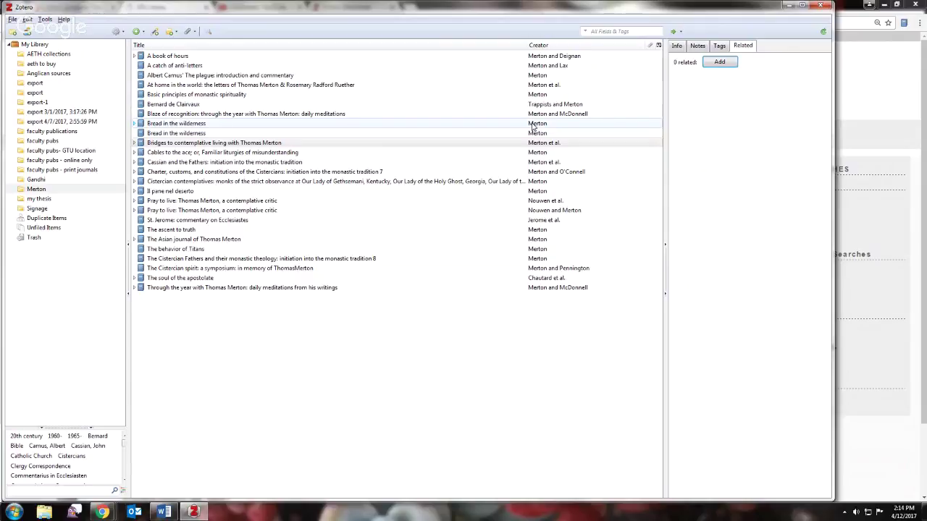
pyautogui.click(676, 46)
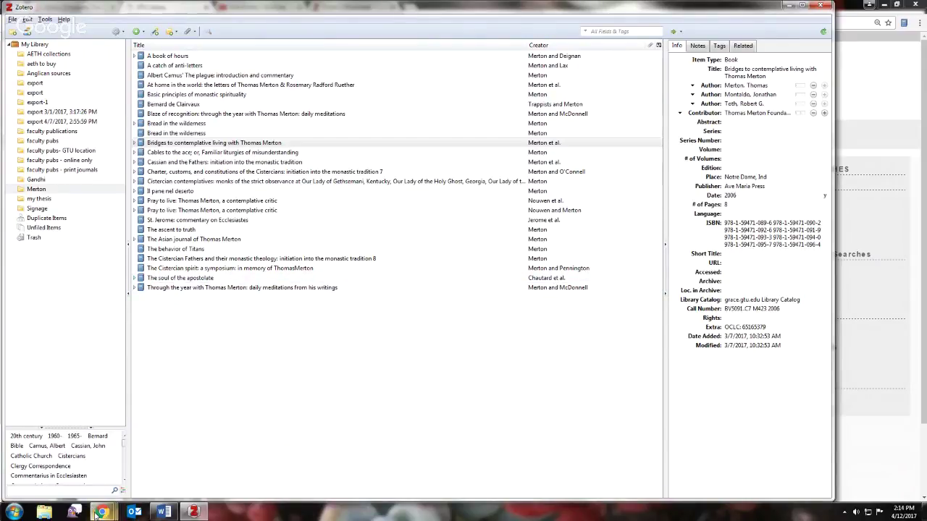
pyautogui.moveTo(95, 514)
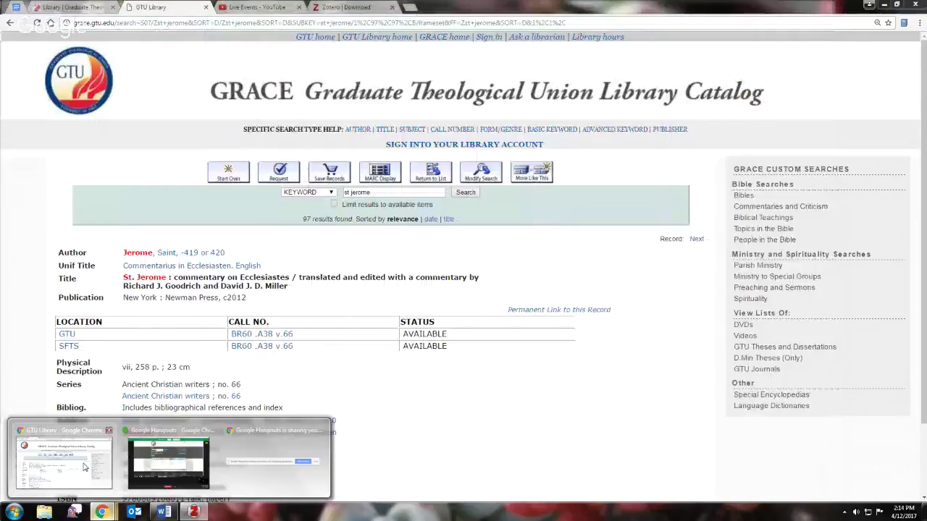
# - From the GTU Library home page, open the on-campus ATLA Religion Database advanced search
pyautogui.click(84, 467)
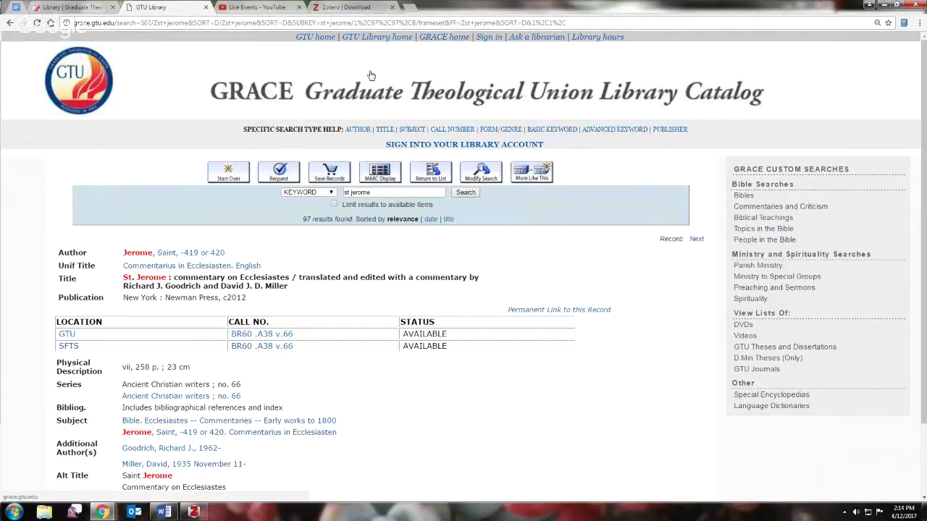
pyautogui.click(378, 39)
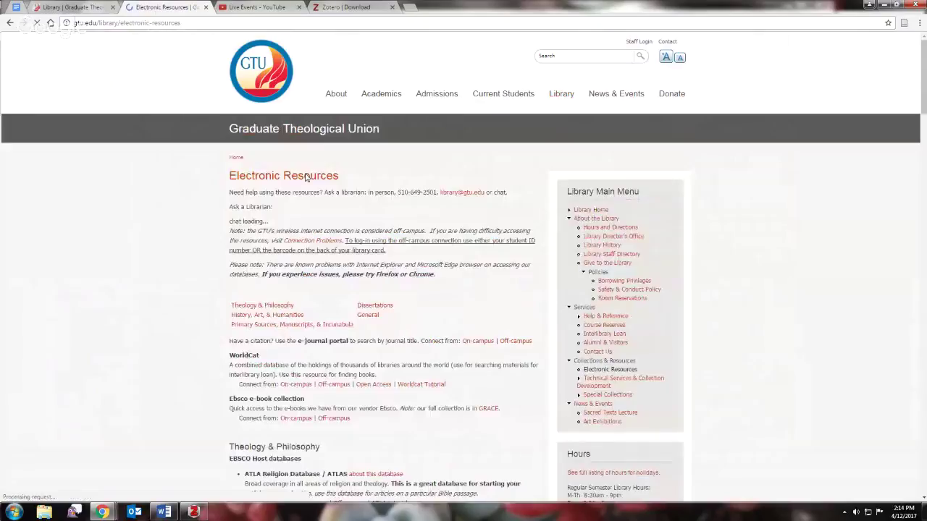
pyautogui.moveTo(925, 95); pyautogui.dragTo(925, 151)
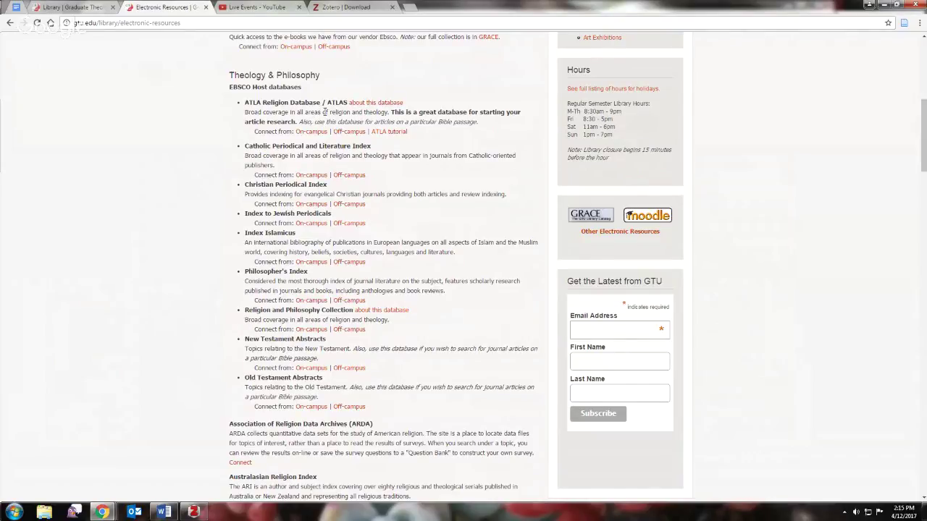
pyautogui.click(309, 132)
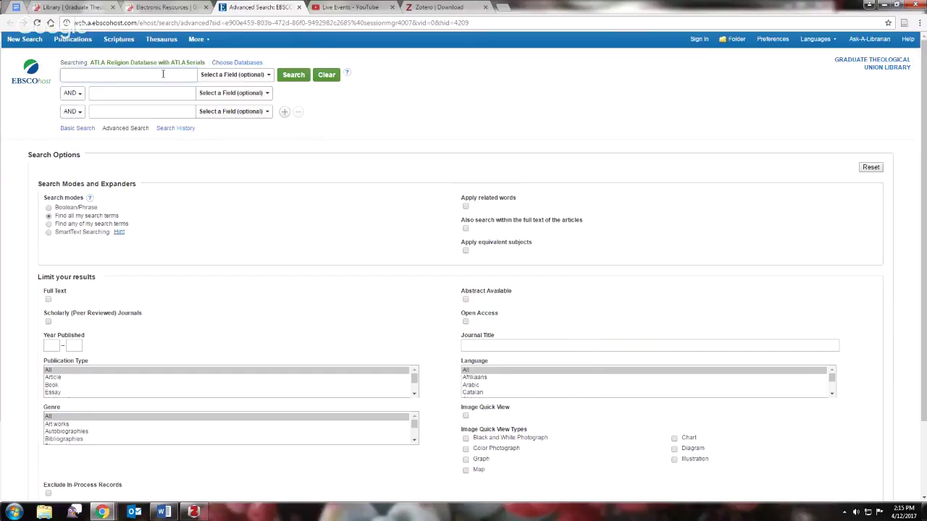
# - Search EBSCOhost for 'gandhi' and save the Massignon article on Gandhi as a modern saint to Zotero
pyautogui.write('gandhi')
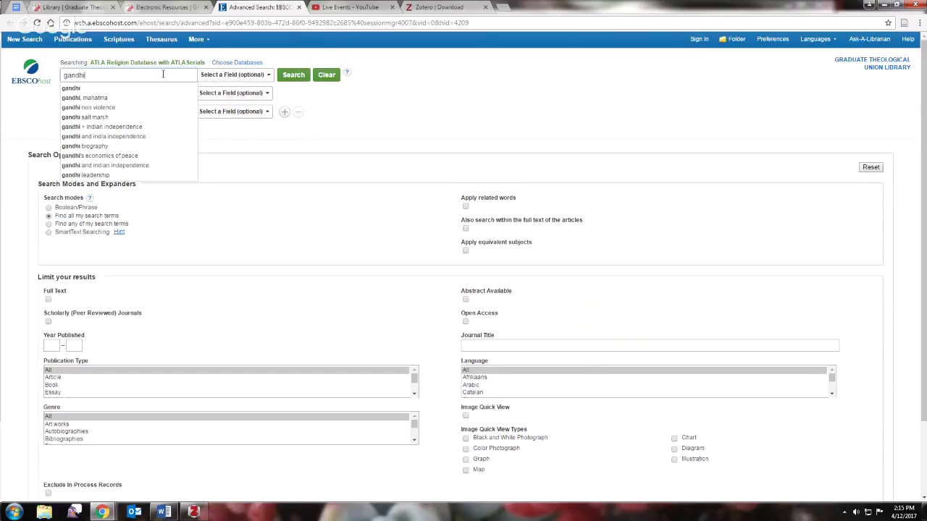
pyautogui.press('Return')
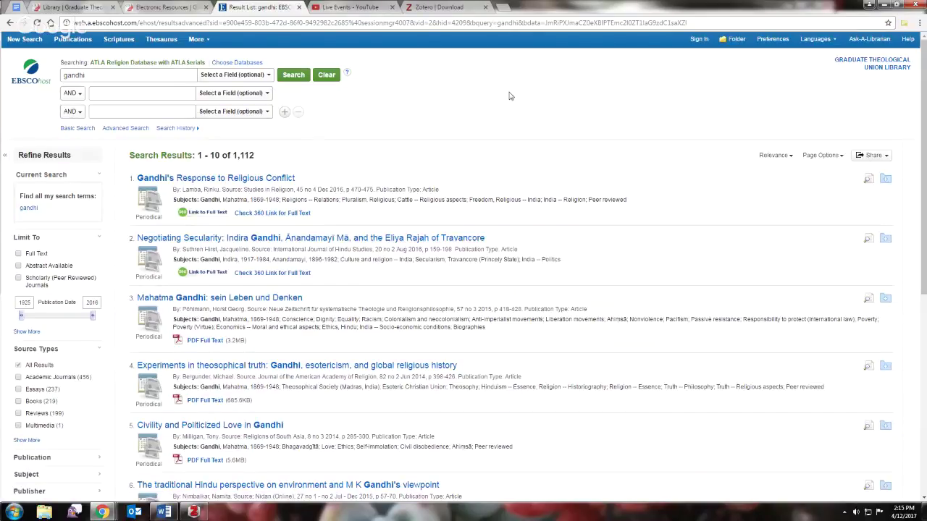
pyautogui.scroll(-3, 509, 95)
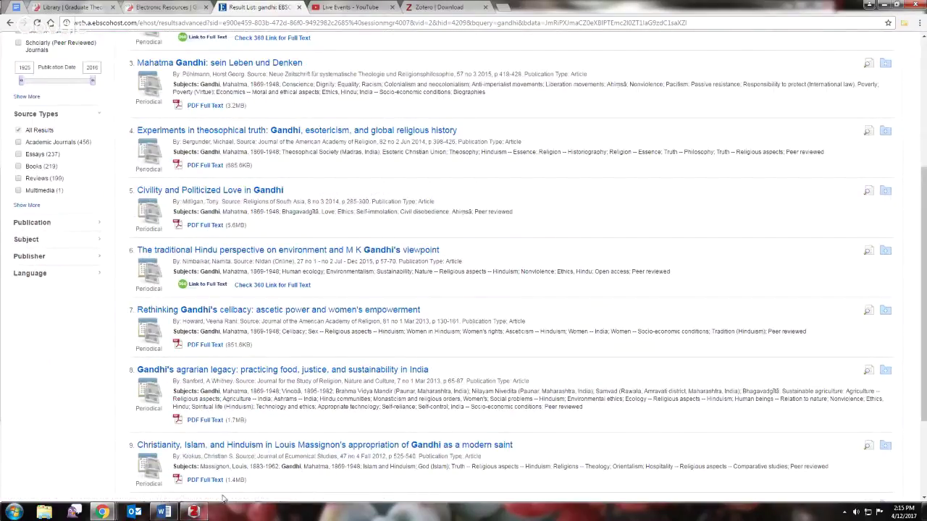
pyautogui.click(368, 448)
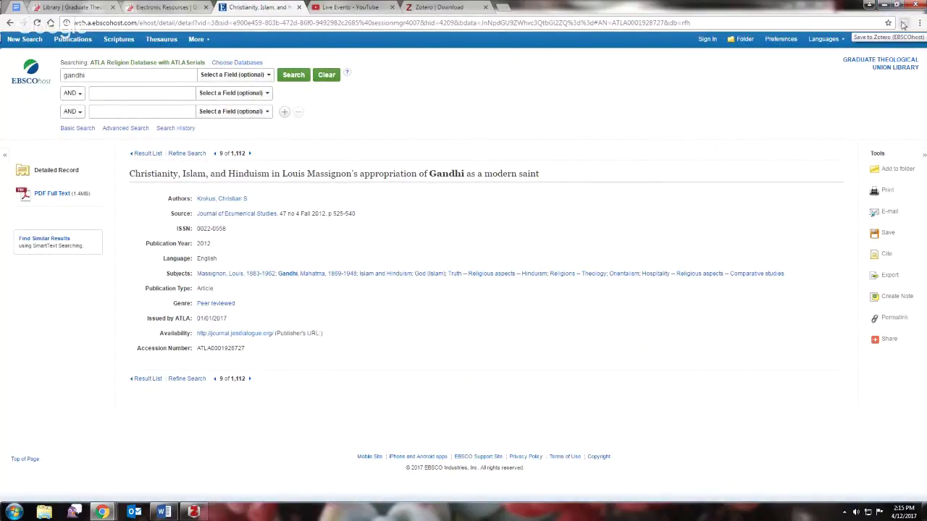
pyautogui.click(903, 25)
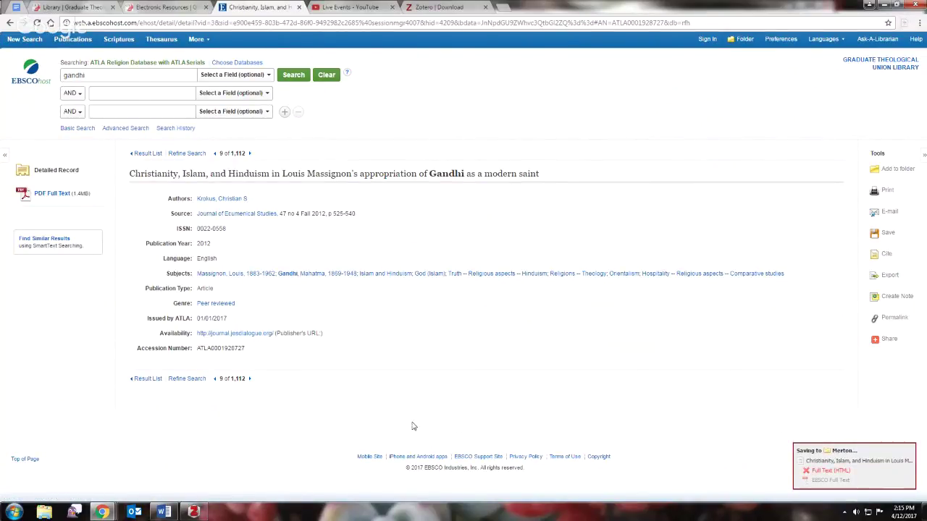
# - Select the new Massignon article in Zotero and check its Publication, Loc. in Archive, URL and Journal Abbr fields
pyautogui.click(194, 513)
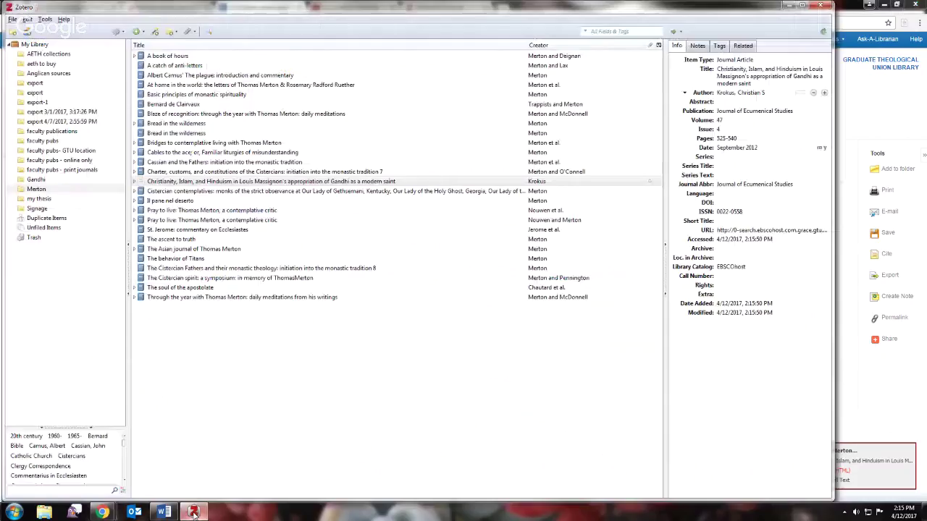
pyautogui.click(224, 183)
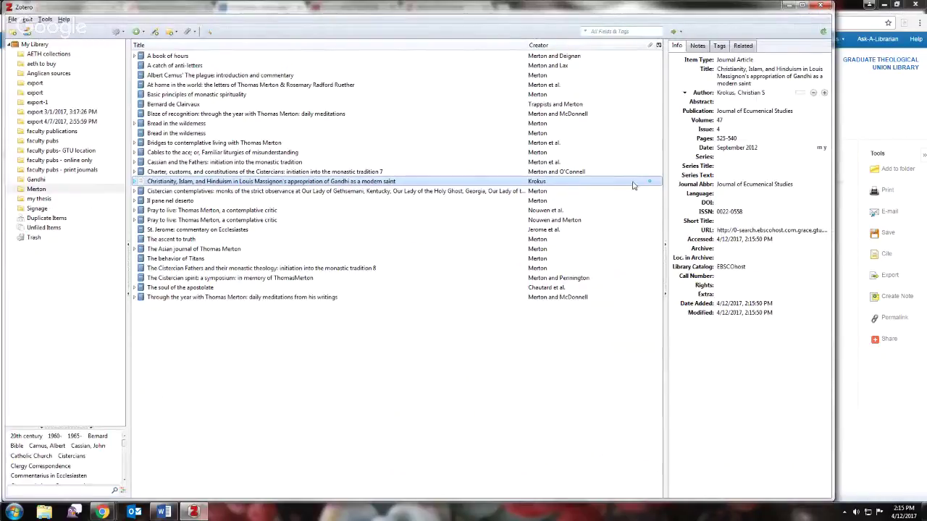
pyautogui.click(752, 183)
pyautogui.click(739, 110)
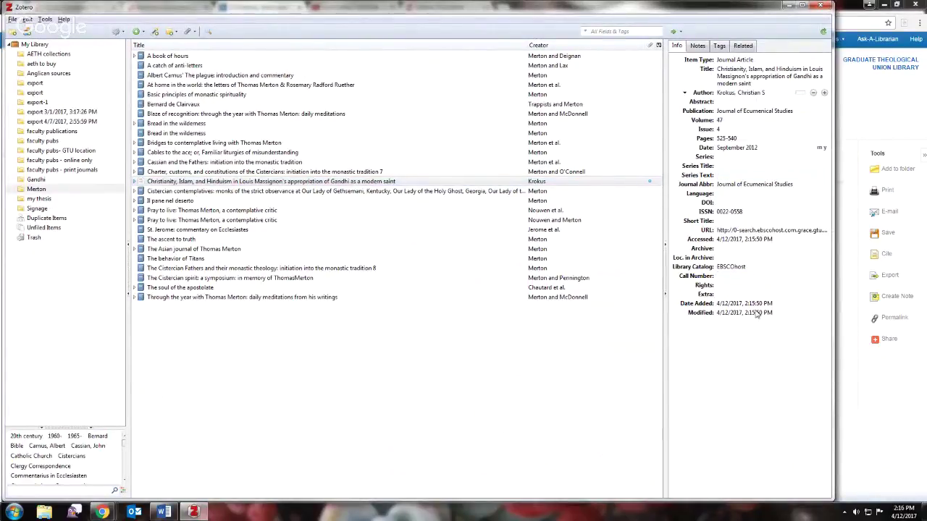
pyautogui.click(753, 258)
pyautogui.click(754, 240)
pyautogui.click(755, 231)
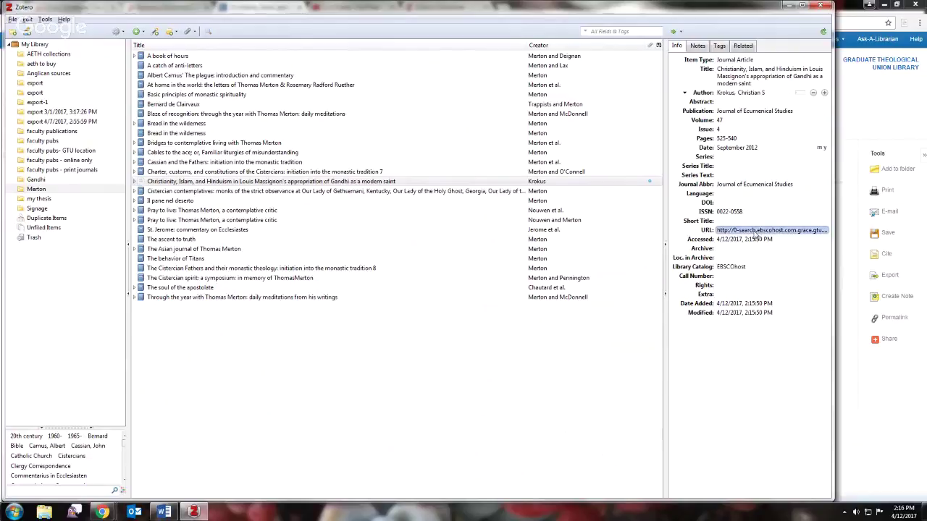
pyautogui.click(755, 221)
pyautogui.click(752, 175)
pyautogui.click(750, 185)
# - Review the article's title, item type, volume 47, date and pages 525-540, leaving Pages unchanged
pyautogui.click(745, 136)
pyautogui.click(746, 111)
pyautogui.click(745, 76)
pyautogui.click(743, 61)
pyautogui.click(746, 121)
pyautogui.click(745, 138)
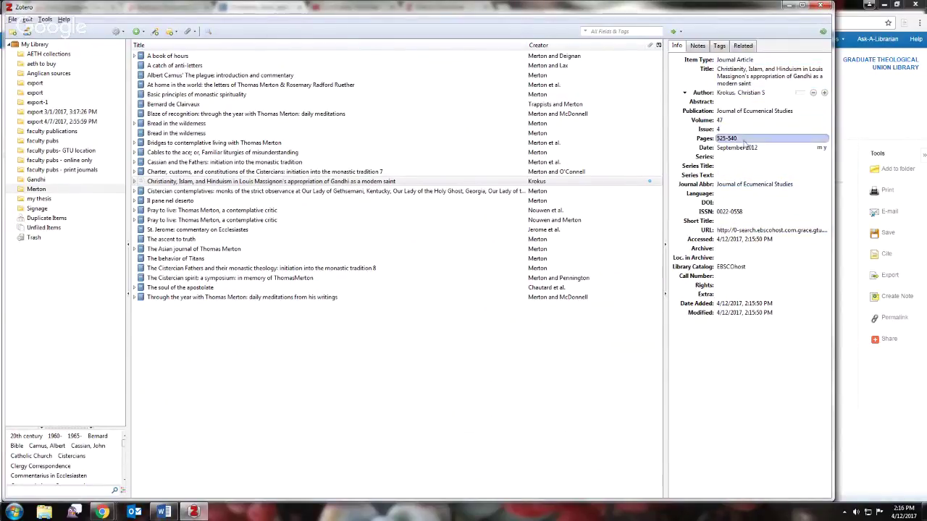
pyautogui.click(746, 148)
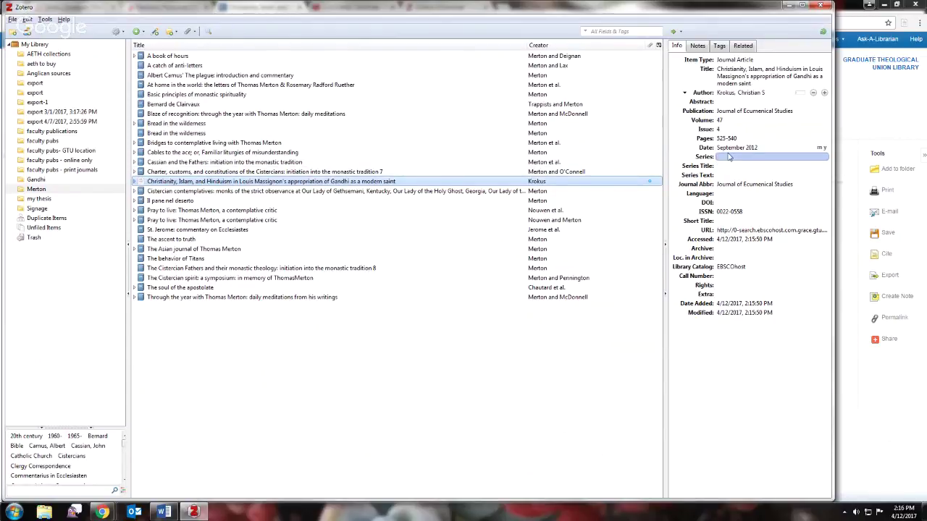
pyautogui.click(727, 139)
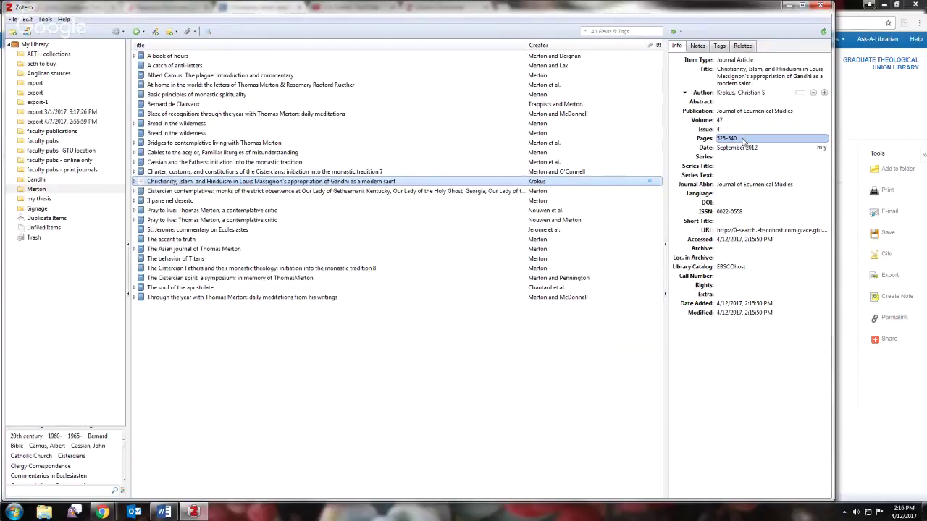
pyautogui.press('Return')
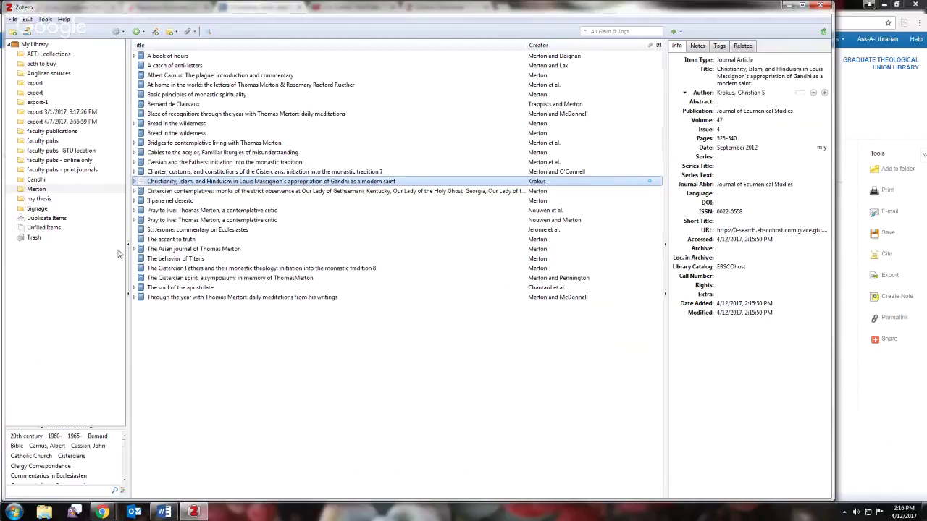
# - In the aeth to buy collection, inspect the URL, accessed date, title and Blog Title of 'Fe y Economía en la iglesia antigua'
pyautogui.click(50, 65)
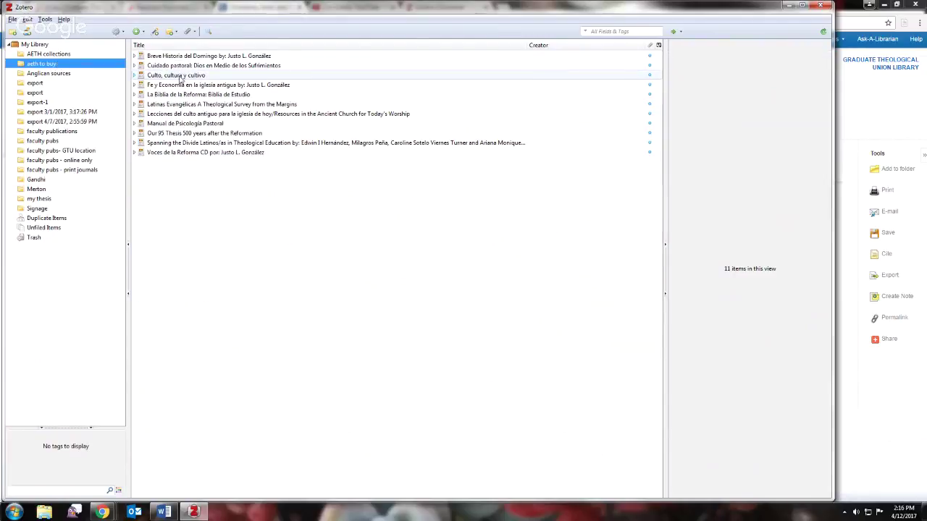
pyautogui.click(184, 86)
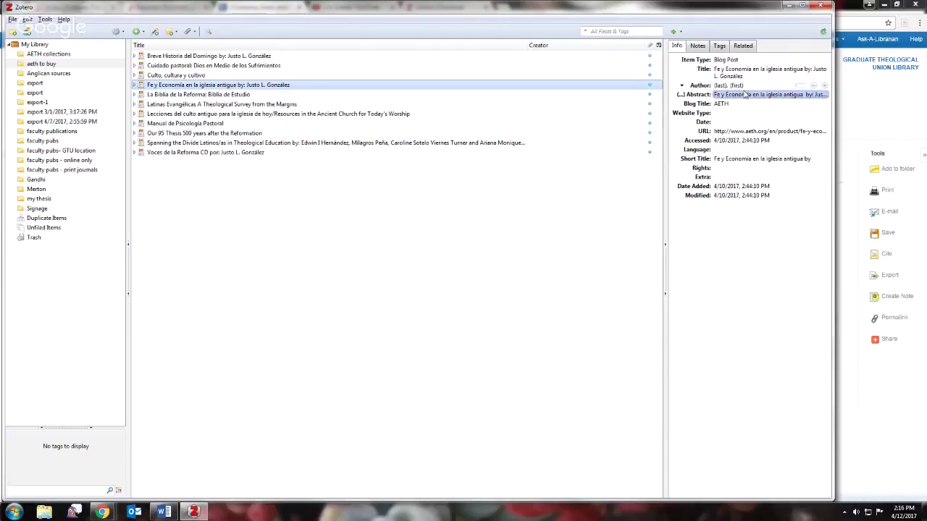
pyautogui.click(748, 131)
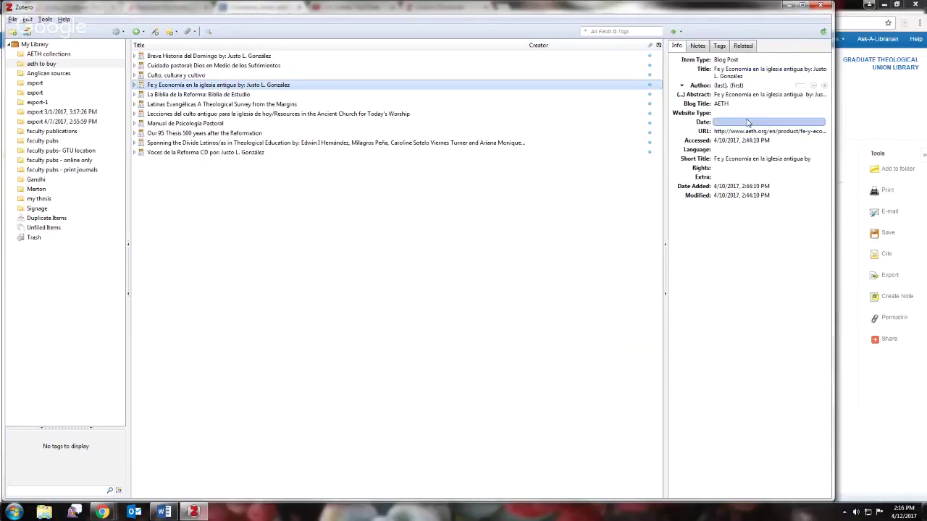
pyautogui.click(748, 142)
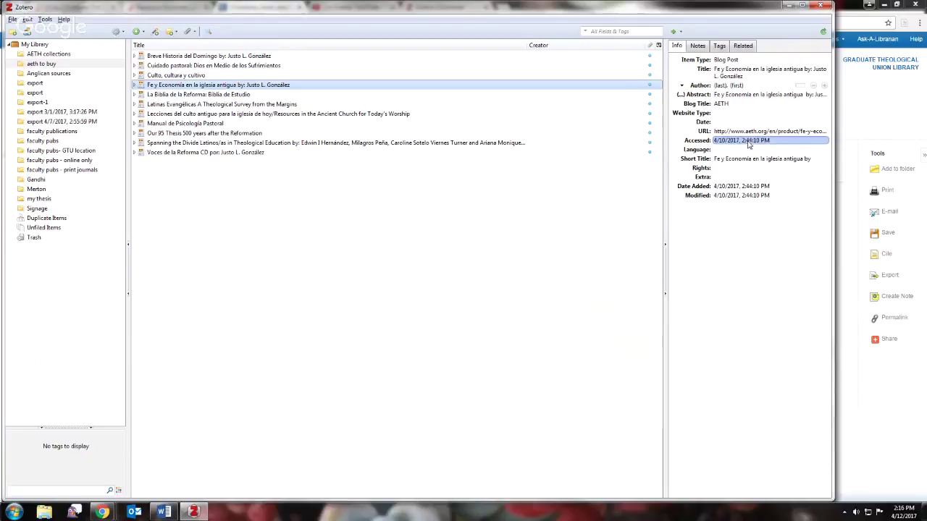
pyautogui.click(753, 74)
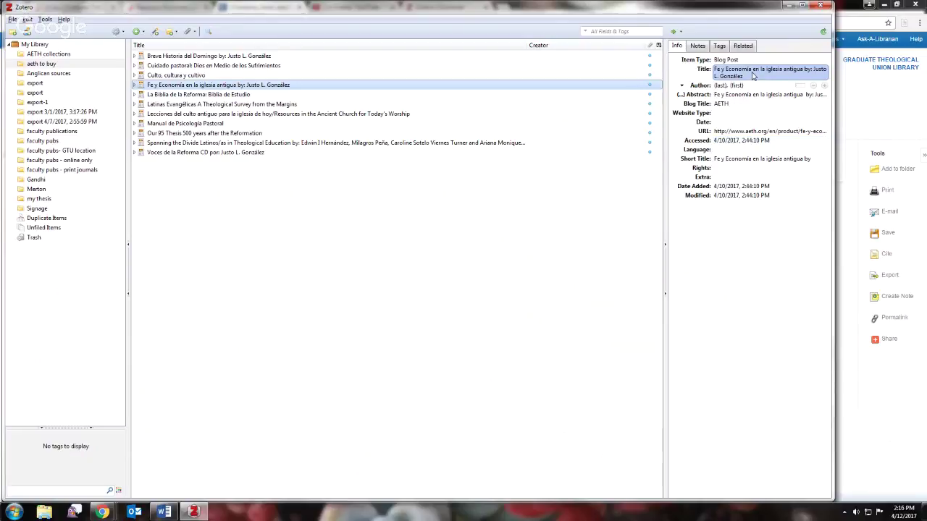
pyautogui.click(760, 356)
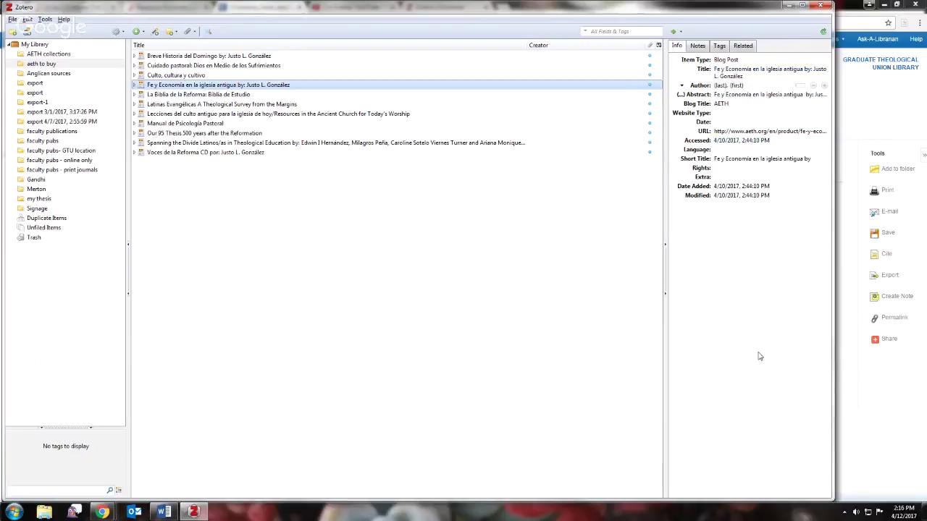
pyautogui.click(795, 107)
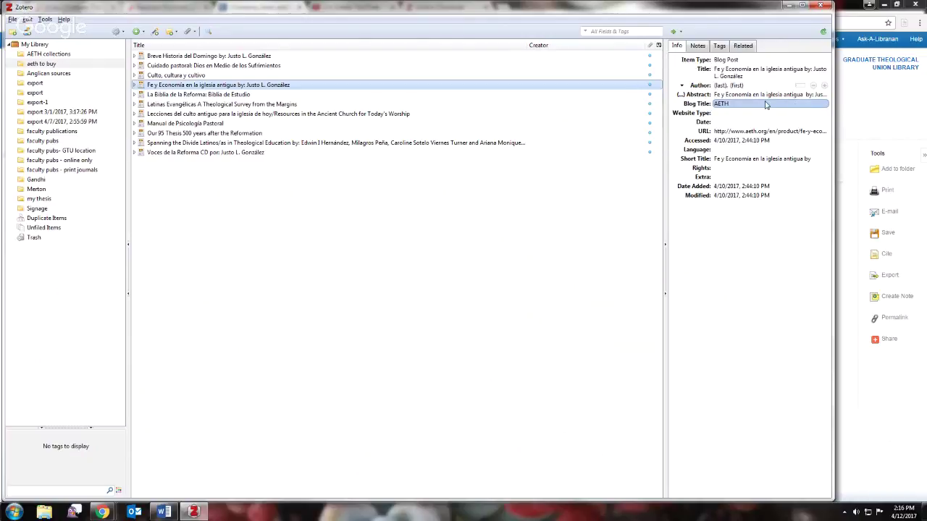
pyautogui.click(789, 196)
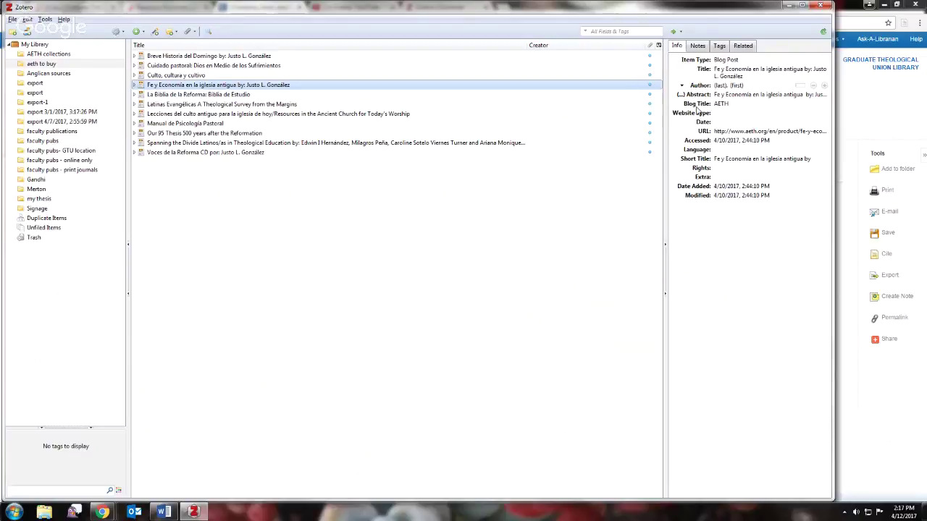
# - Look over the item type choices, view the 26-item Merton collection, then return to the EBSCOhost record
pyautogui.click(716, 61)
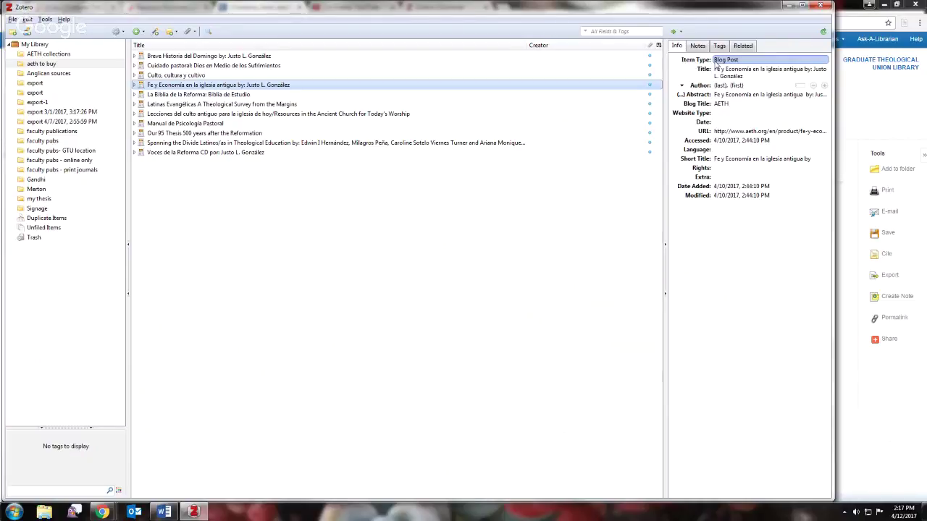
pyautogui.click(36, 190)
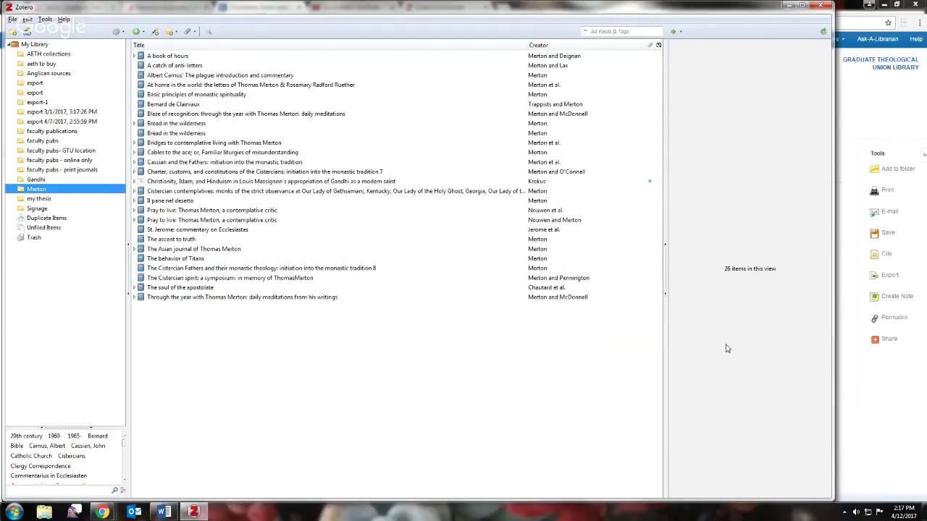
pyautogui.click(865, 446)
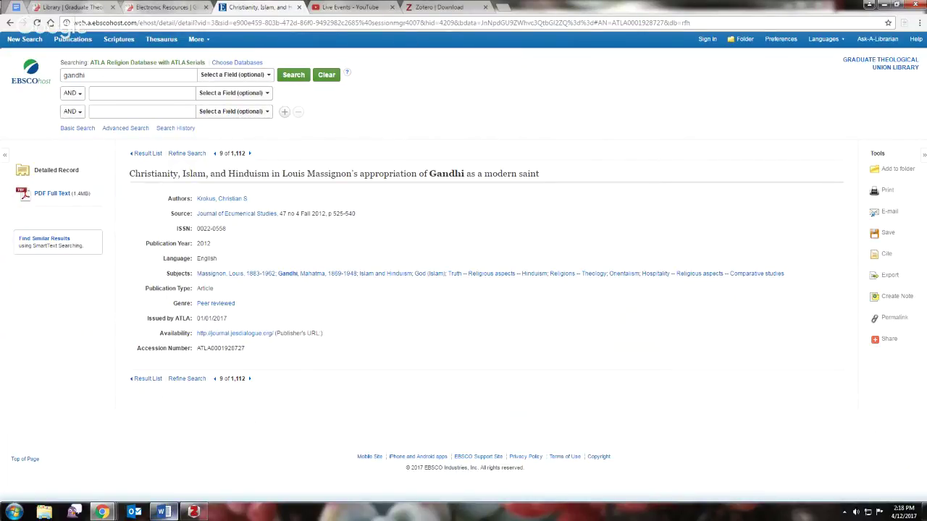
# - Save 'Experiments in theosophical truth: Gandhi, esotericism, and global religious history' from the gandhi results into Zotero
pyautogui.click(10, 22)
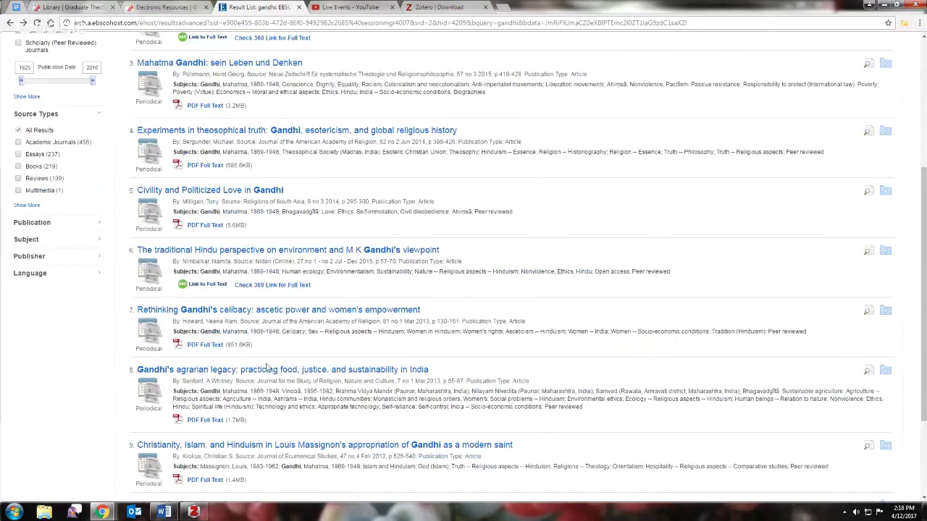
pyautogui.click(380, 130)
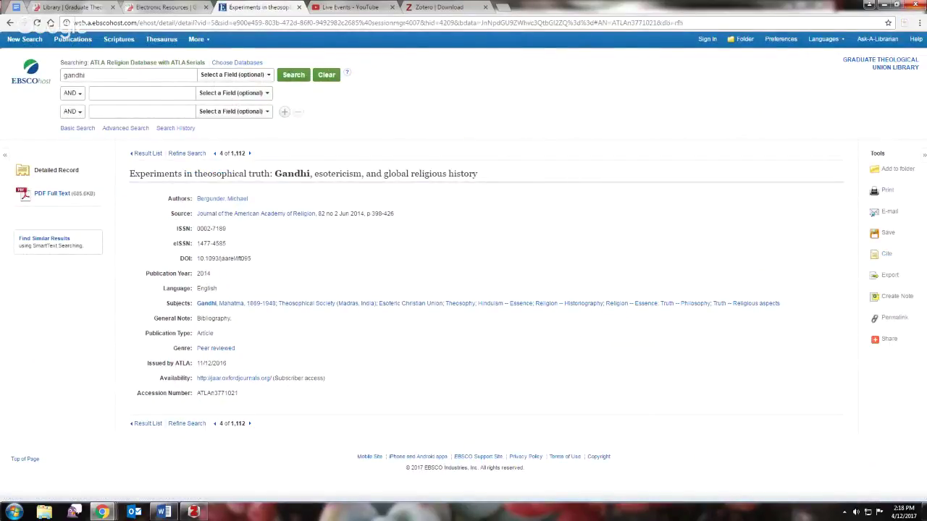
pyautogui.click(903, 25)
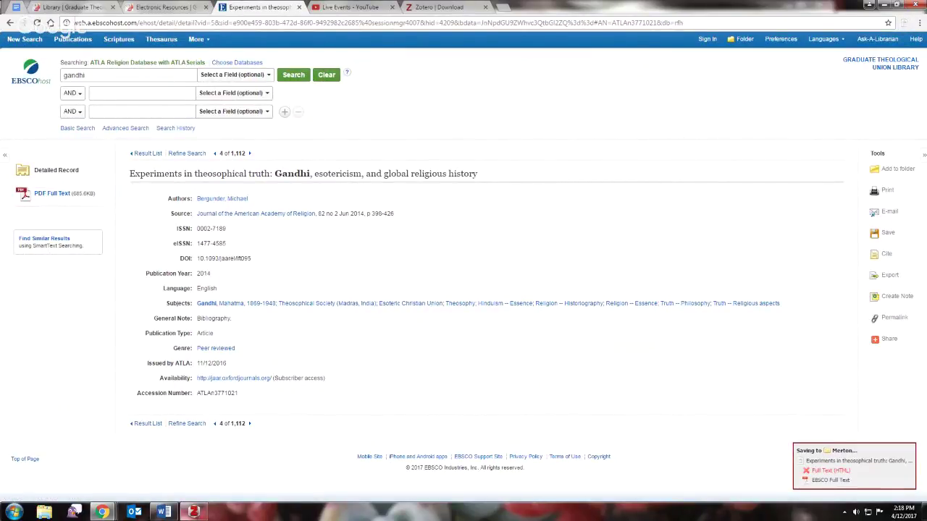
pyautogui.click(194, 512)
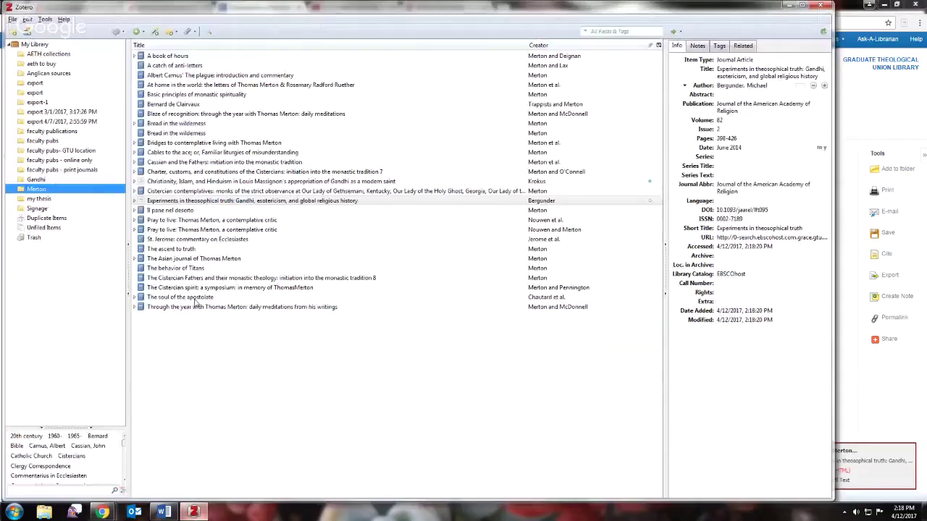
# - Expand the new article to show its EBSCO Full Text PDF and bring up the Add Attachment choices
pyautogui.click(135, 200)
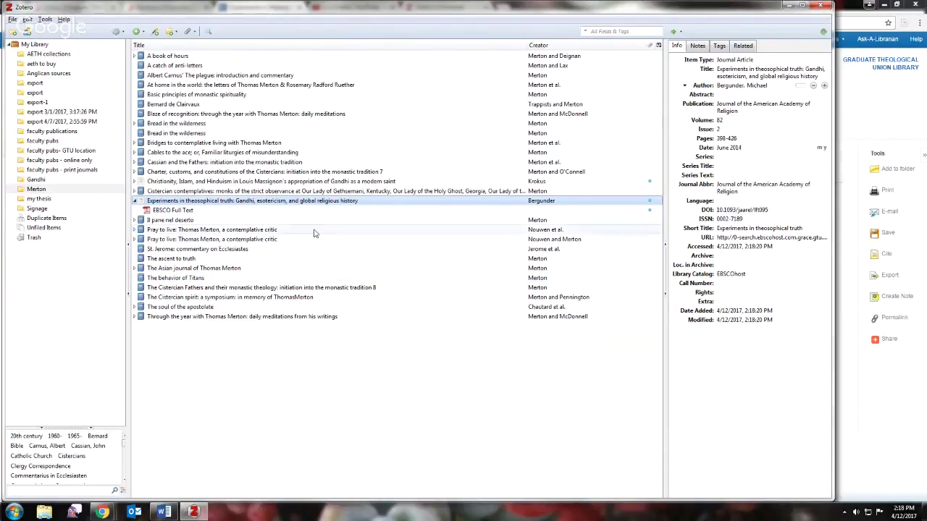
pyautogui.click(190, 32)
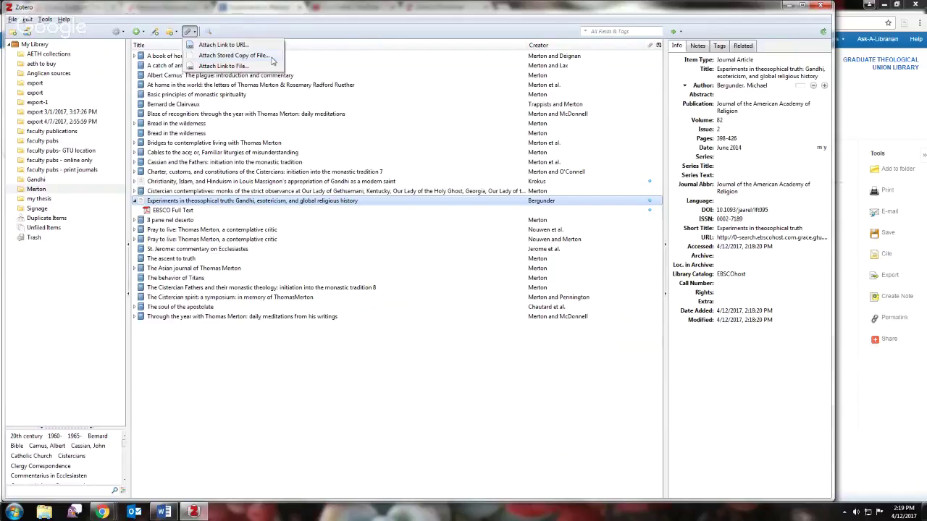
# - Dismiss the Add Attachment menu, leaving the Bergunder article with its EBSCO PDF in Merton
pyautogui.click(252, 16)
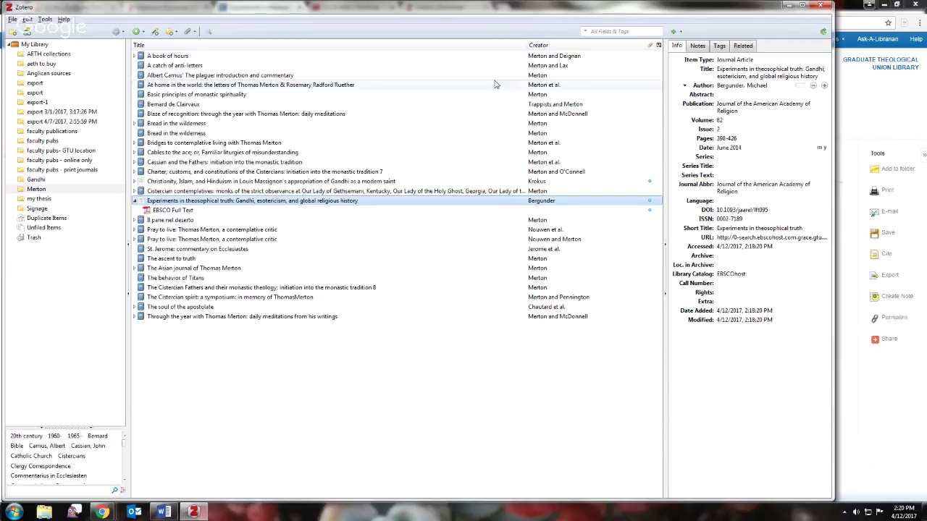
pyautogui.click(752, 76)
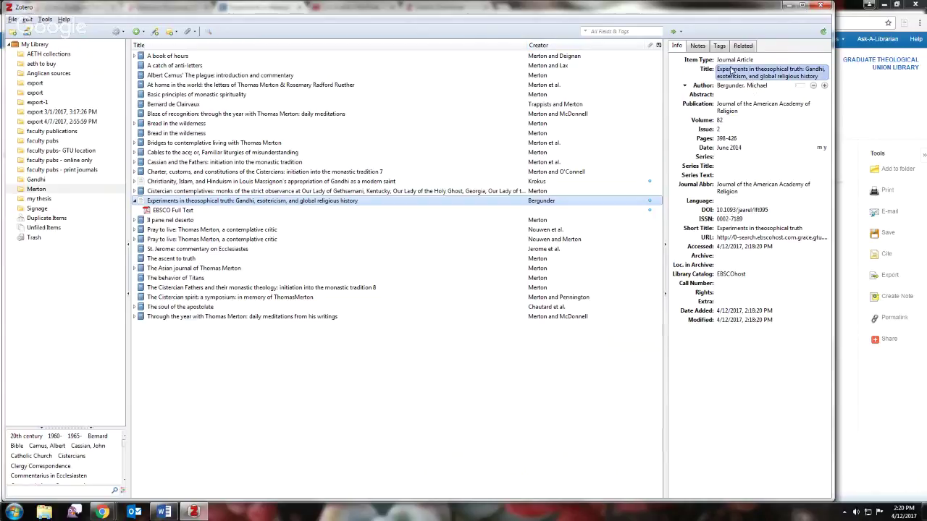
pyautogui.press('Return')
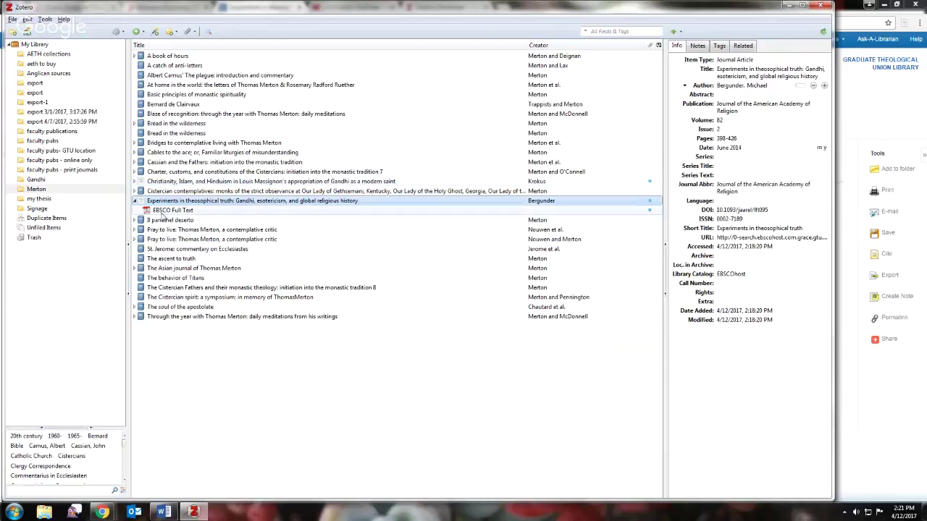
pyautogui.moveTo(162, 512)
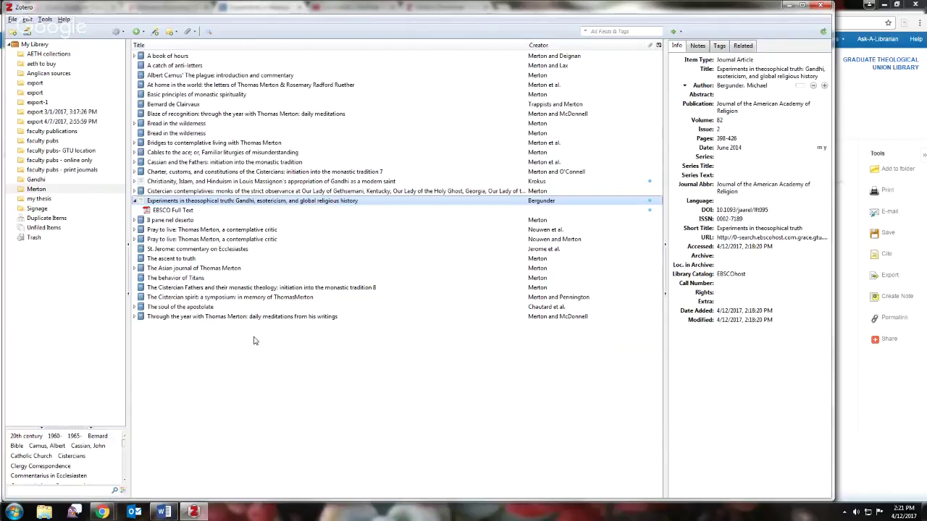
# - In Word, show the ZOTERO ribbon tab and type 'Really awesome paper.' on the blank page
pyautogui.click(166, 513)
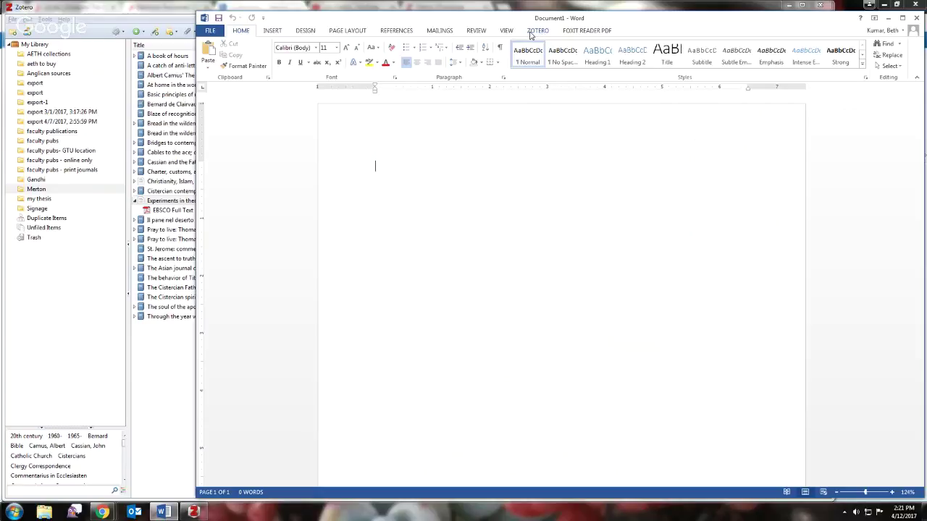
pyautogui.click(538, 31)
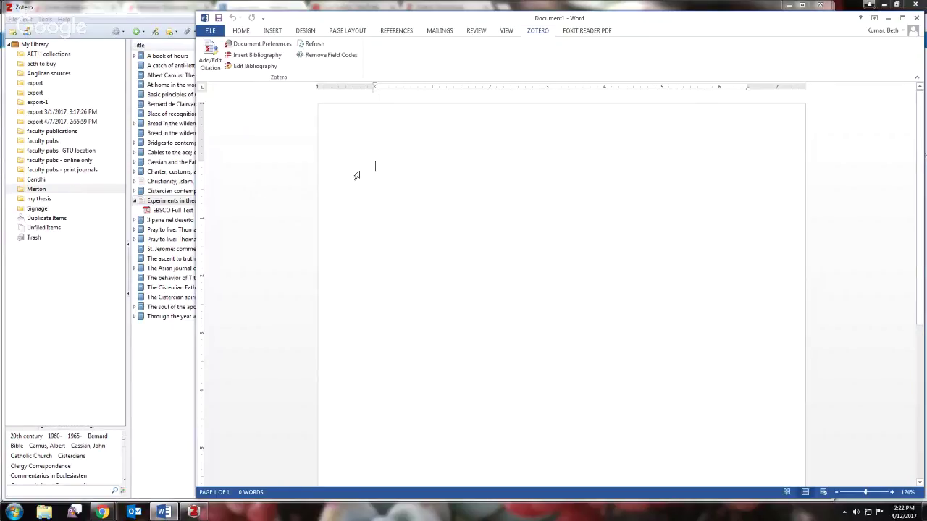
pyautogui.write('Really awesome paper.')
# - Set the document's Zotero citation style to Chicago Manual of Style 16th edition (full note)
pyautogui.click(210, 68)
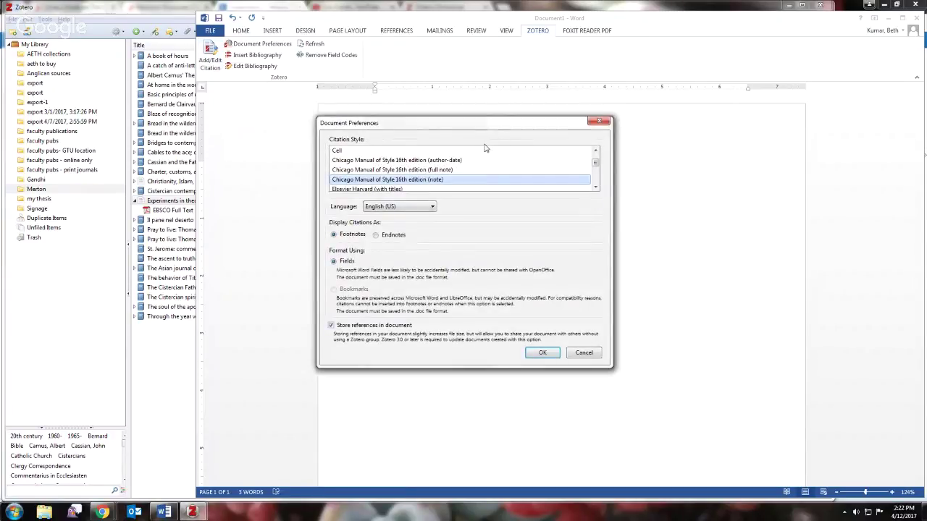
pyautogui.click(377, 169)
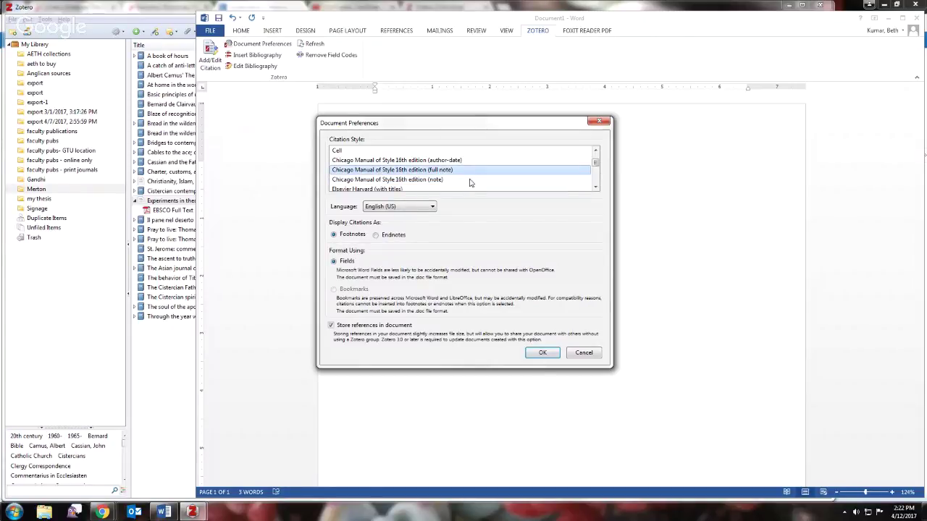
pyautogui.click(541, 353)
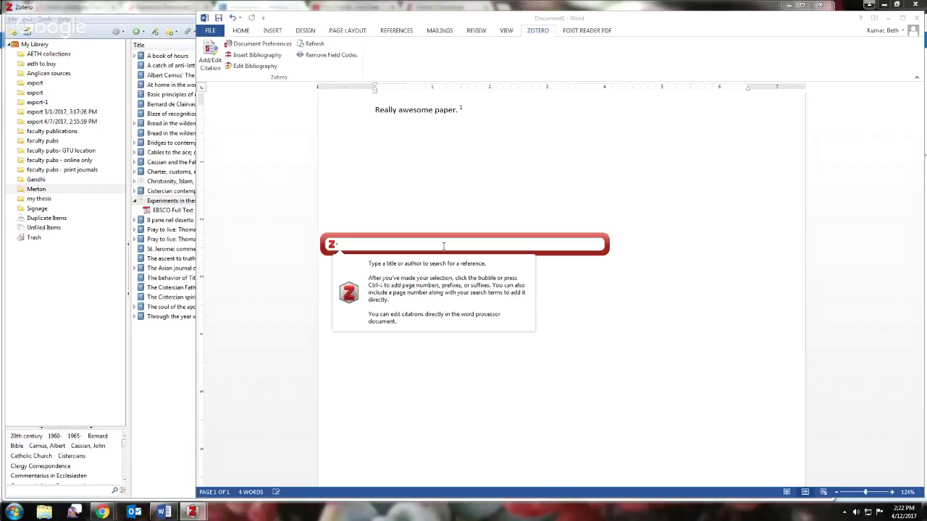
# - Search 'gand' and insert Pankratz's 2012 'Gandhi and Mennonites in India' as footnote 1
pyautogui.write('gand')
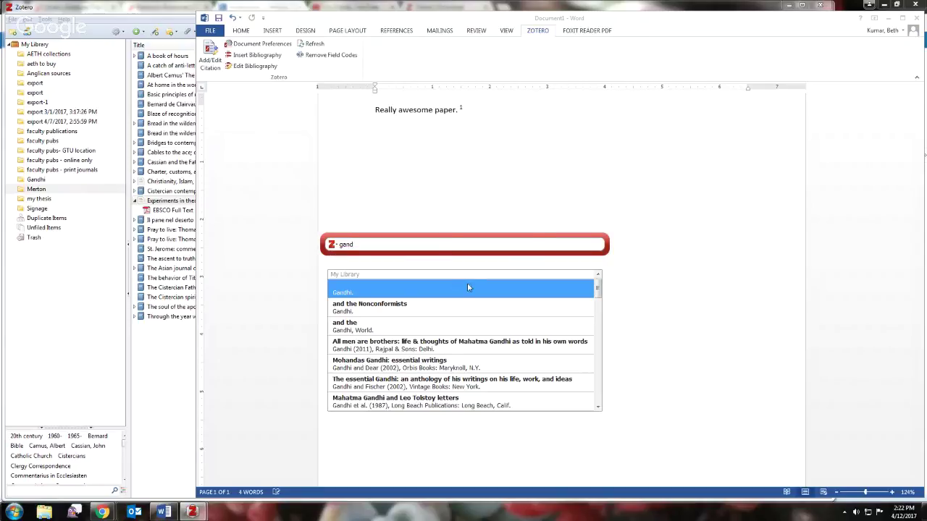
pyautogui.moveTo(597, 289); pyautogui.dragTo(597, 364)
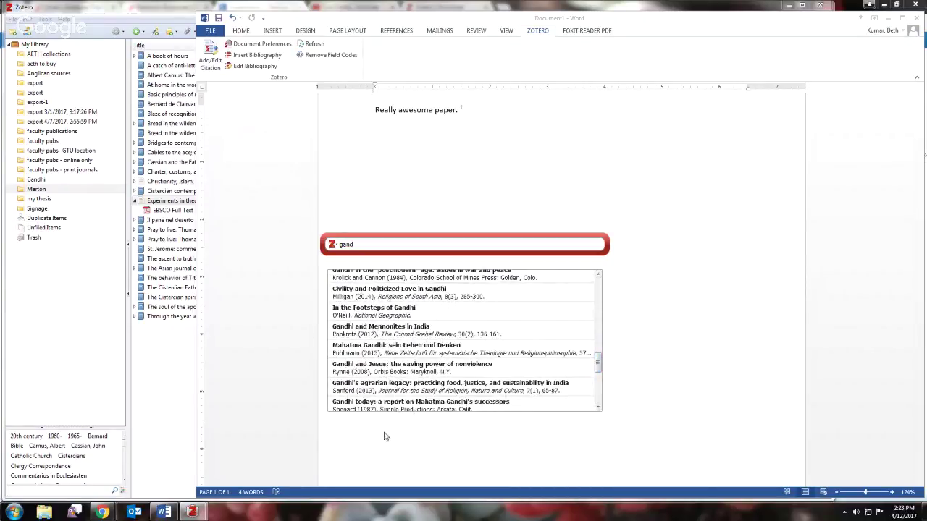
pyautogui.click(391, 333)
pyautogui.click(391, 333)
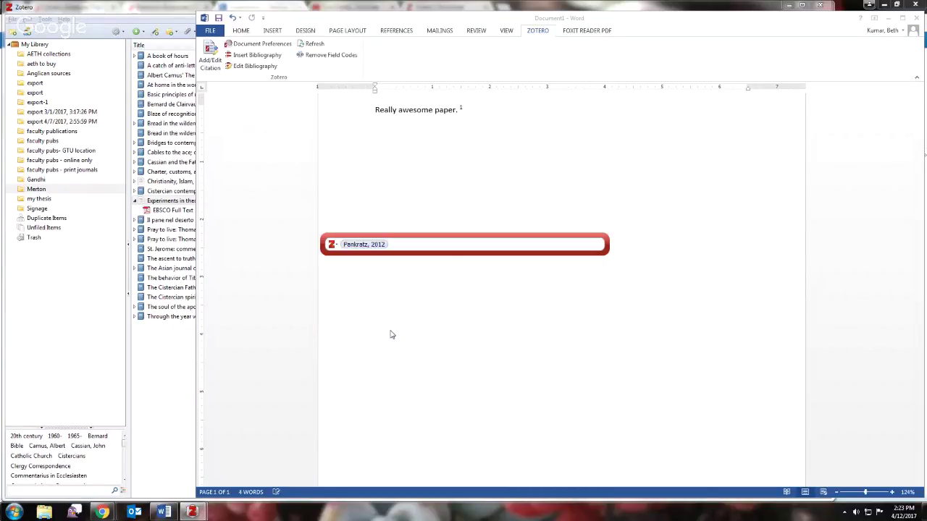
pyautogui.press('Return')
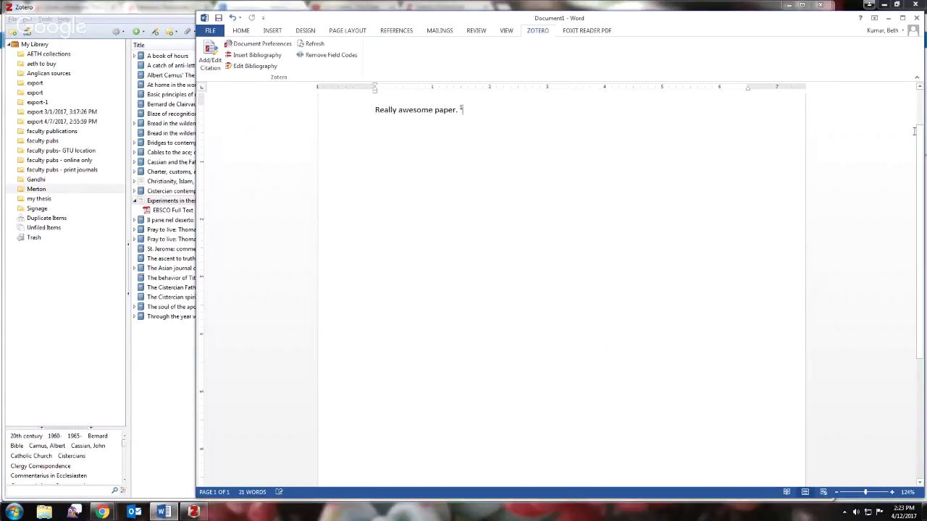
# - Delete the Pankratz citation text from footnote 1, then return to the body text after its mark
pyautogui.moveTo(919, 132); pyautogui.dragTo(924, 334)
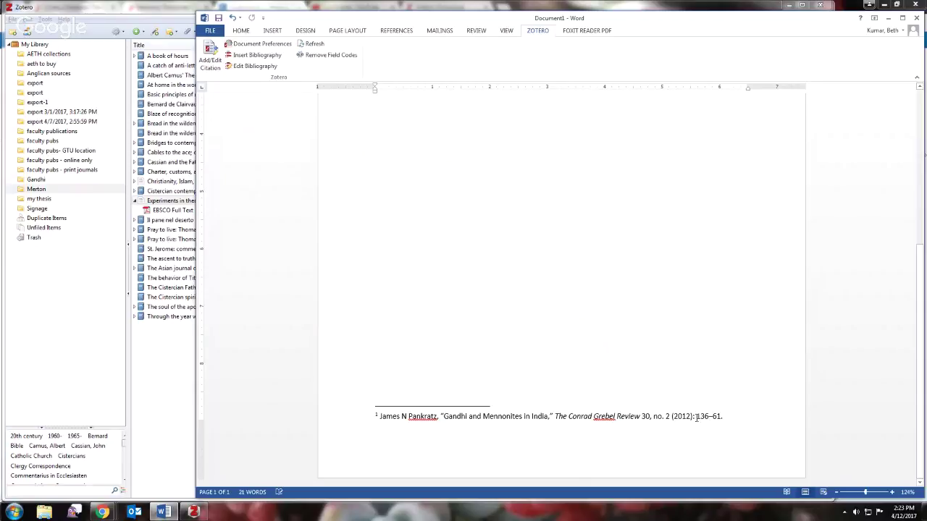
pyautogui.tripleClick(706, 417)
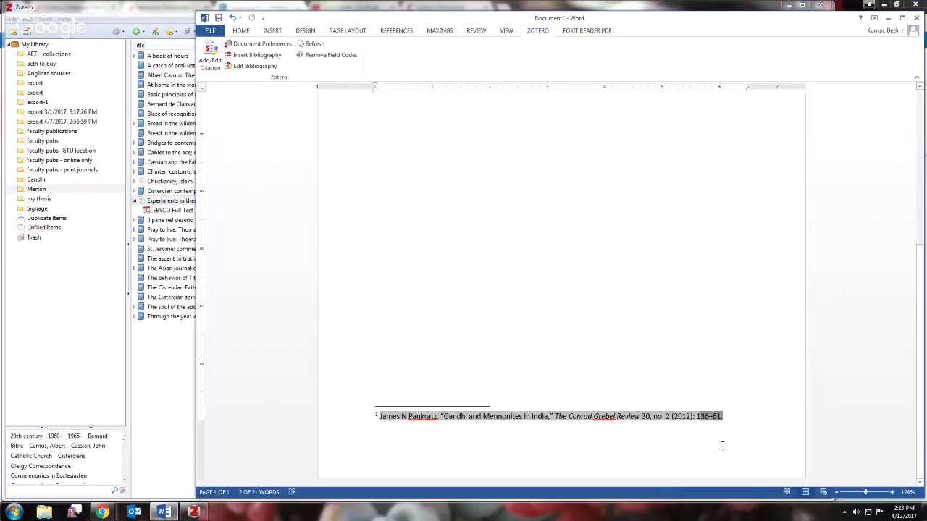
pyautogui.click(722, 418)
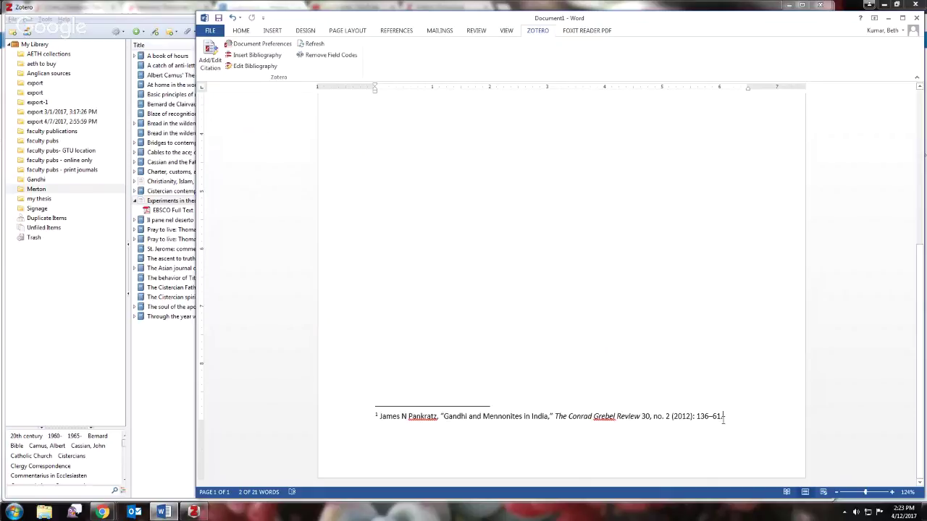
pyautogui.tripleClick(723, 417)
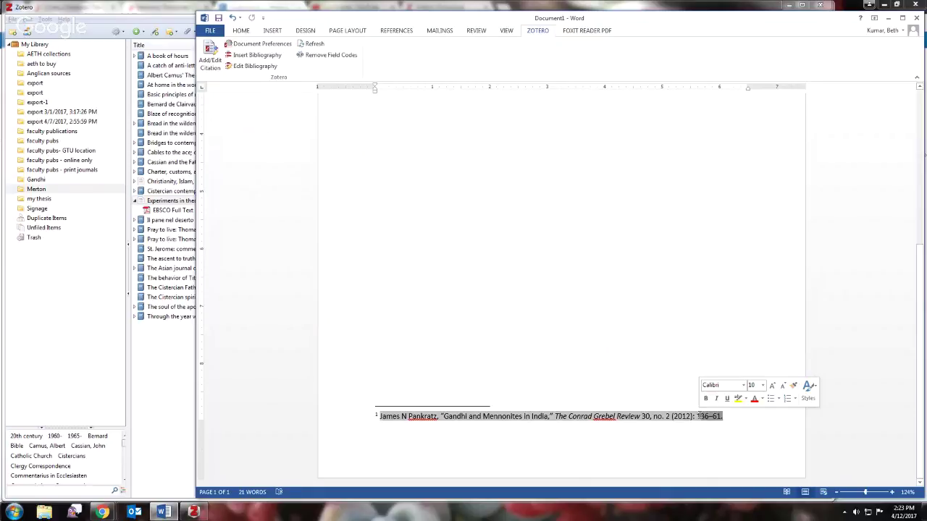
pyautogui.click(728, 417)
pyautogui.tripleClick(729, 417)
pyautogui.press('Delete')
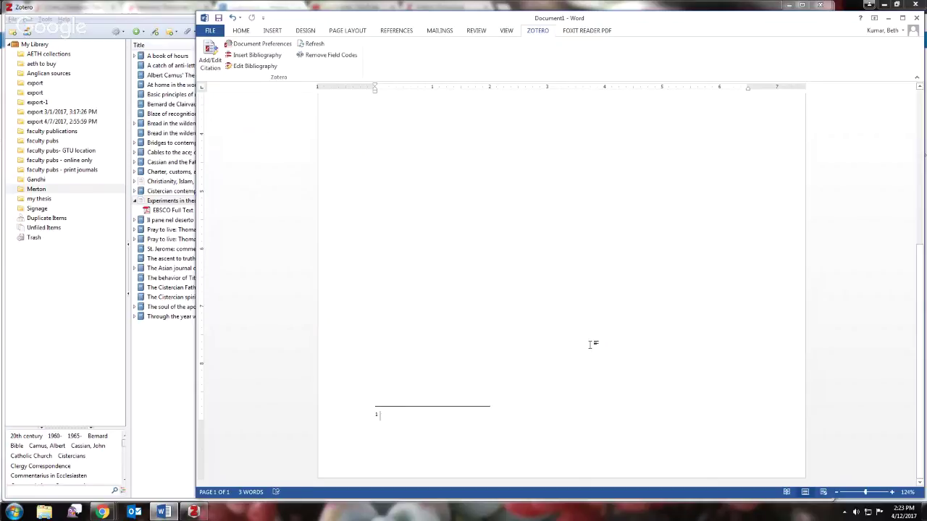
pyautogui.scroll(10, 544, 323)
pyautogui.click(565, 118)
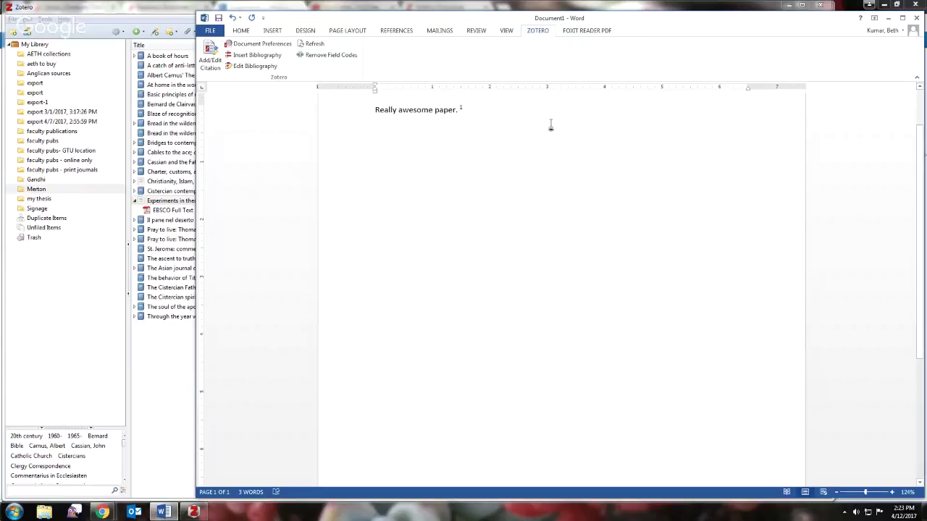
# - Type 'Super!' and cite Merton's The Ascent to Truth (1951), found via 'merto', as footnote 2
pyautogui.write('Super!')
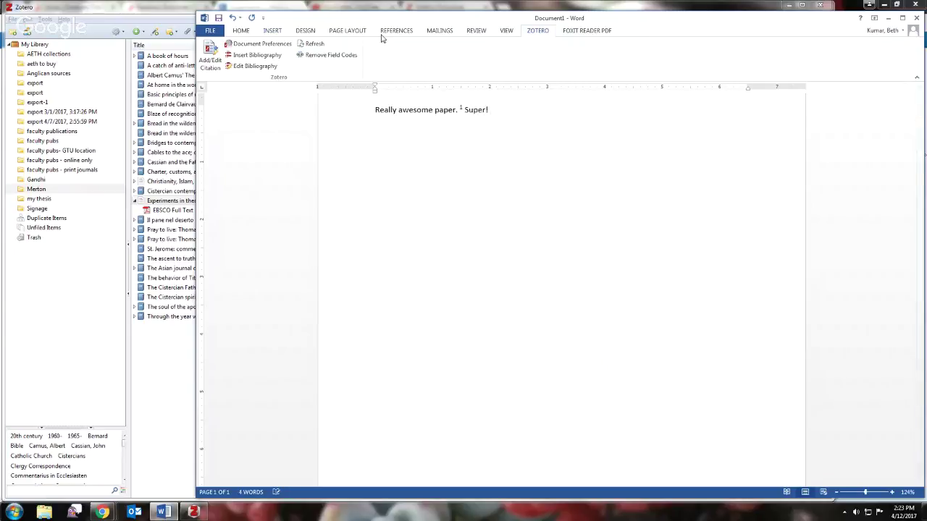
pyautogui.click(204, 60)
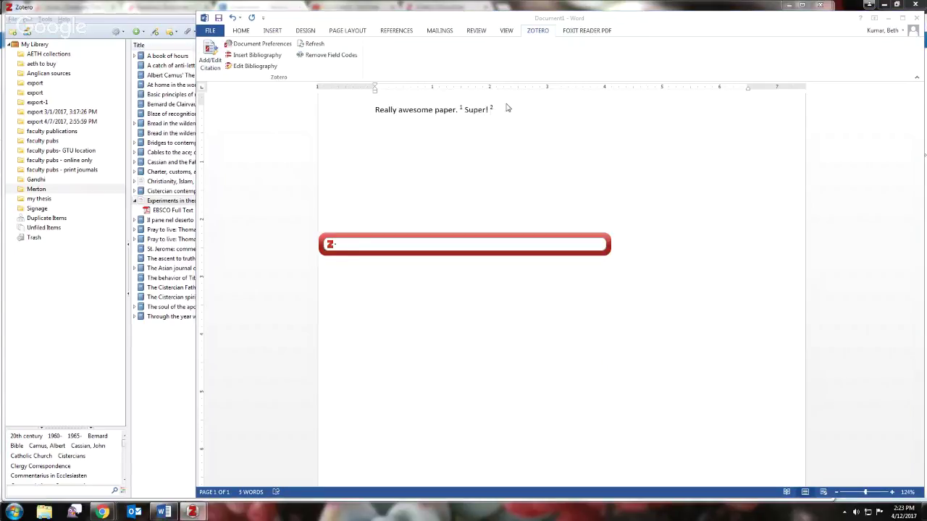
pyautogui.write('merto')
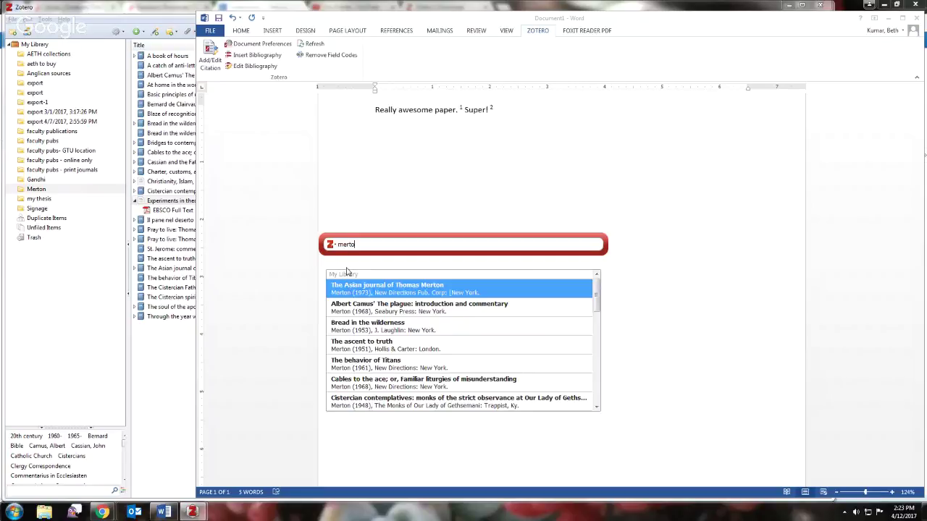
pyautogui.click(355, 348)
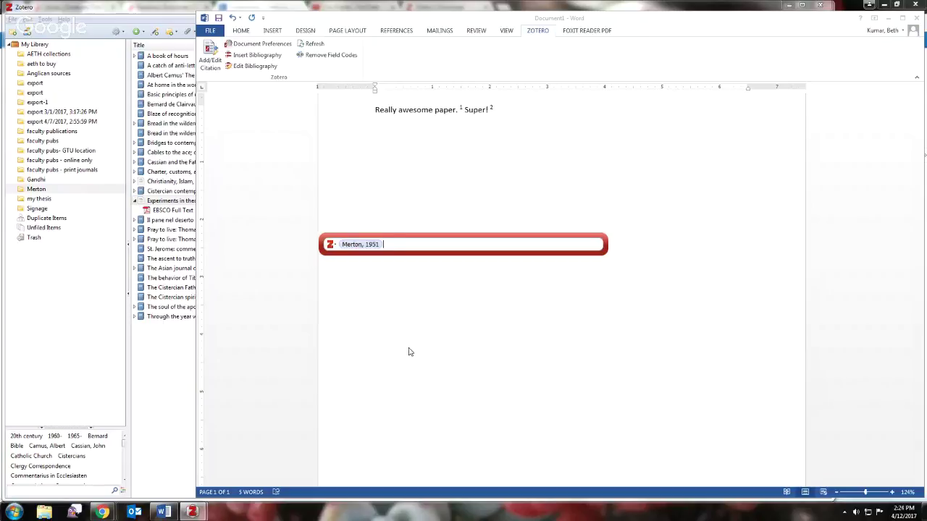
pyautogui.press('Return')
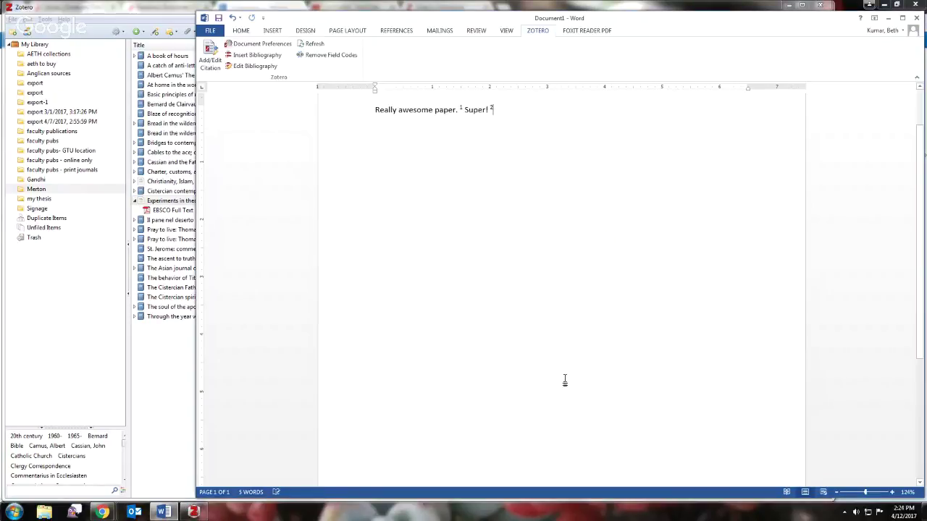
pyautogui.moveTo(922, 147); pyautogui.dragTo(922, 268)
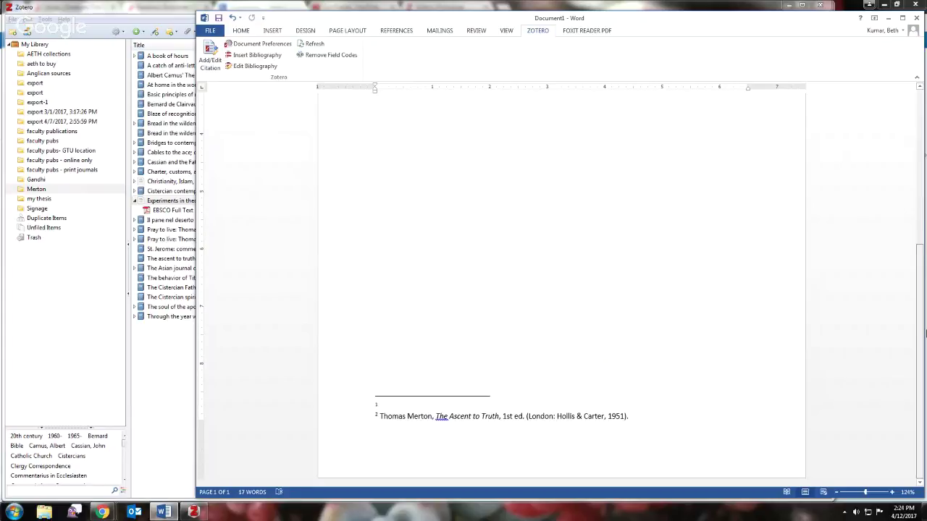
pyautogui.scroll(8, 854, 164)
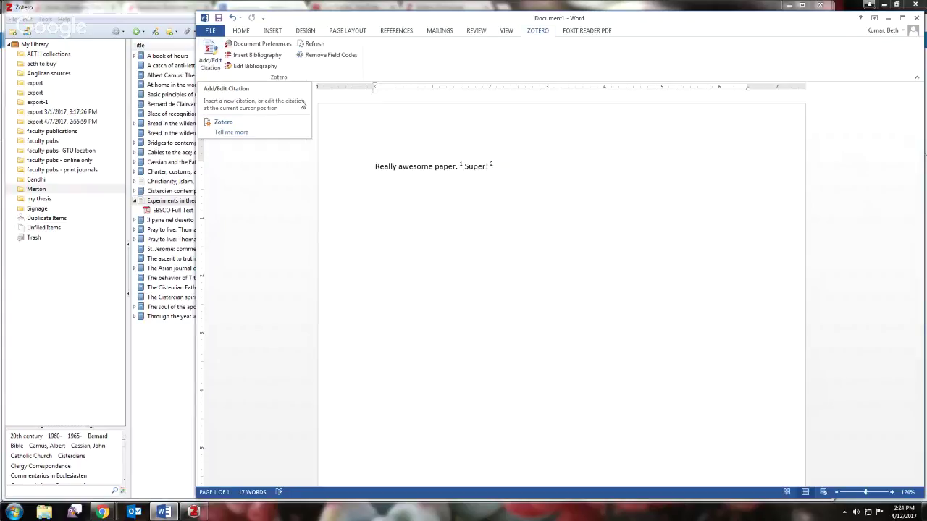
# - In Zotero Document Preferences, choose Turabian 8th edition (full note) and apply it
pyautogui.click(207, 65)
pyautogui.click(212, 67)
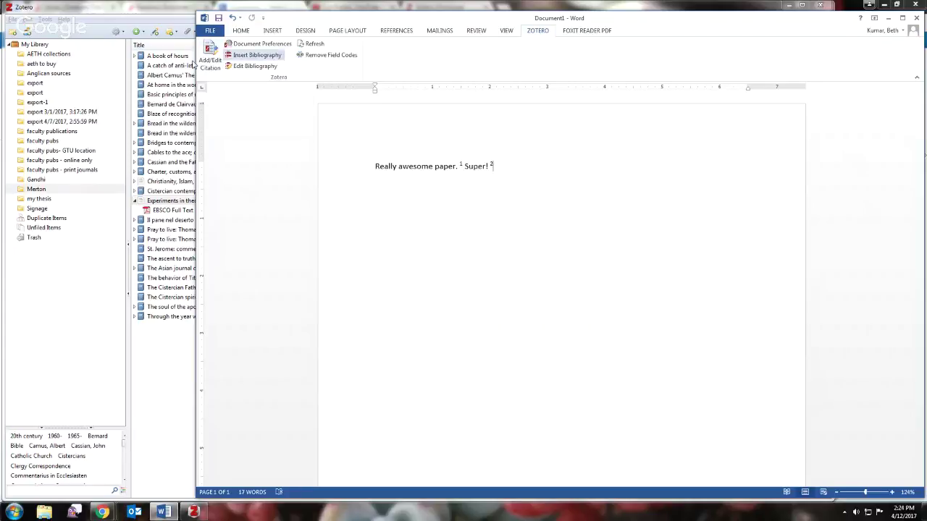
pyautogui.click(204, 63)
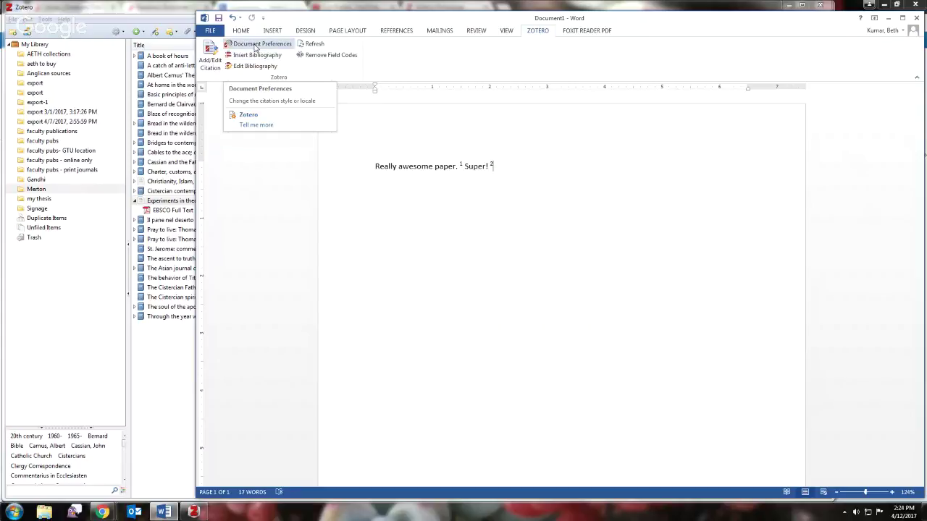
pyautogui.click(260, 48)
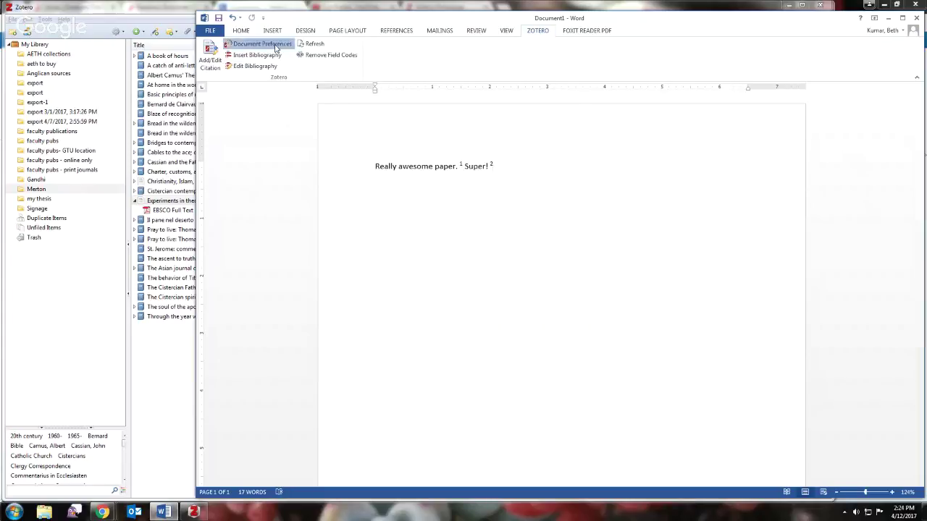
pyautogui.click(260, 45)
pyautogui.scroll(-2, 409, 173)
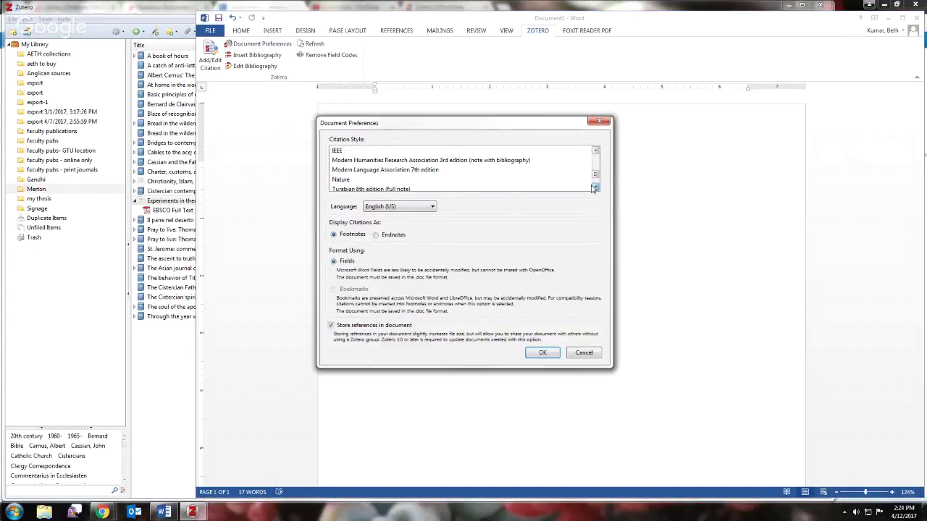
pyautogui.click(391, 171)
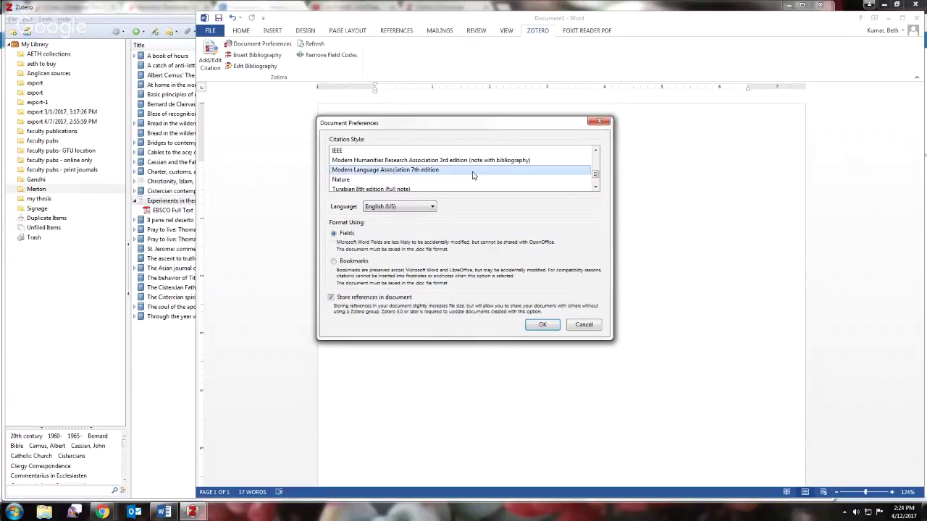
pyautogui.click(375, 189)
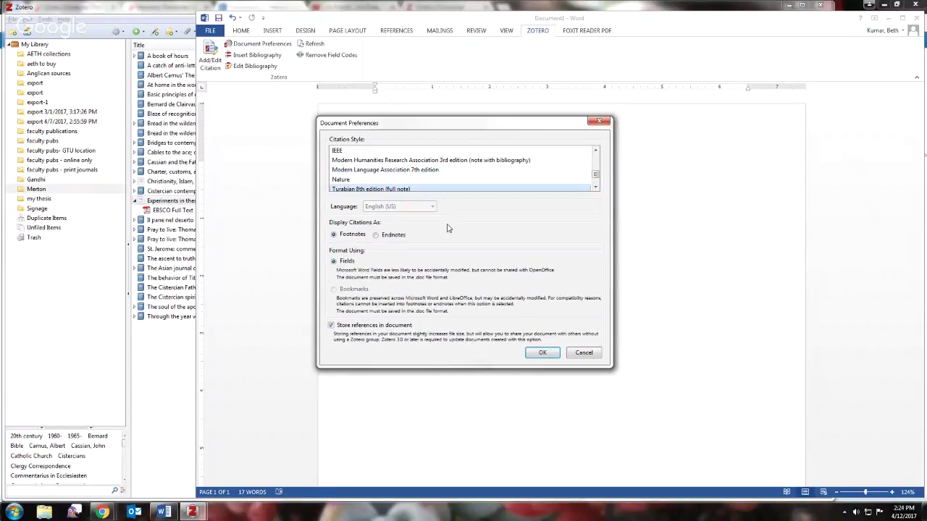
pyautogui.click(541, 354)
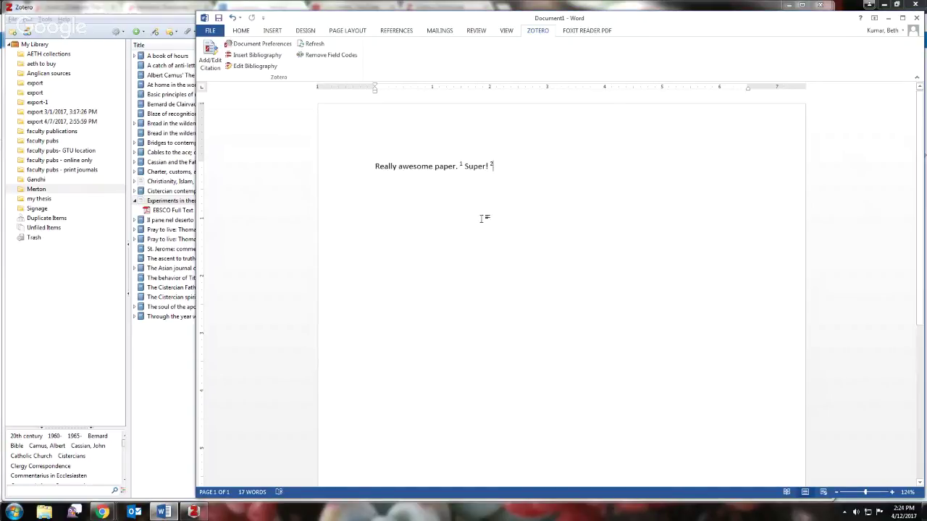
# - From inside citation 2, recheck Document Preferences and close them keeping the current style
pyautogui.click(495, 165)
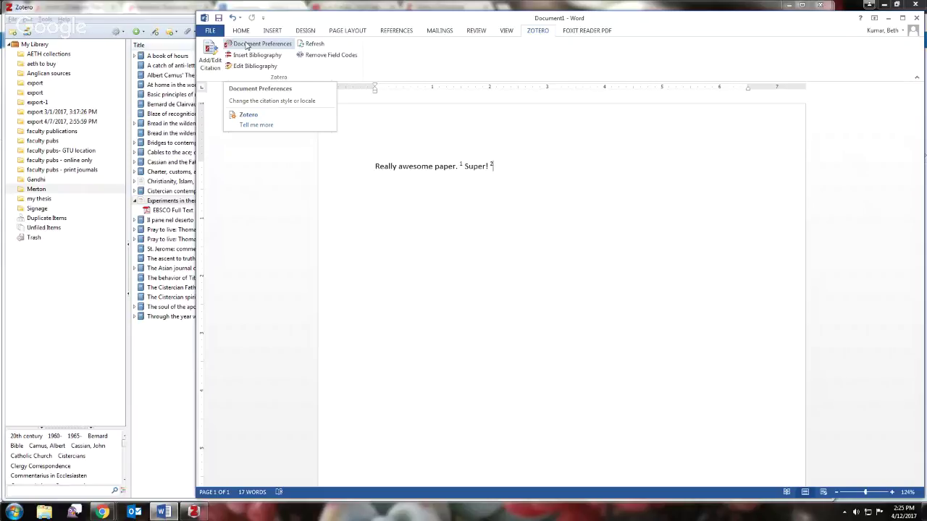
pyautogui.click(247, 45)
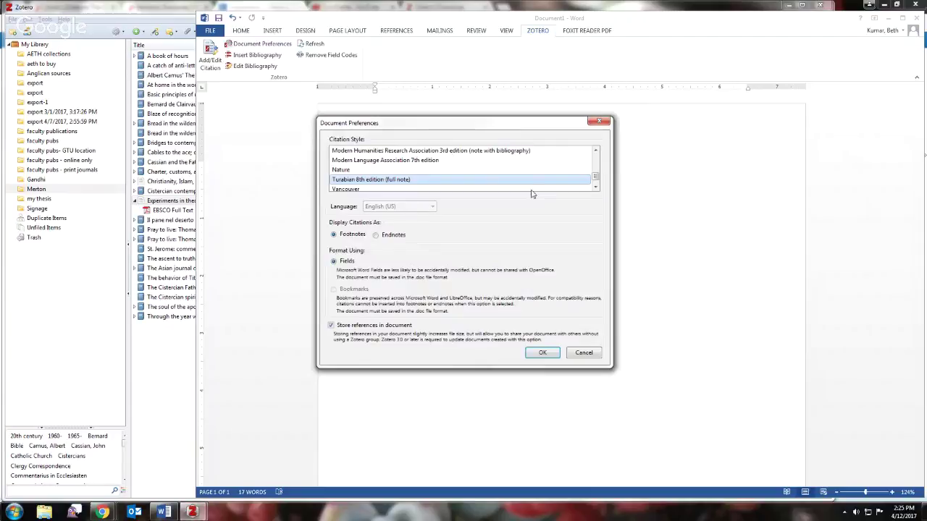
pyautogui.moveTo(595, 177)
pyautogui.mouseDown()
pyautogui.moveTo(597, 154)
pyautogui.moveTo(599, 210)
pyautogui.moveTo(598, 151)
pyautogui.moveTo(596, 178)
pyautogui.moveTo(597, 159)
pyautogui.mouseUp()
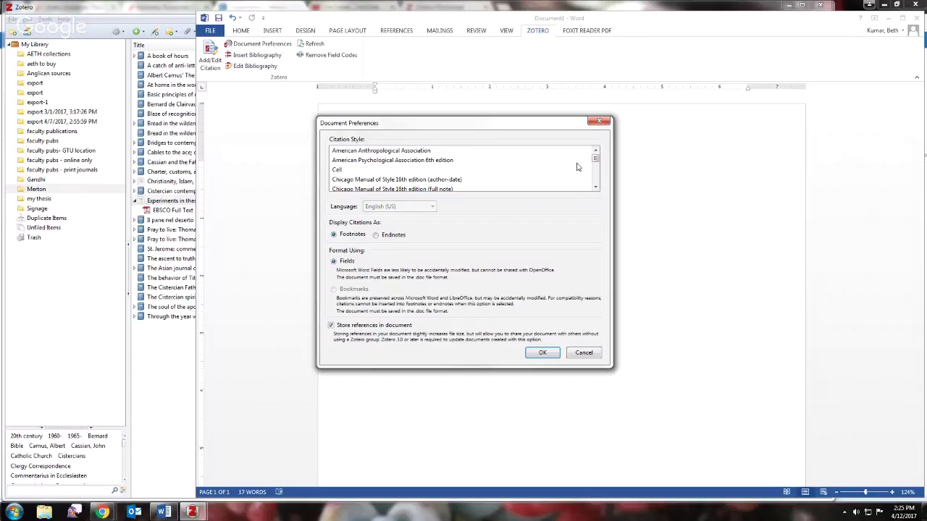
pyautogui.moveTo(597, 164); pyautogui.dragTo(597, 172)
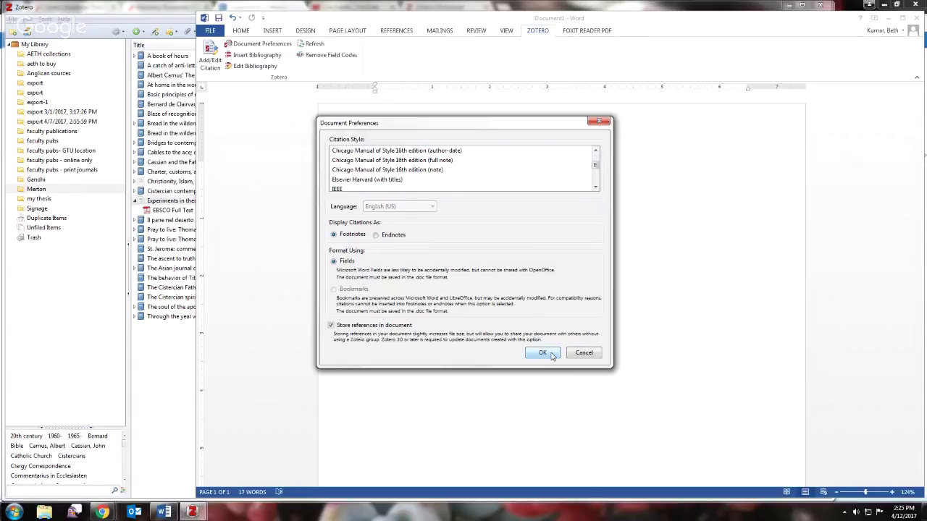
pyautogui.click(551, 354)
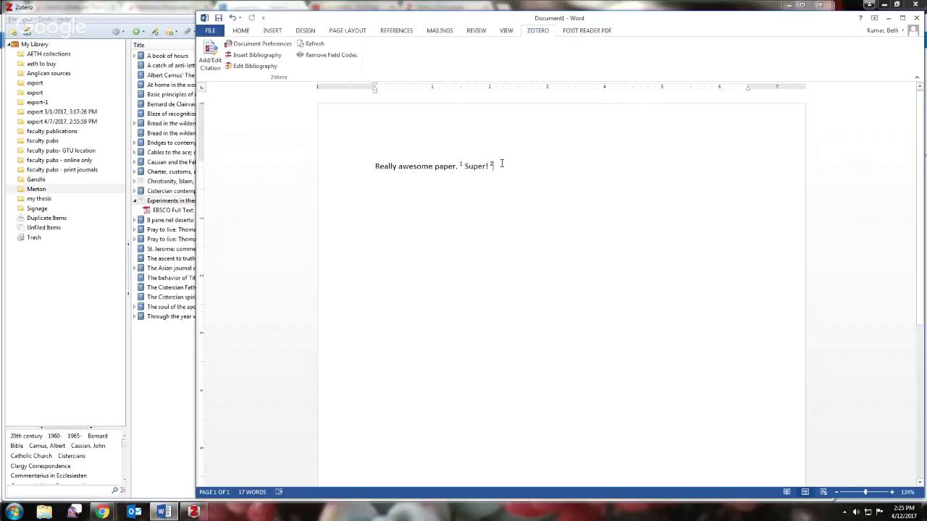
# - Remove citation 1 from after 'paper.' in the text
pyautogui.click(461, 165)
pyautogui.doubleClick(460, 165)
pyautogui.press('Delete')
# - Search 'gan' and cite Gandhi's All men are brothers (2011) as a footnote after 'Super!'
pyautogui.click(210, 55)
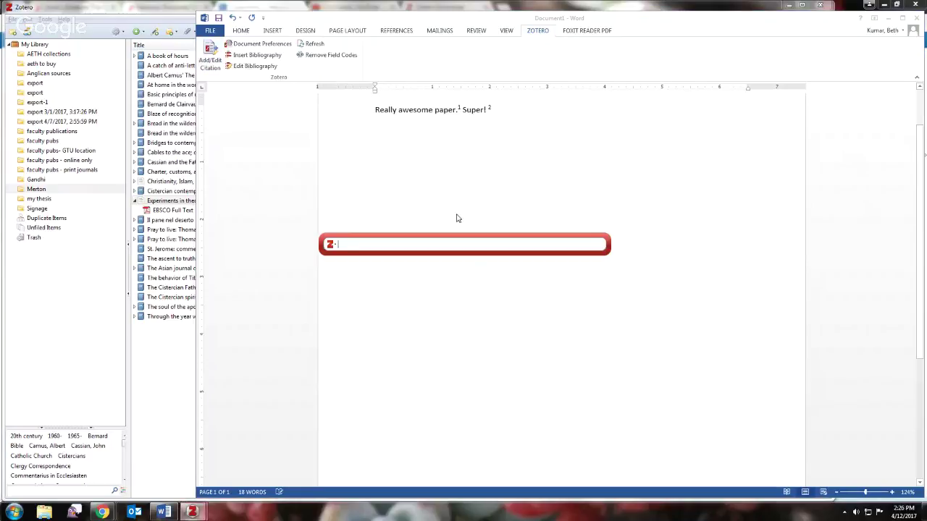
pyautogui.write('gan')
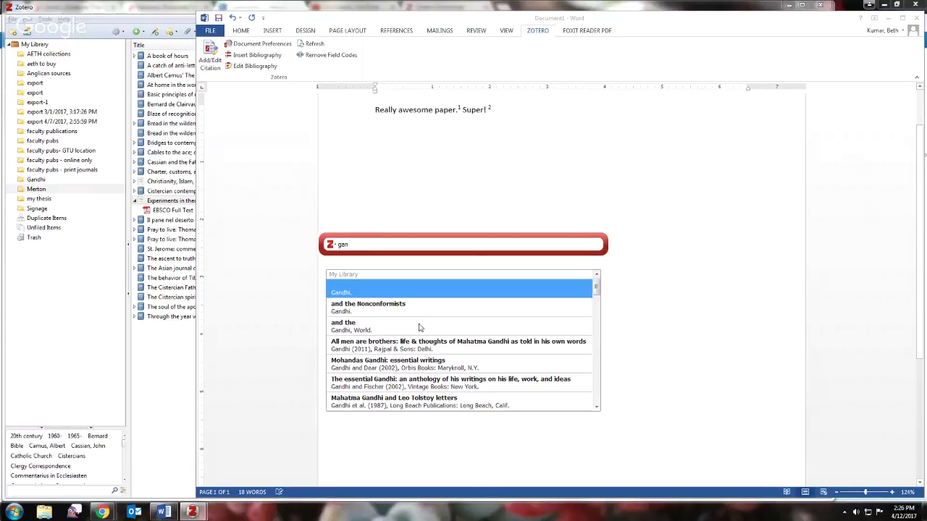
pyautogui.click(421, 347)
pyautogui.press('Return')
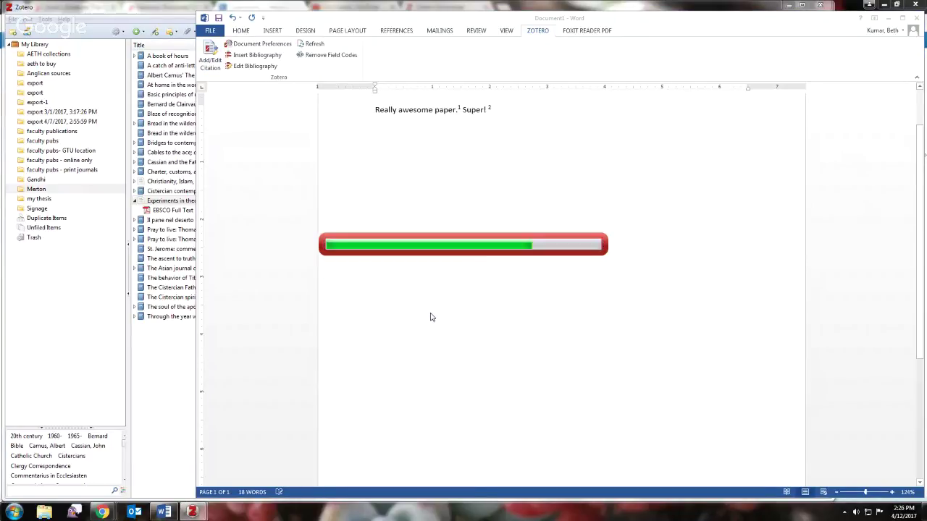
pyautogui.scroll(-10, 897, 217)
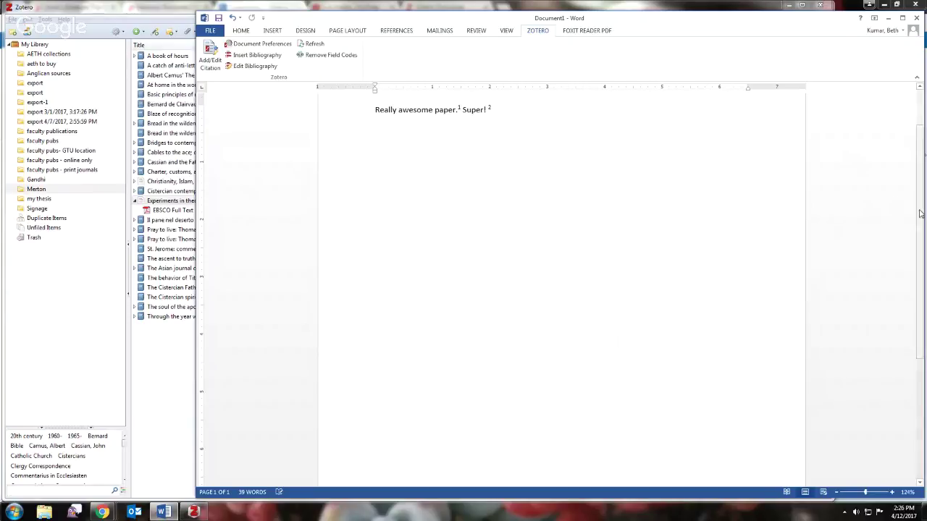
pyautogui.scroll(10, 897, 217)
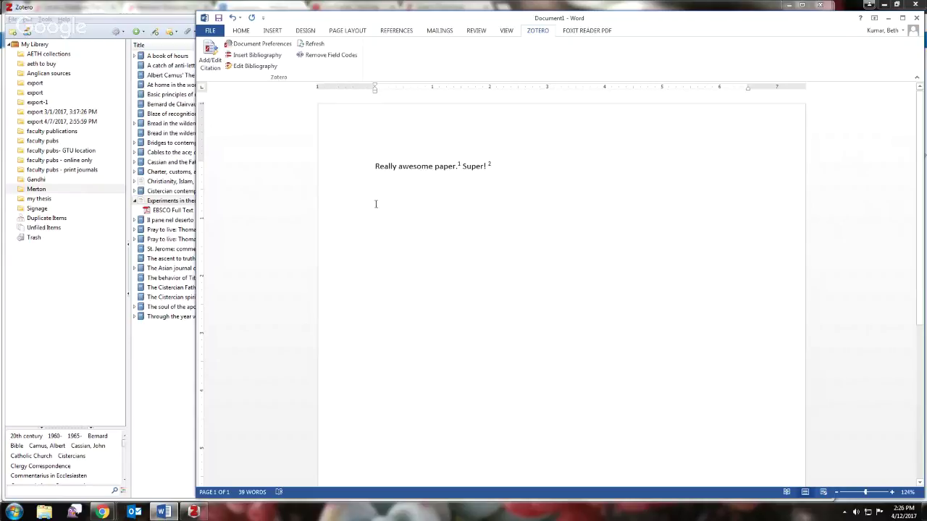
# - Insert a Zotero bibliography listing Gandhi (2011) and Merton (1951) below the text
pyautogui.click(254, 56)
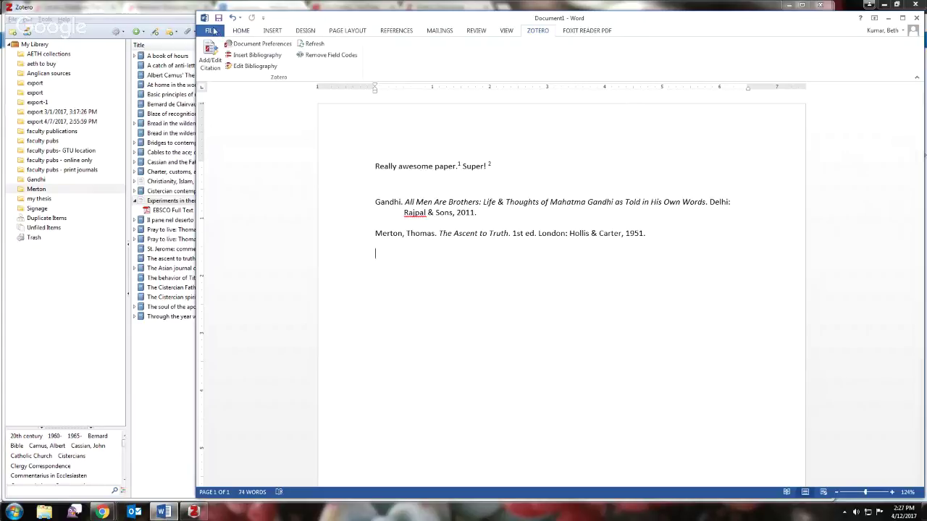
# - Create blank Document2 in Word, move it aside, and bring the Zotero library forward
pyautogui.click(214, 30)
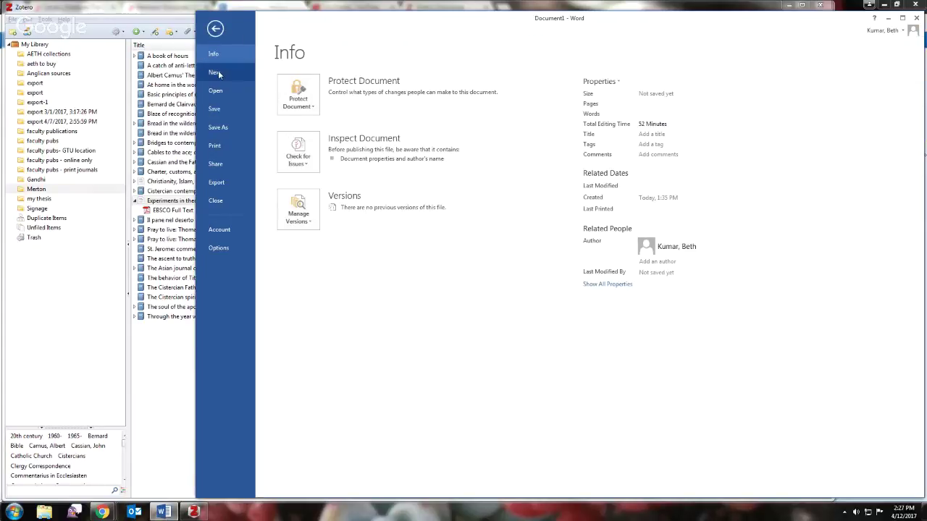
pyautogui.click(242, 71)
pyautogui.click(339, 159)
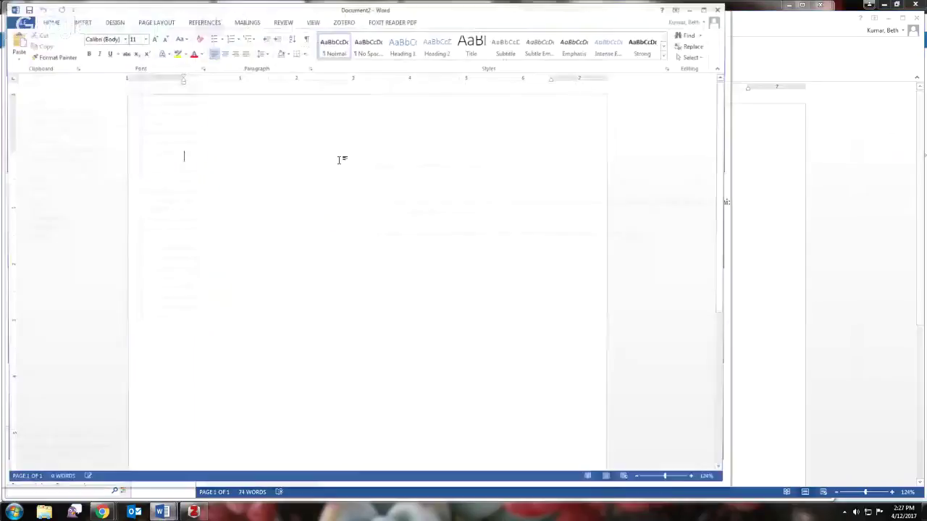
pyautogui.moveTo(416, 10); pyautogui.dragTo(567, 23)
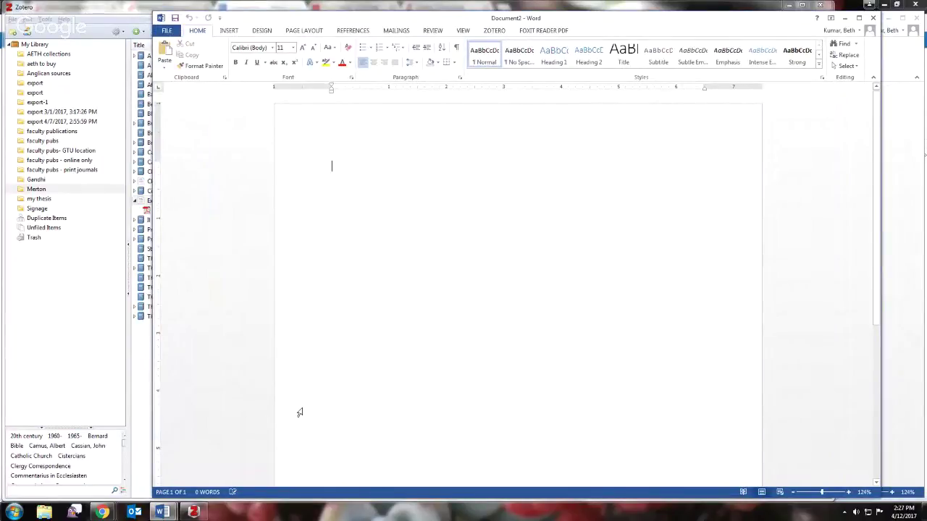
pyautogui.click(141, 347)
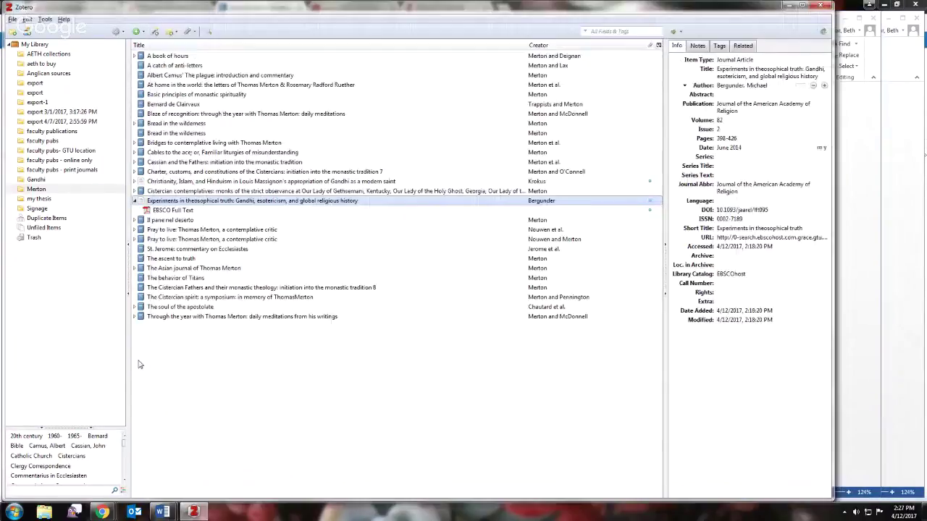
# - Select all 28 Merton items and copy their bibliography to the clipboard via Create Bibliography from Items
pyautogui.click(150, 317)
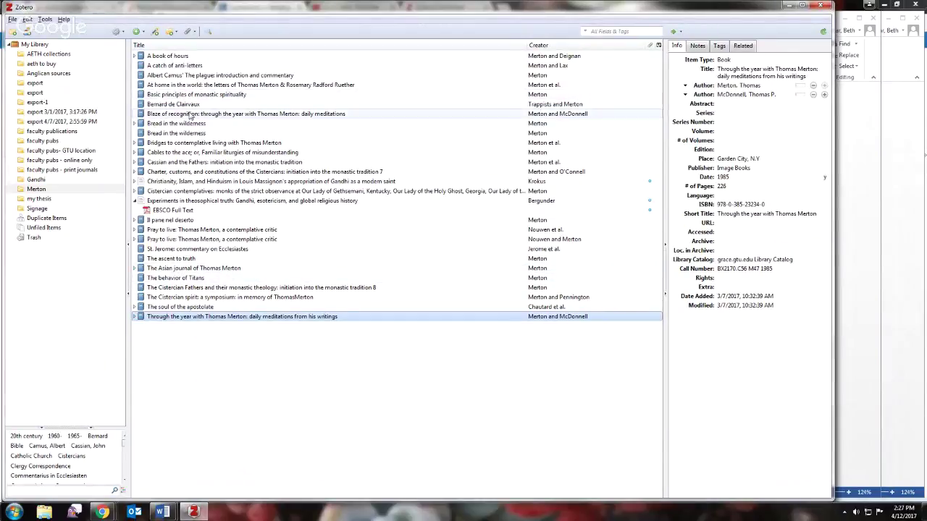
pyautogui.keyDown('shift'); pyautogui.click(171, 58); pyautogui.keyUp('shift')
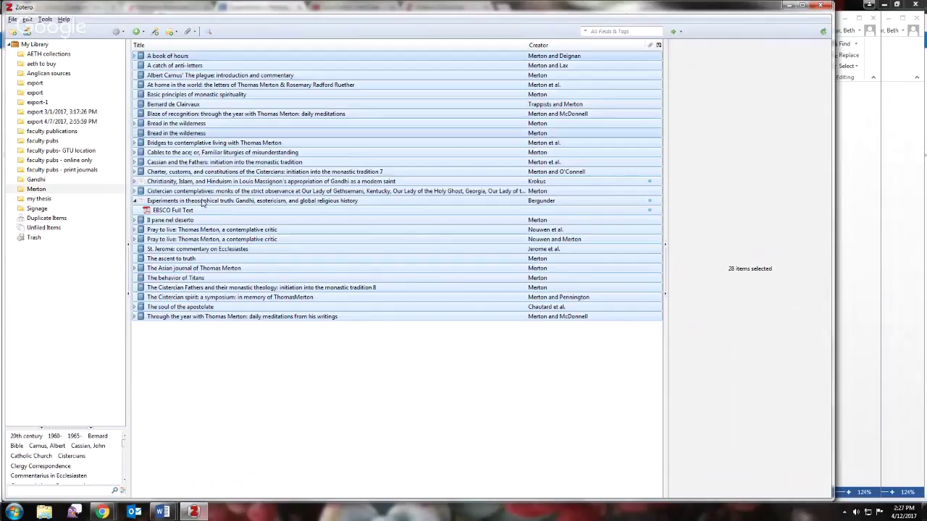
pyautogui.rightClick(343, 172)
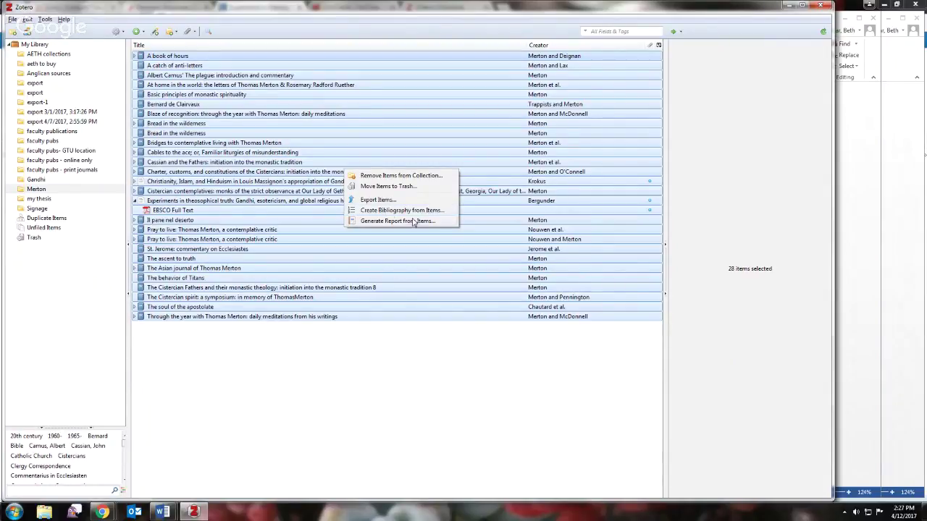
pyautogui.click(415, 211)
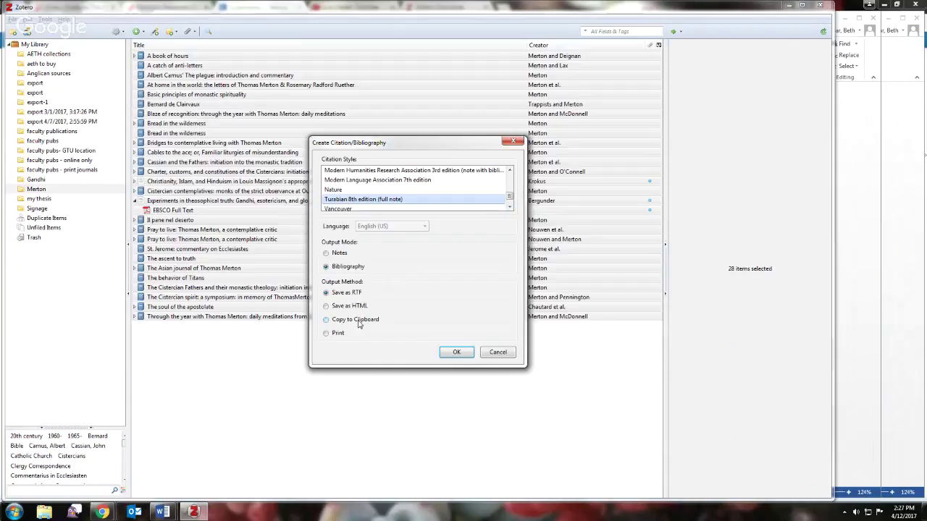
pyautogui.click(326, 320)
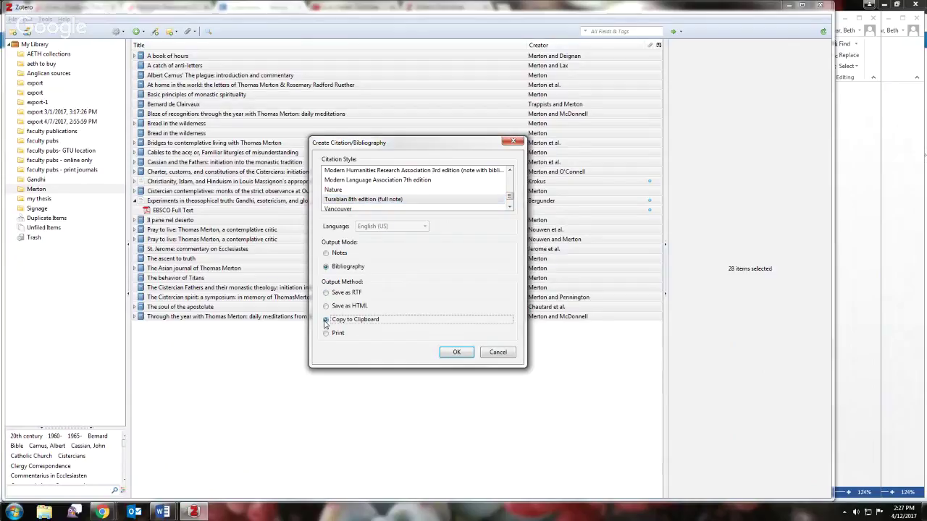
pyautogui.click(458, 353)
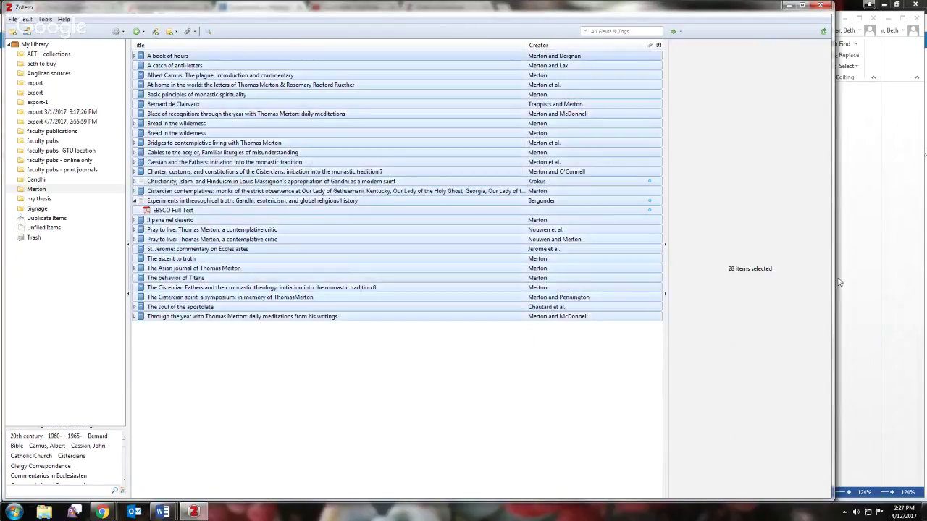
# - Paste the copied Merton bibliography into Document2 and scroll back to its top
pyautogui.click(859, 265)
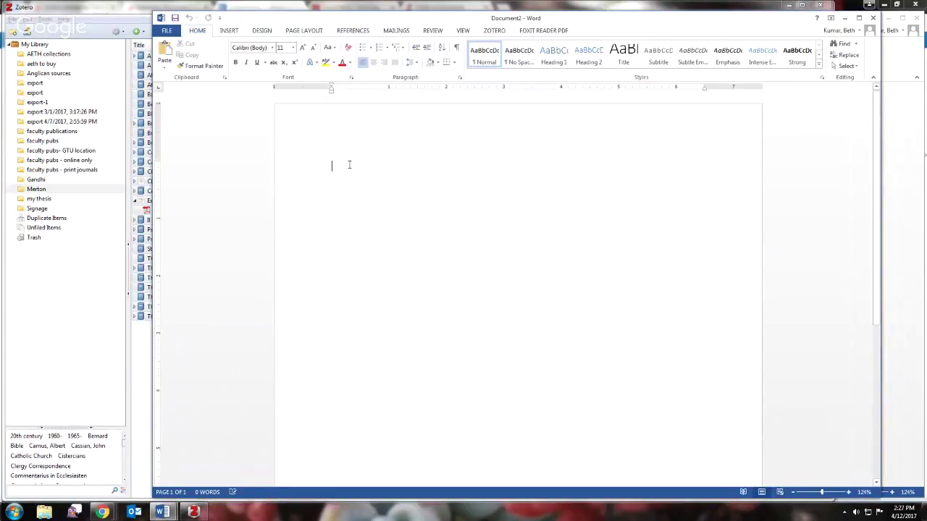
pyautogui.hotkey('ctrl', 'v')
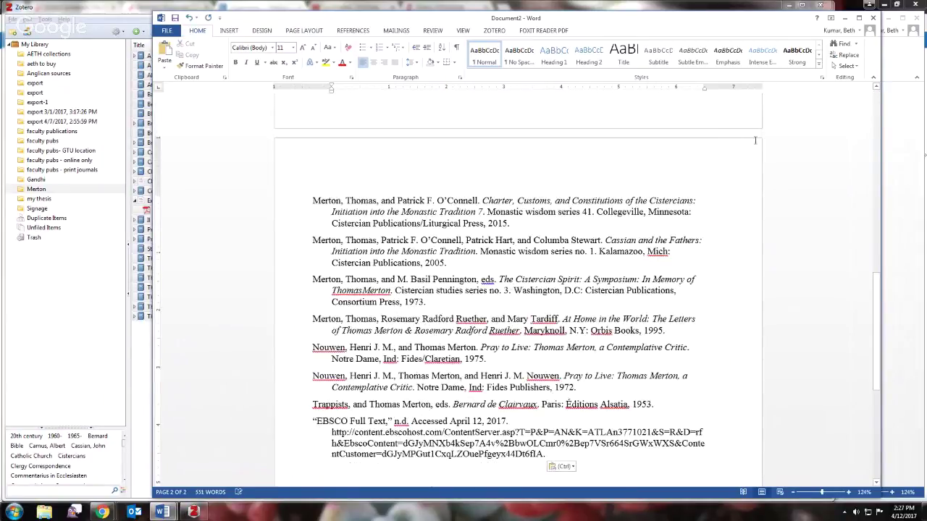
pyautogui.moveTo(876, 302); pyautogui.dragTo(876, 90)
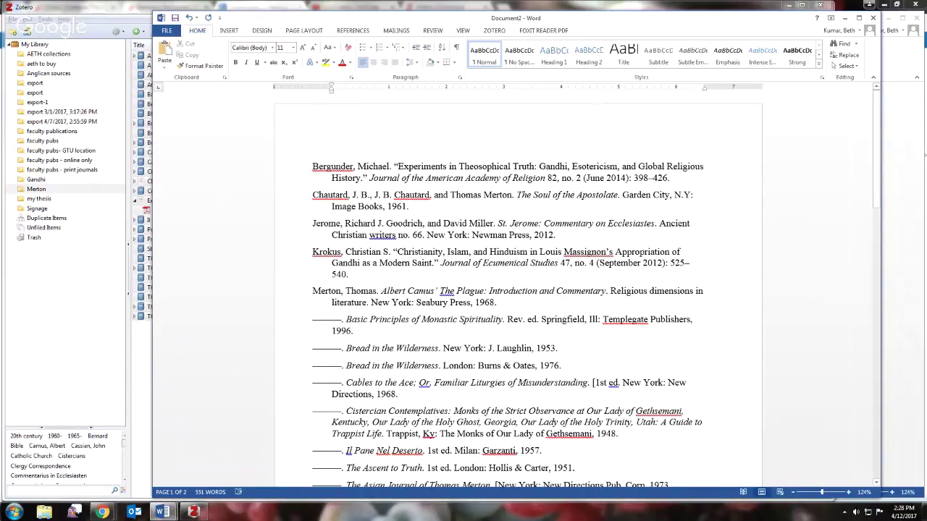
pyautogui.moveTo(877, 176); pyautogui.dragTo(878, 210)
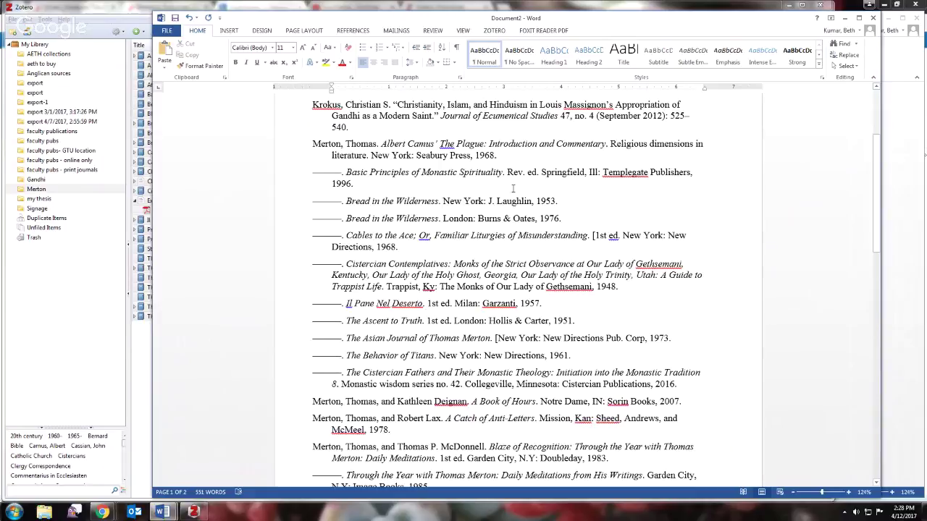
pyautogui.moveTo(877, 239); pyautogui.dragTo(880, 194)
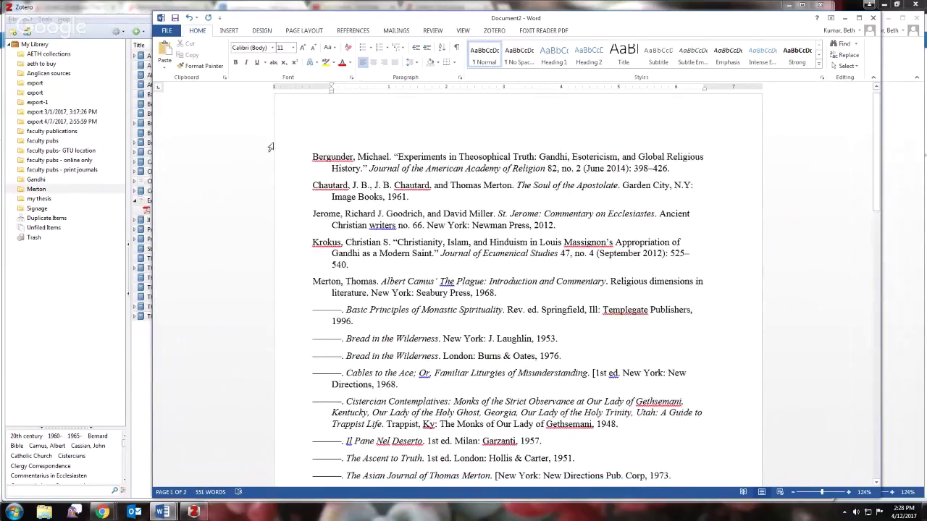
pyautogui.click(492, 31)
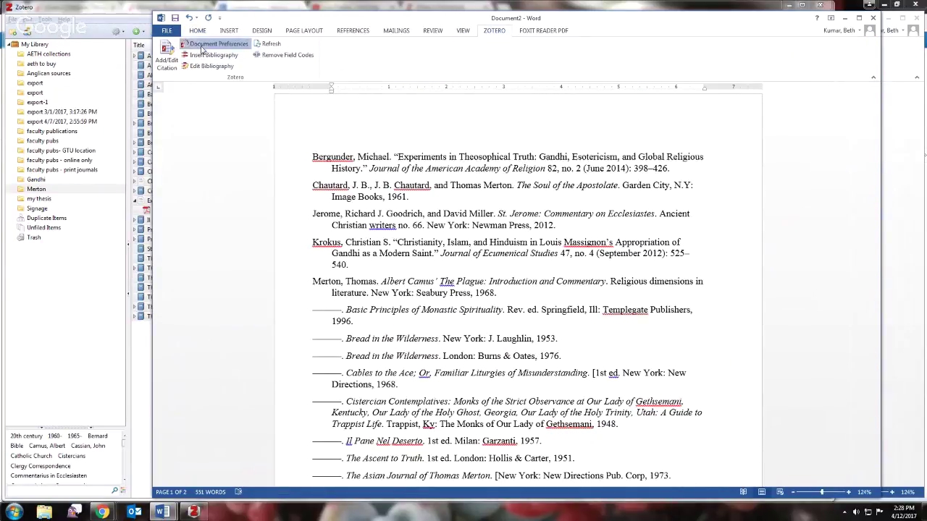
# - Switch the document style to MLA 7th edition, then select the St. Jerome Ecclesiastes item in Zotero
pyautogui.click(213, 45)
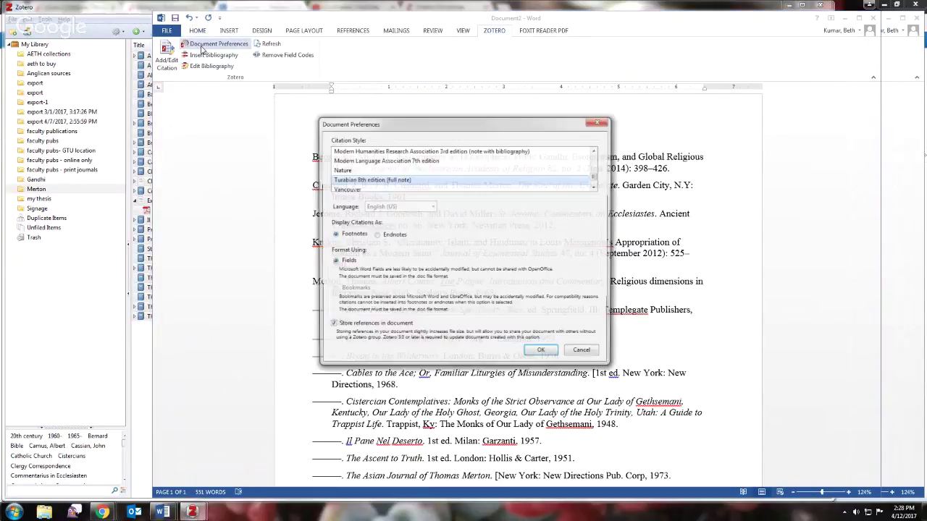
pyautogui.click(594, 150)
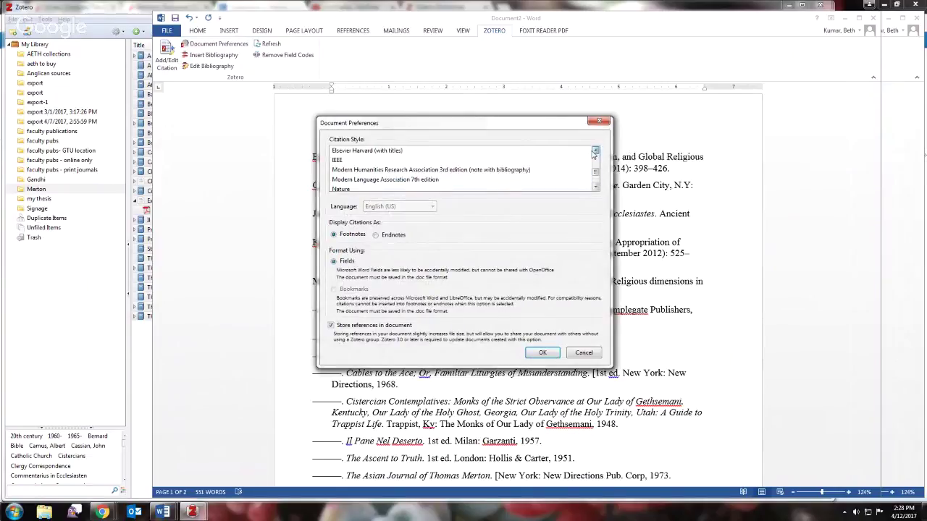
pyautogui.click(370, 181)
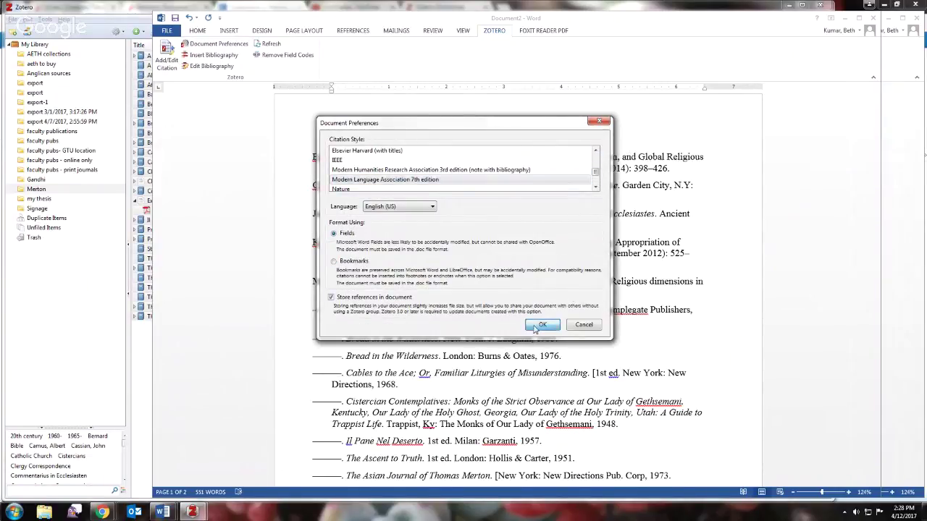
pyautogui.click(535, 325)
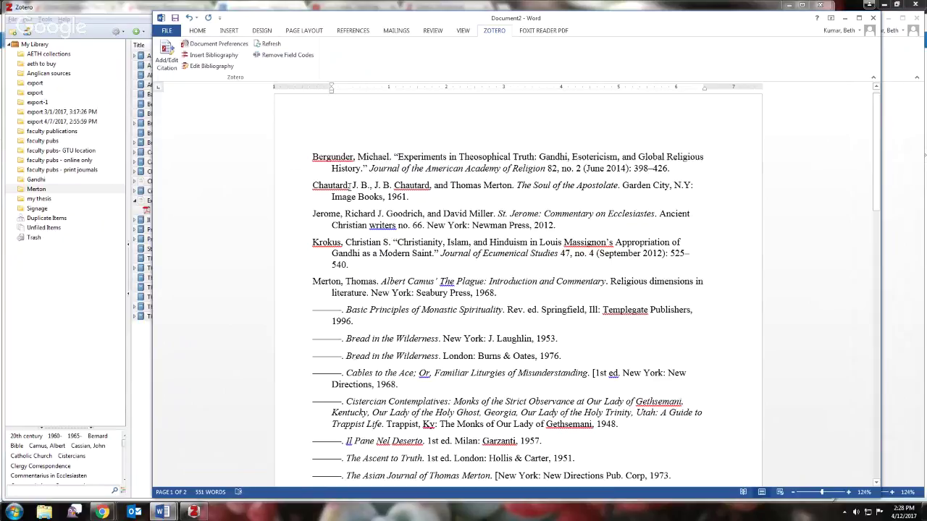
pyautogui.click(193, 512)
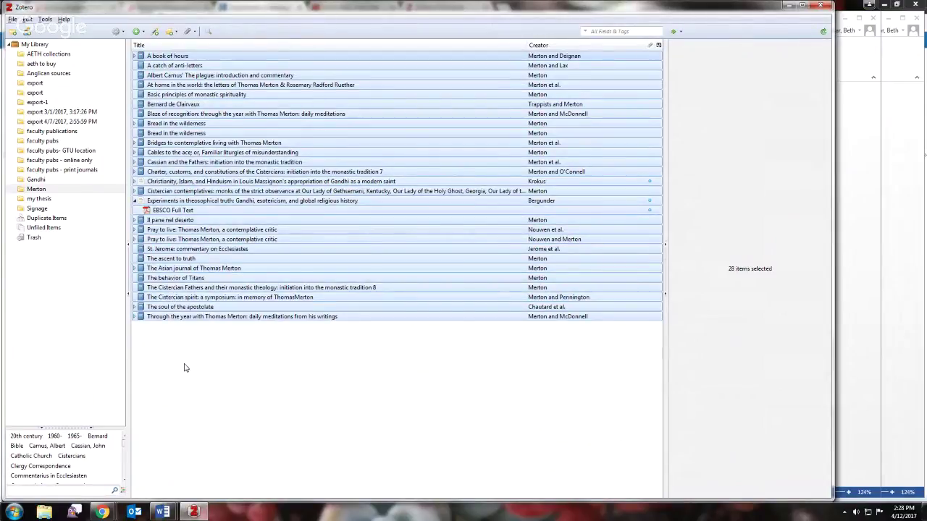
pyautogui.click(379, 249)
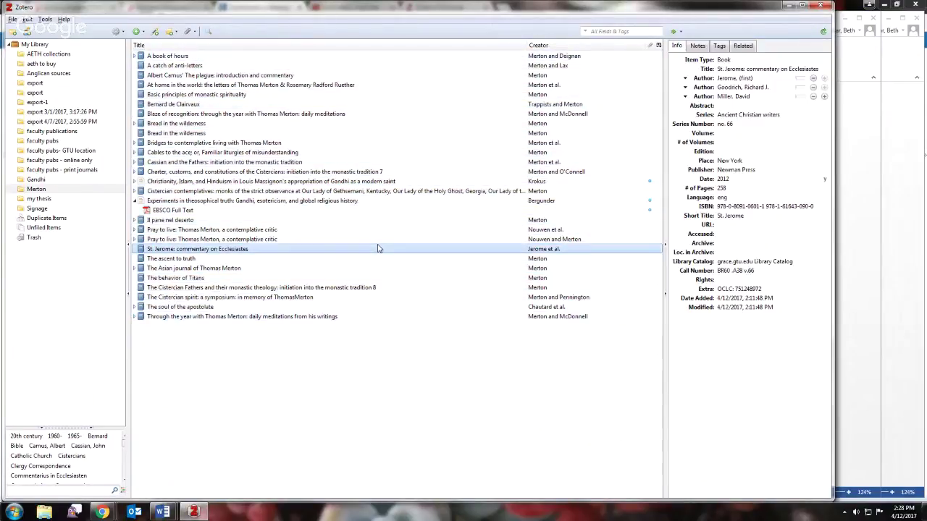
# - Select the 1976 edition of Bread in the wilderness, then bring the Word bibliography forward
pyautogui.click(374, 135)
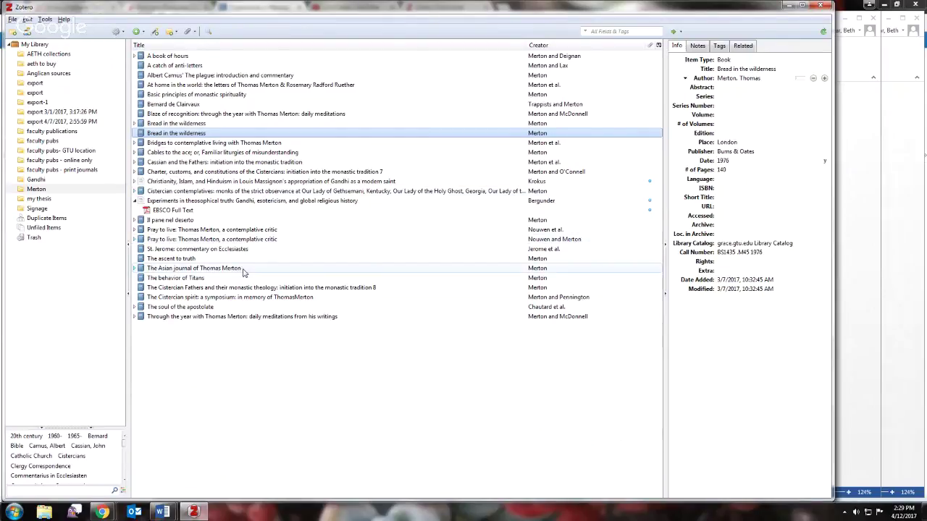
pyautogui.click(863, 233)
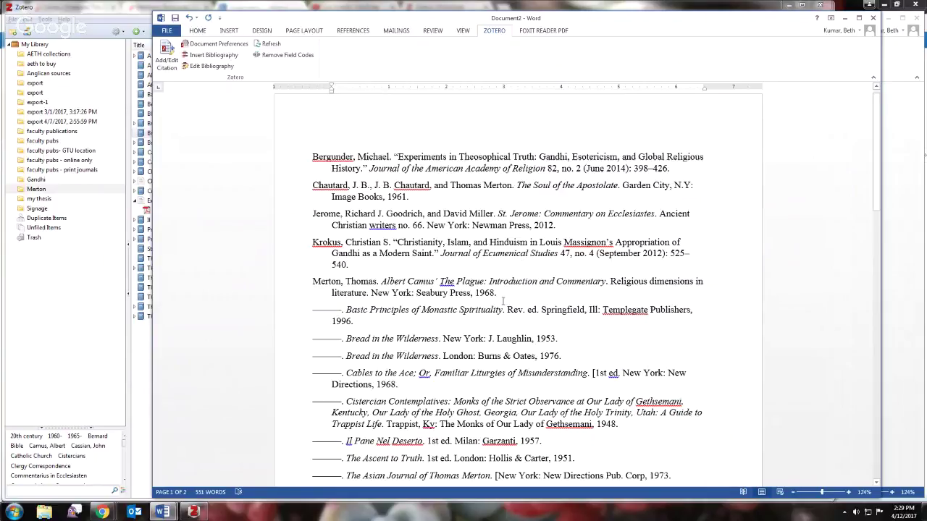
# - Check the 1976 date and London place fields of Bread in the wilderness, leaving them unchanged
pyautogui.click(136, 364)
pyautogui.click(753, 160)
pyautogui.press('Return')
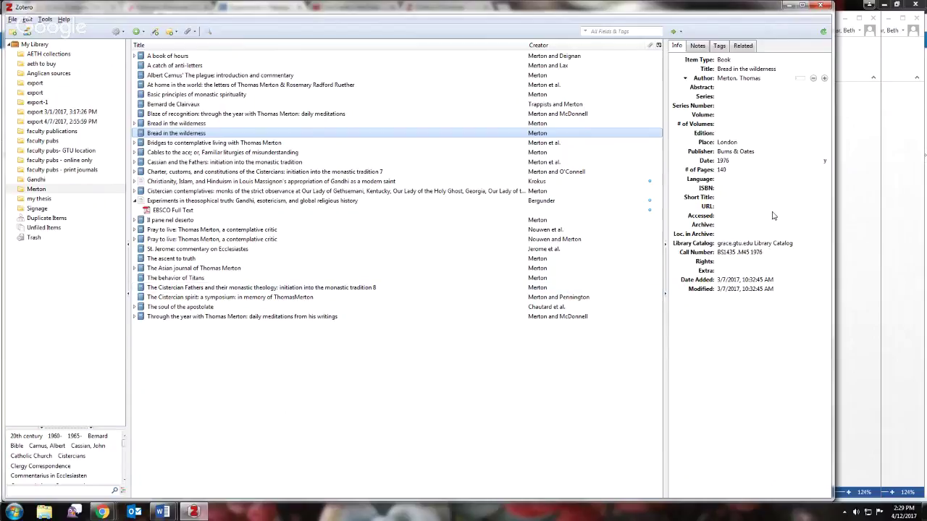
pyautogui.click(735, 143)
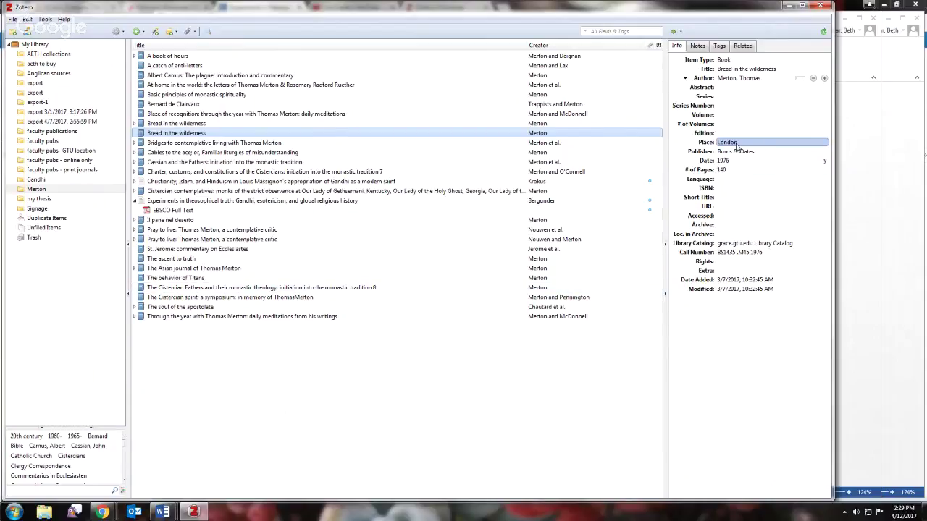
pyautogui.press('Return')
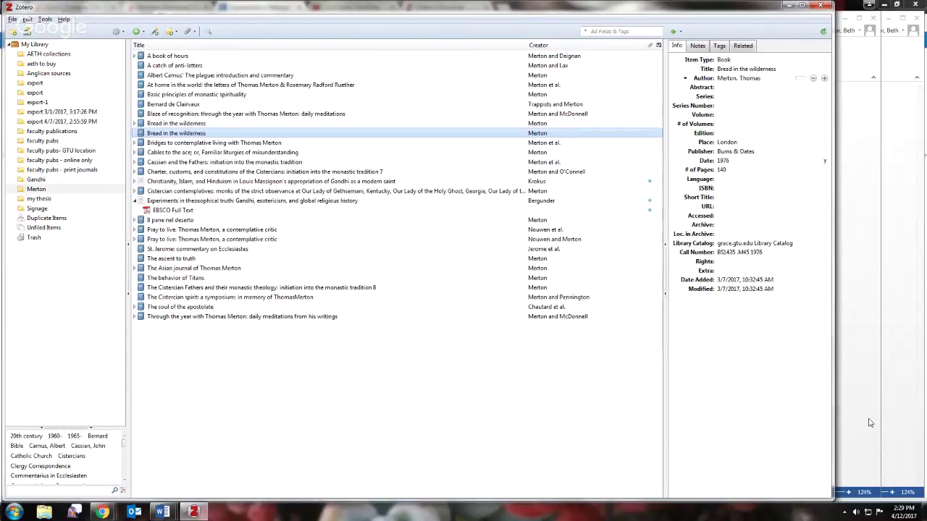
# - Switch to Chrome's EBSCOhost record of the Gandhi theosophical truth article
pyautogui.click(919, 353)
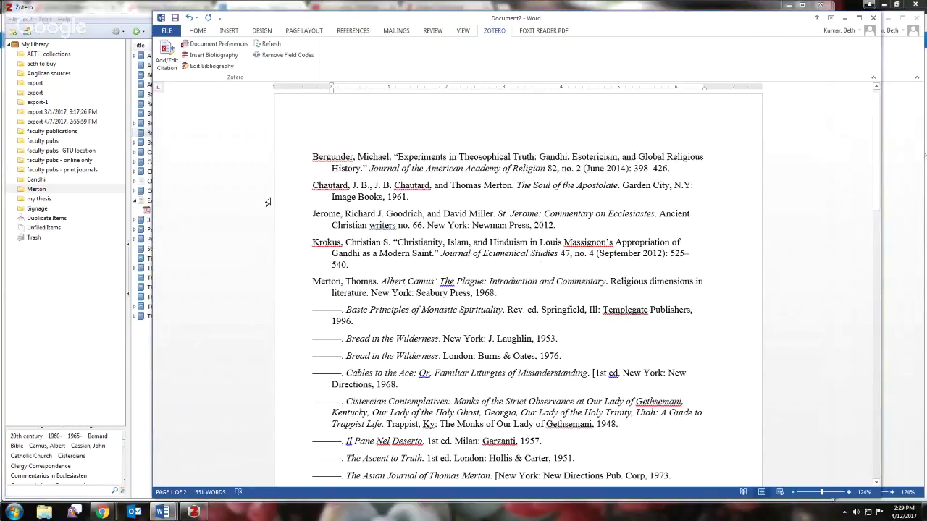
pyautogui.moveTo(102, 511)
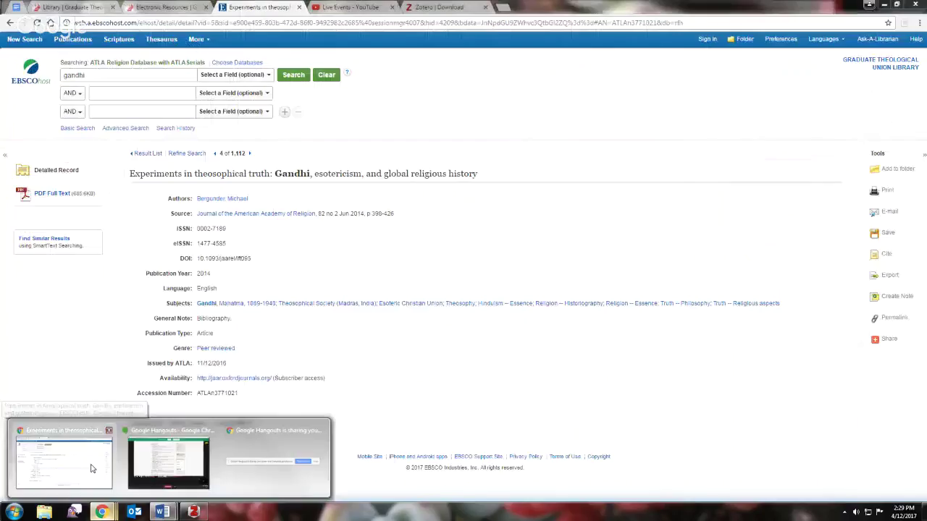
pyautogui.click(89, 469)
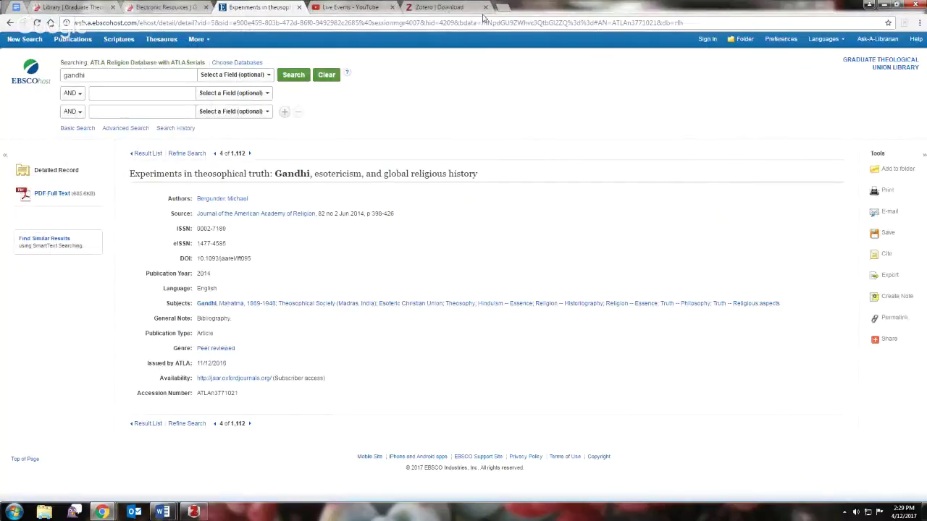
# - Go from the Download page through Documentation and Citation Styles to the Zotero Style Repository
pyautogui.click(446, 9)
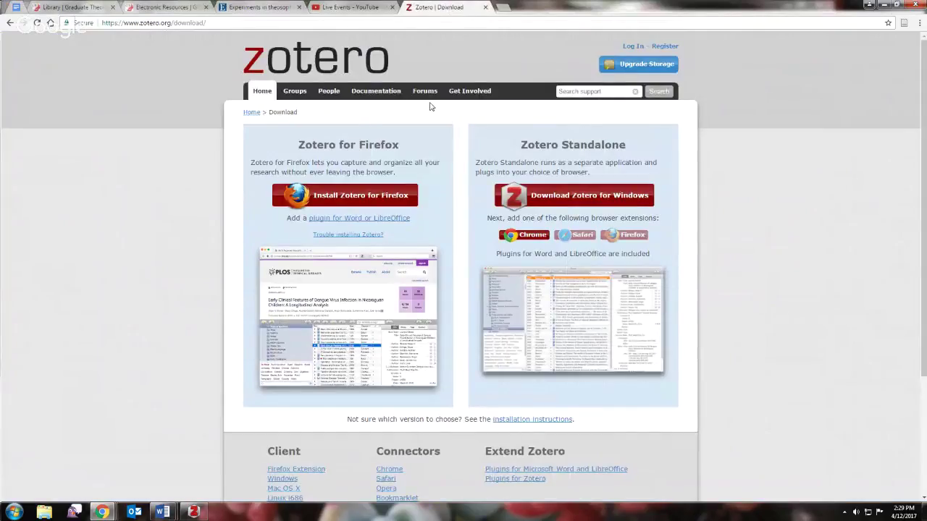
pyautogui.click(368, 94)
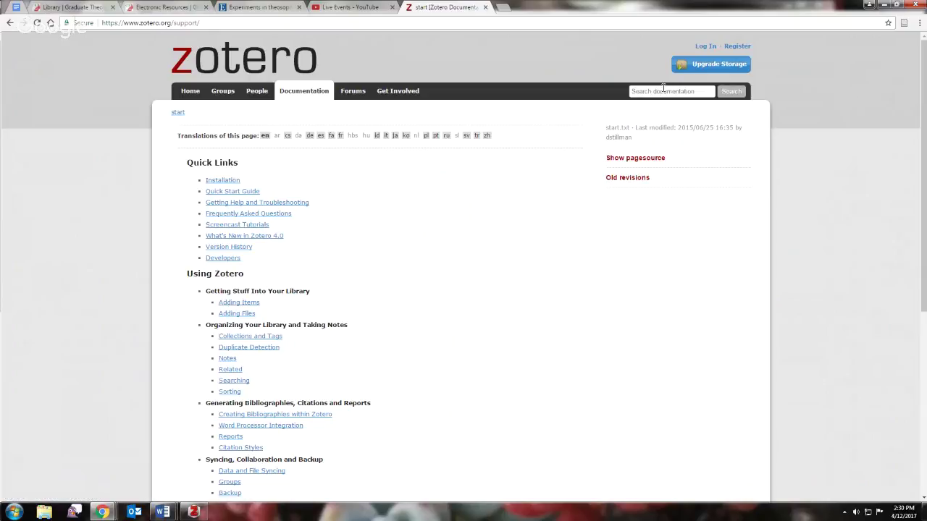
pyautogui.click(240, 447)
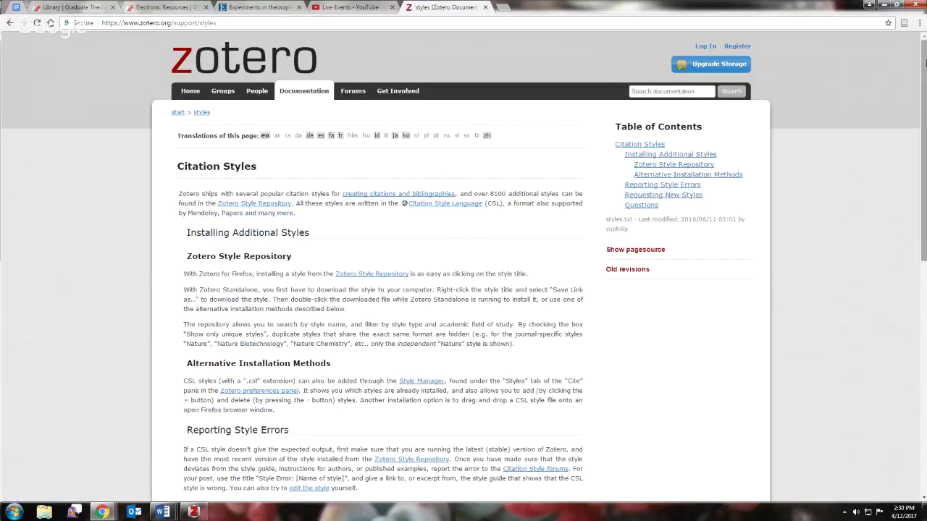
pyautogui.scroll(-2, 441, 114)
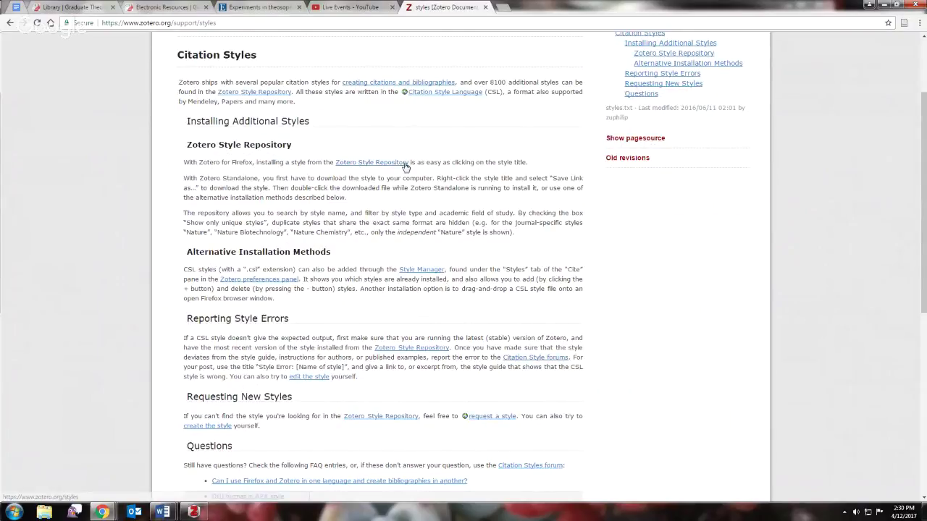
pyautogui.click(376, 166)
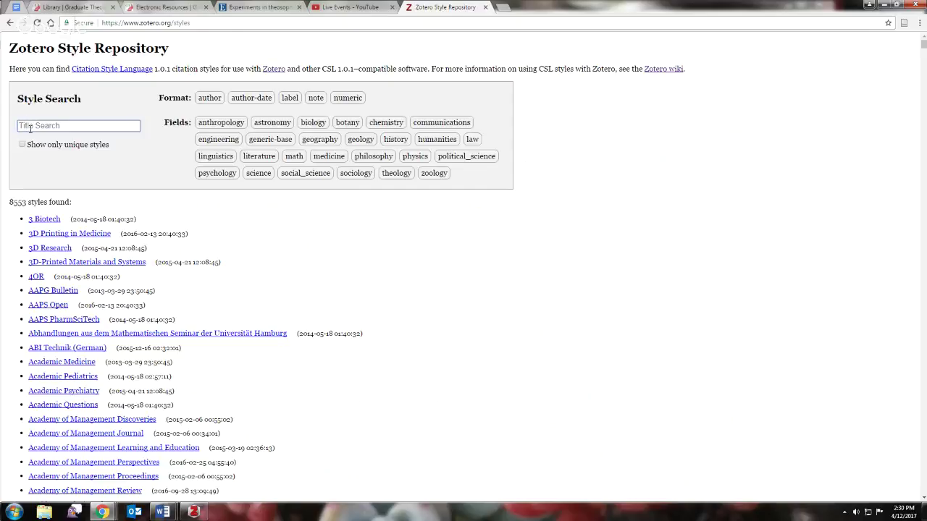
# - Search 'society of bib' and install the Society of Biblical Literature 2nd edition (full note) style
pyautogui.click(36, 126)
pyautogui.write('s')
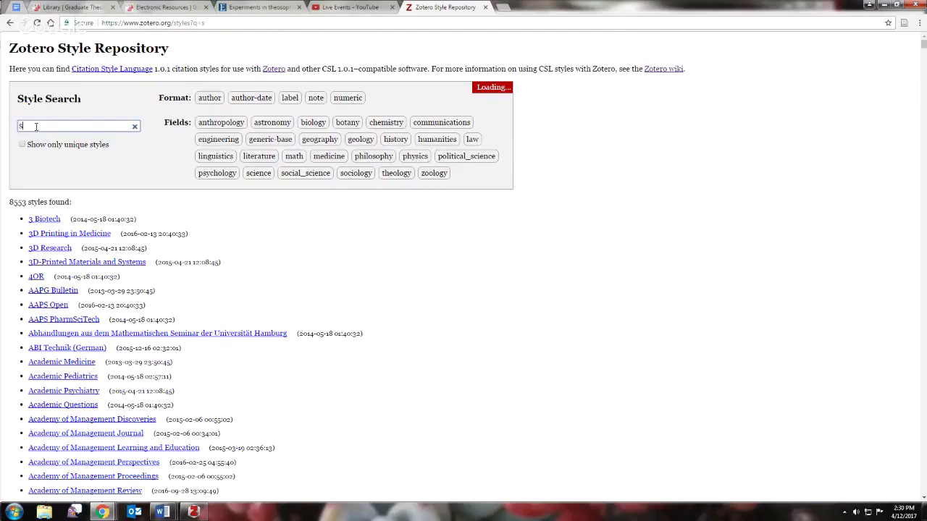
pyautogui.write('ociety ')
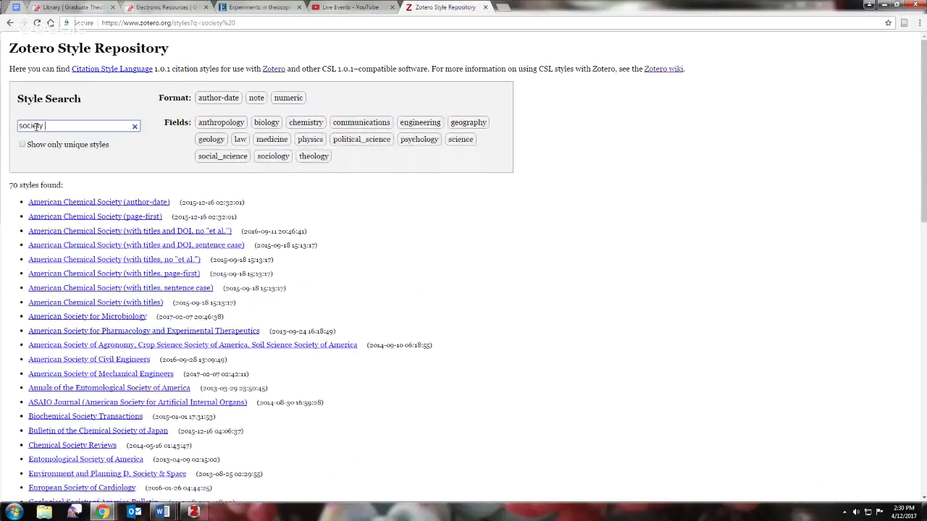
pyautogui.write('of bibl')
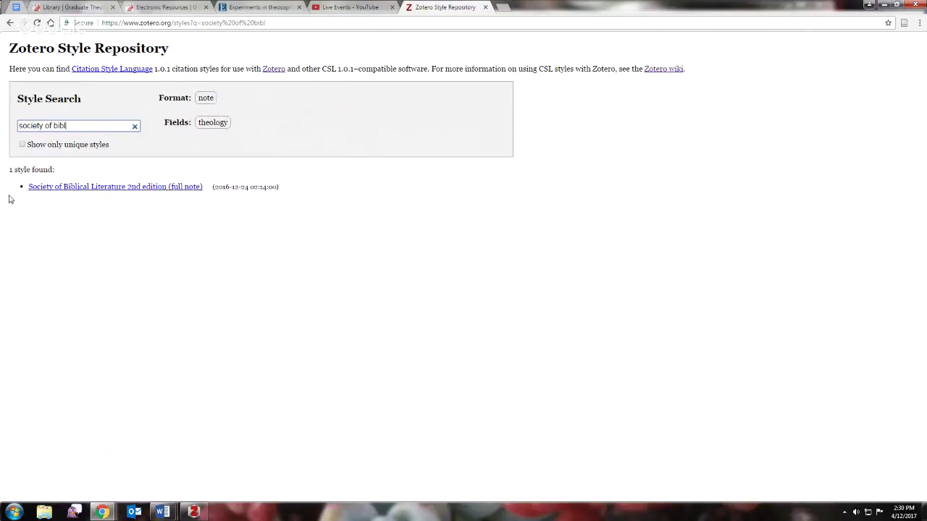
pyautogui.moveTo(32, 190)
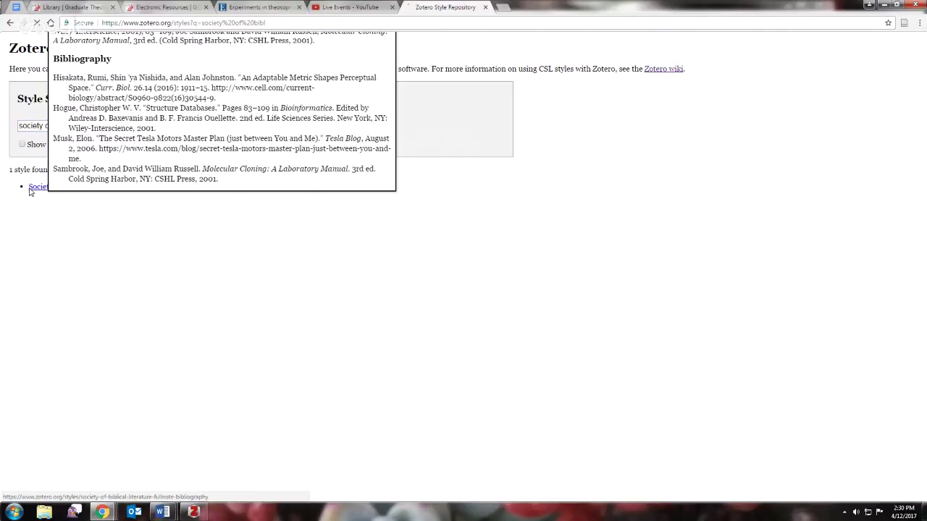
pyautogui.click(32, 190)
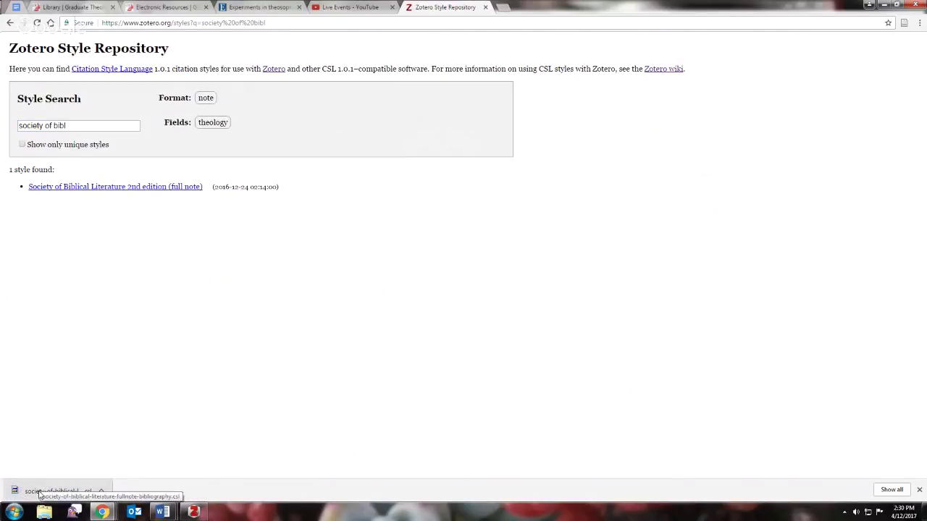
pyautogui.click(40, 495)
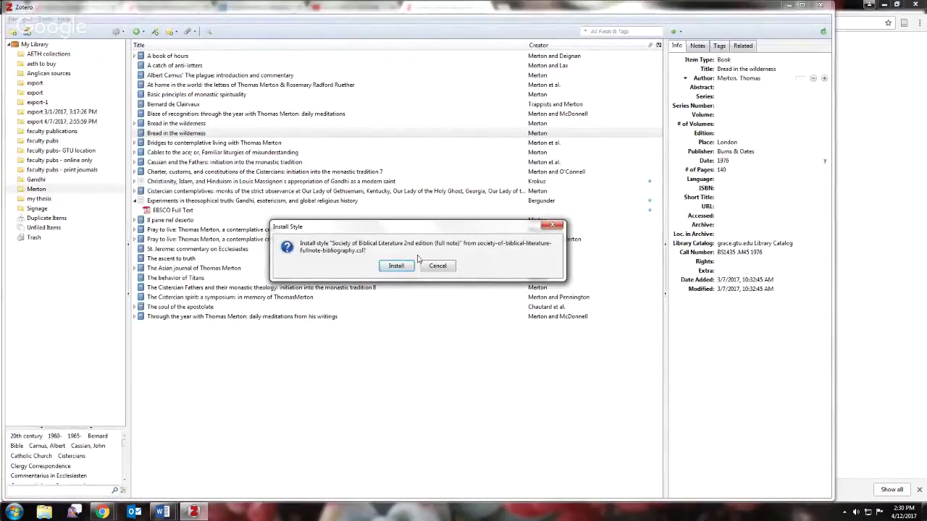
pyautogui.click(404, 266)
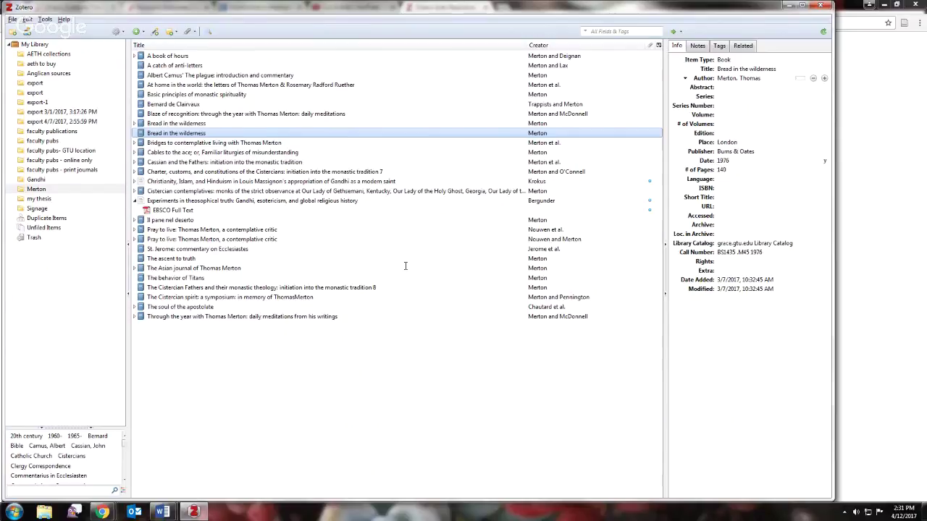
# - Set Document2's style to Society of Biblical Literature 2nd edition (full note), then minimize Word
pyautogui.moveTo(161, 512)
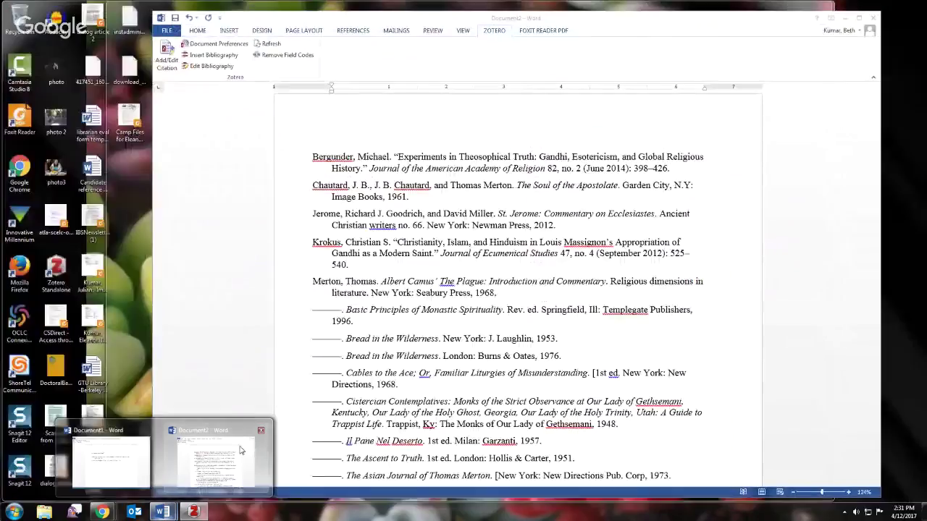
pyautogui.click(241, 450)
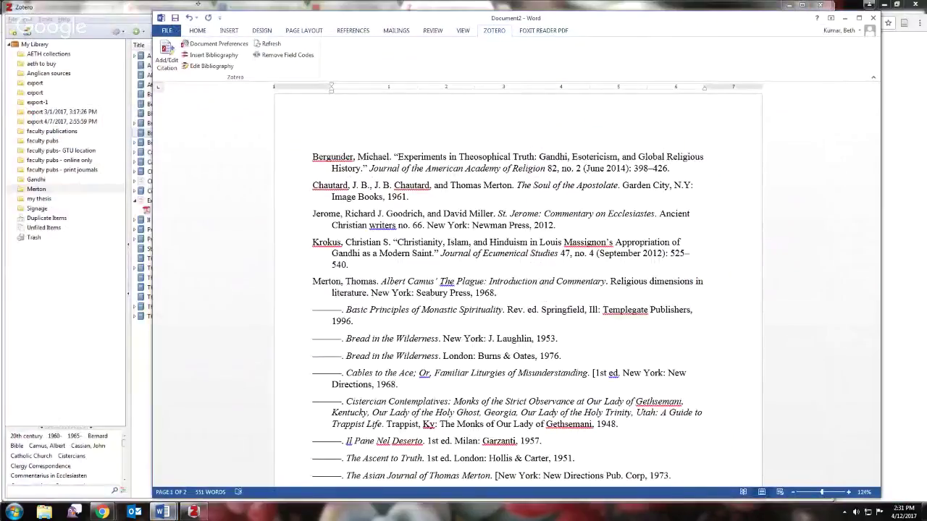
pyautogui.click(202, 46)
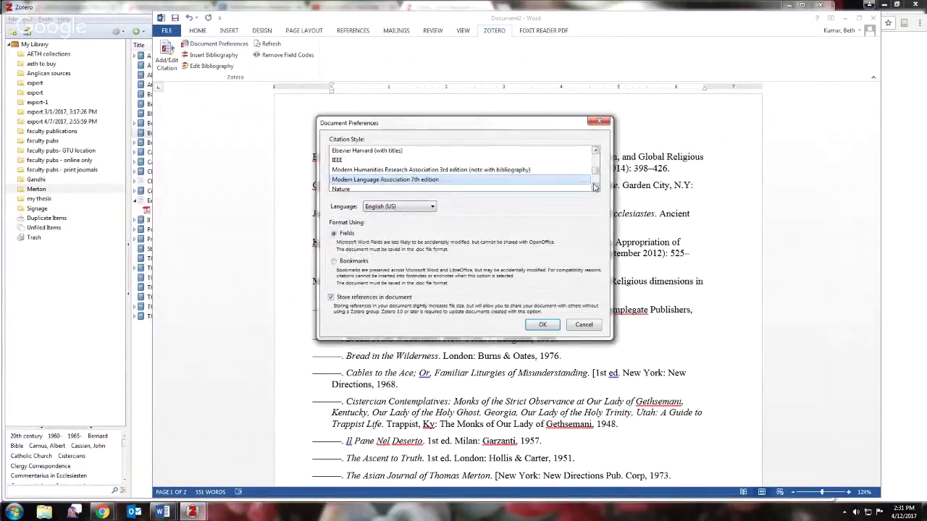
pyautogui.scroll(-2, 595, 187)
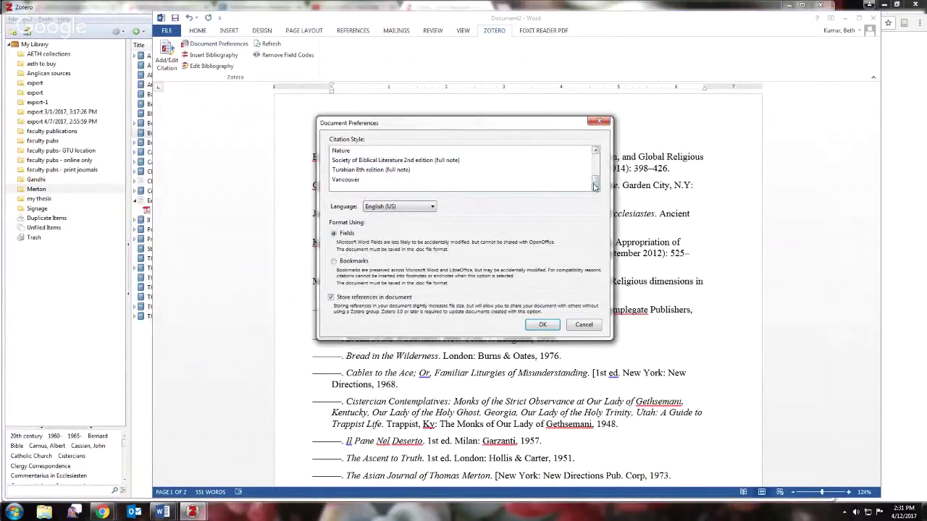
pyautogui.click(413, 160)
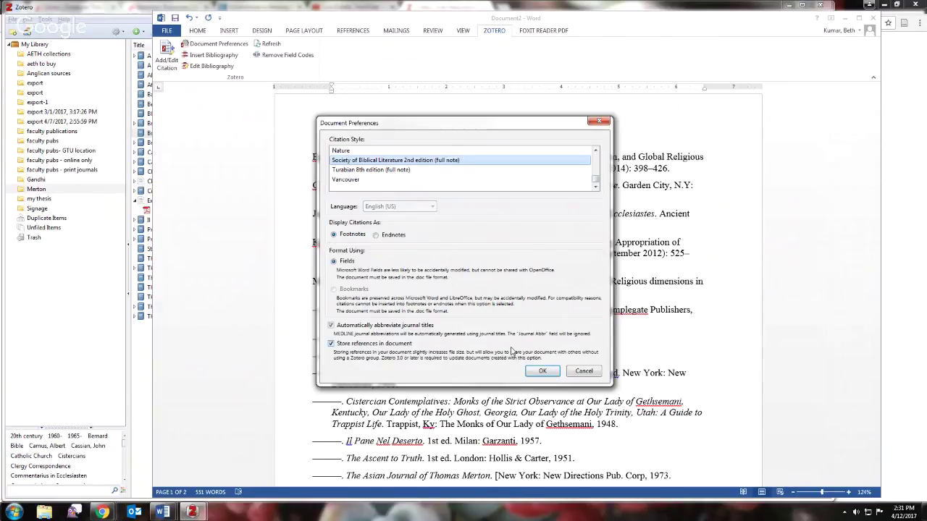
pyautogui.click(541, 372)
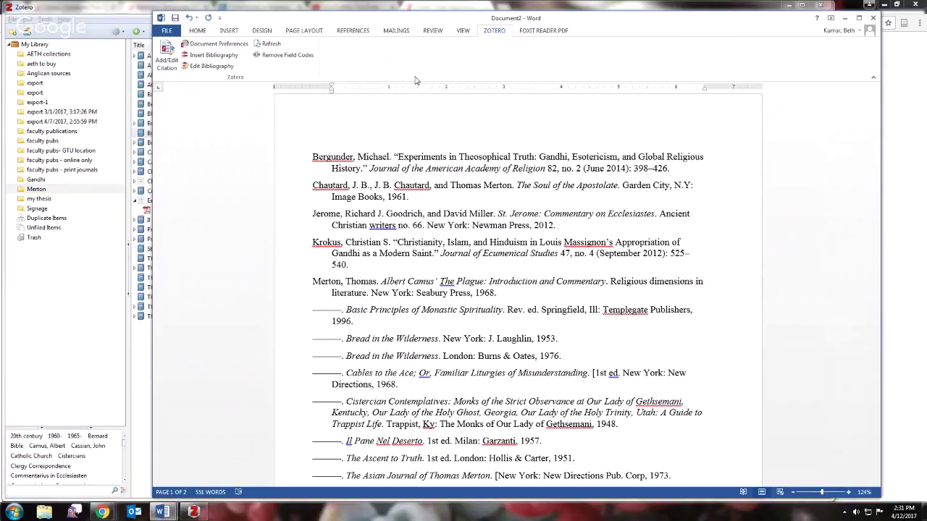
pyautogui.click(842, 19)
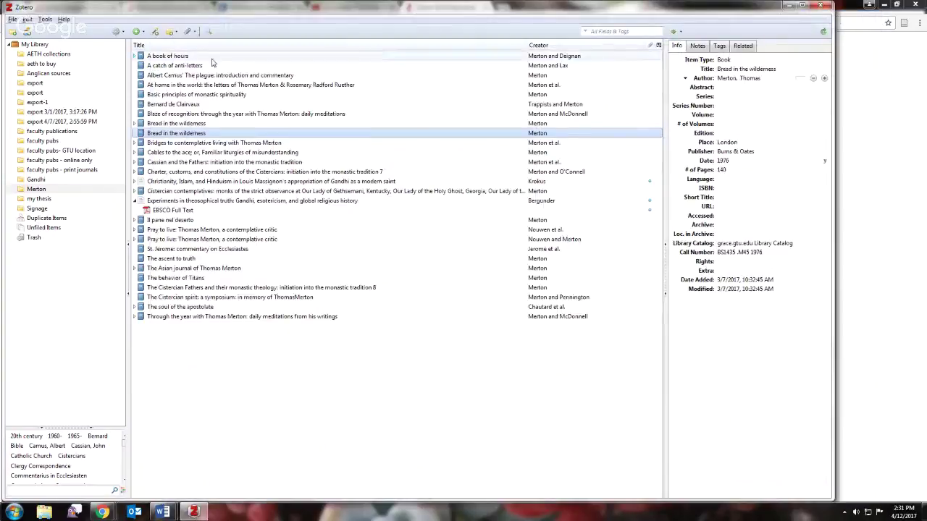
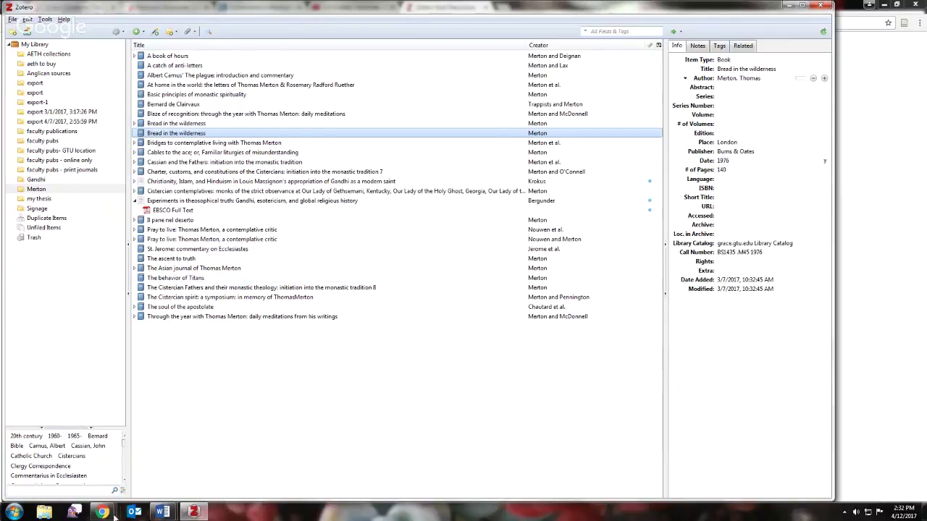
# - Go from the Zotero Style Repository back to the Zotero documentation start page
pyautogui.click(87, 479)
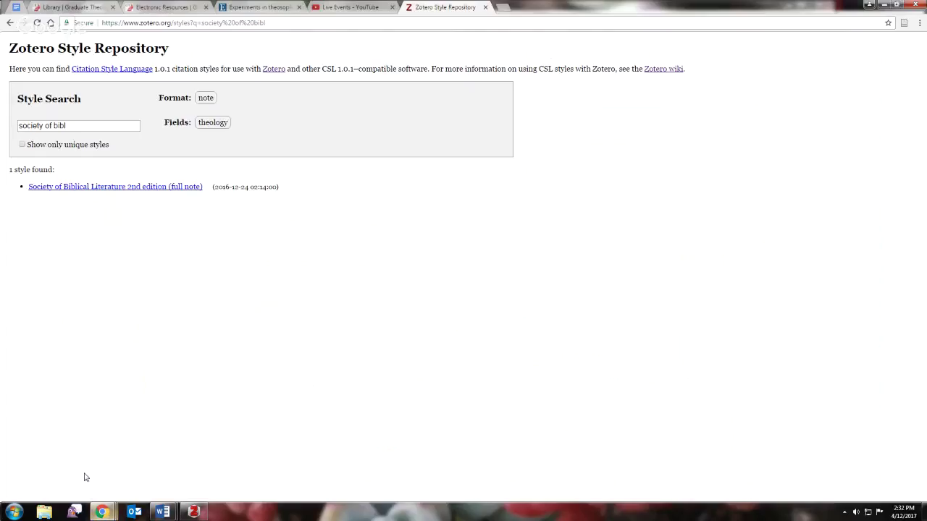
pyautogui.click(502, 7)
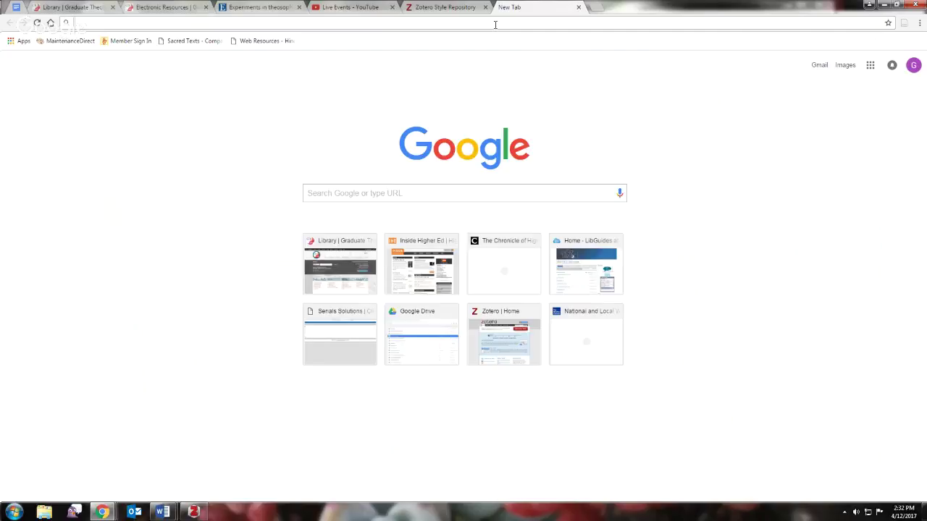
pyautogui.click(446, 8)
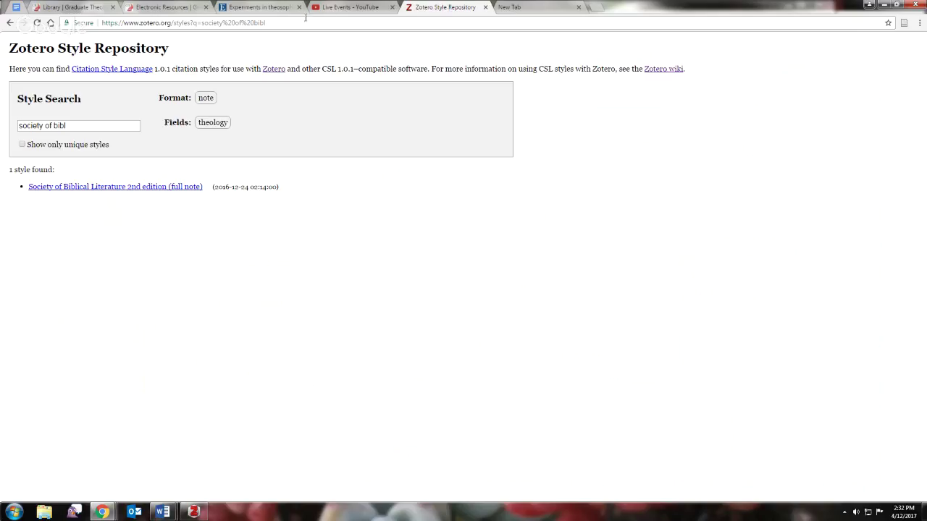
pyautogui.click(10, 24)
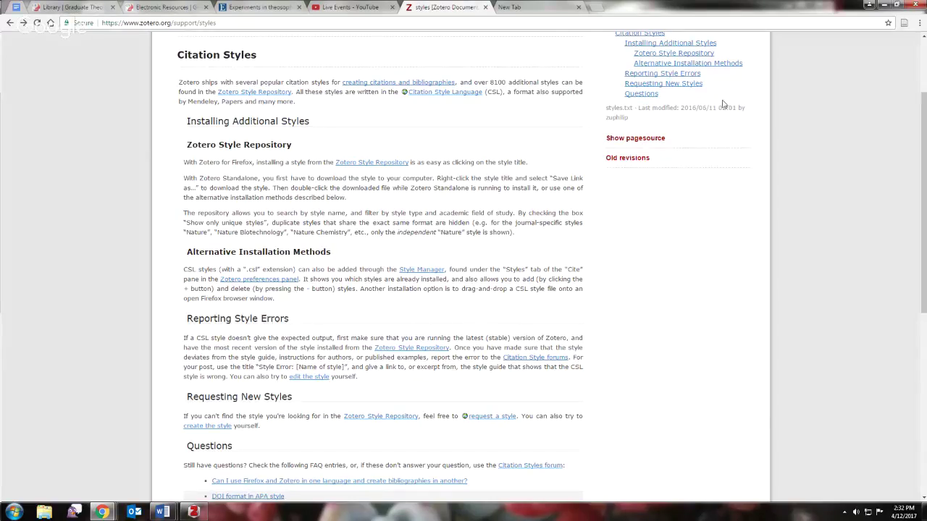
pyautogui.moveTo(923, 135); pyautogui.dragTo(923, 81)
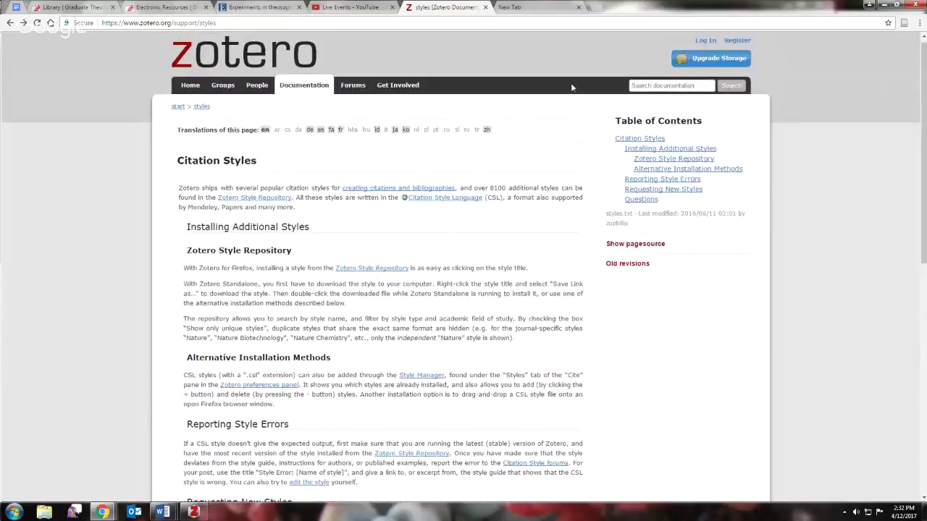
pyautogui.click(307, 86)
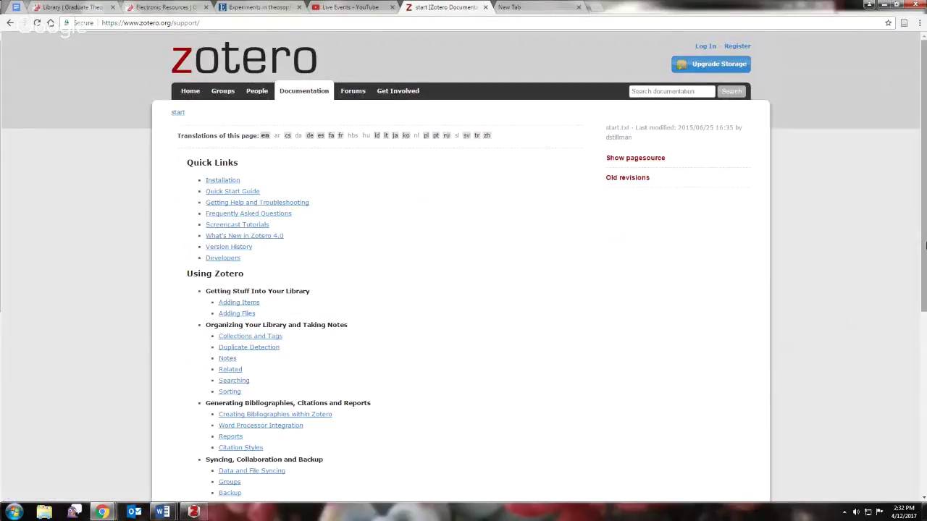
# - Search the Zotero documentation for 'anystyle'
pyautogui.moveTo(924, 176); pyautogui.dragTo(924, 327)
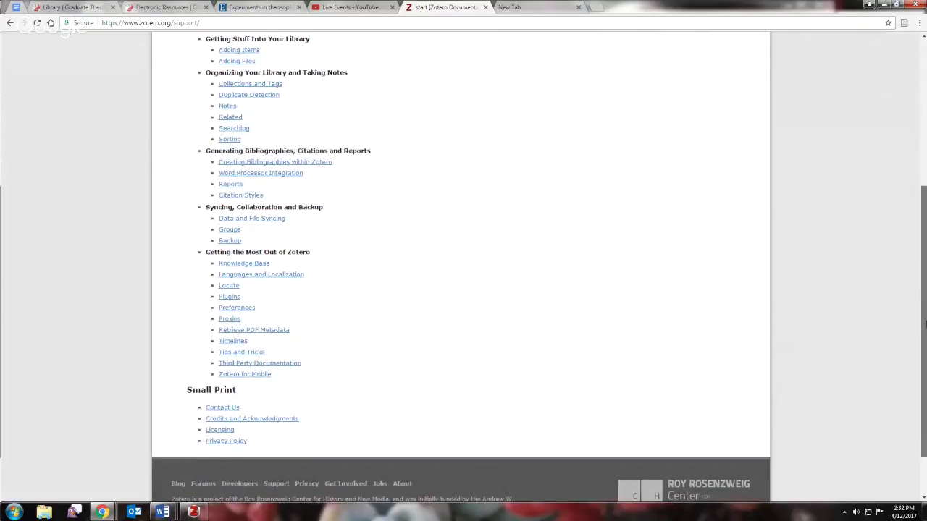
pyautogui.scroll(3, 925, 325)
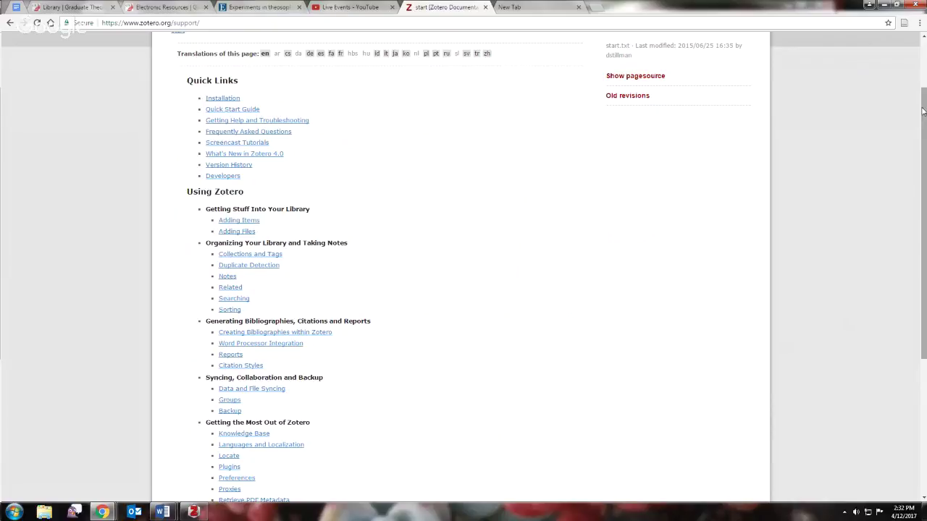
pyautogui.scroll(2, 922, 110)
pyautogui.click(655, 92)
pyautogui.write('anystyle')
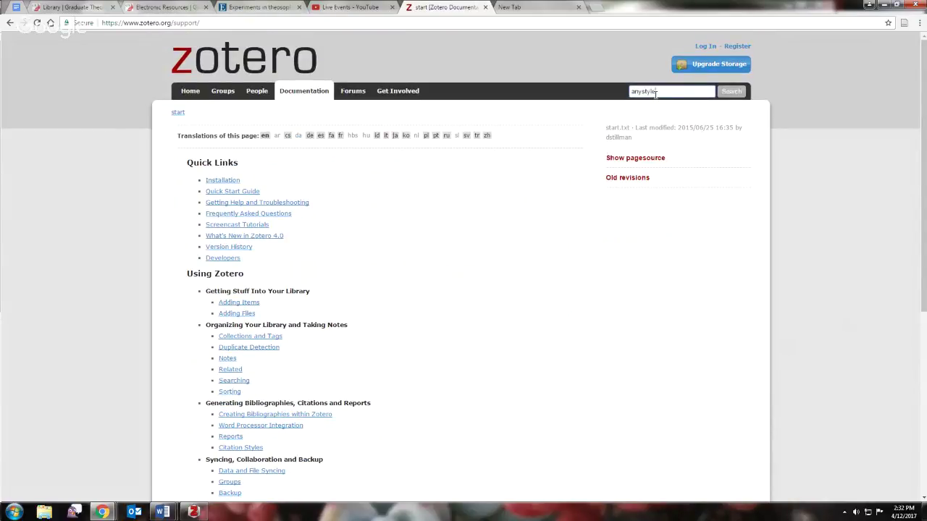
pyautogui.press('Return')
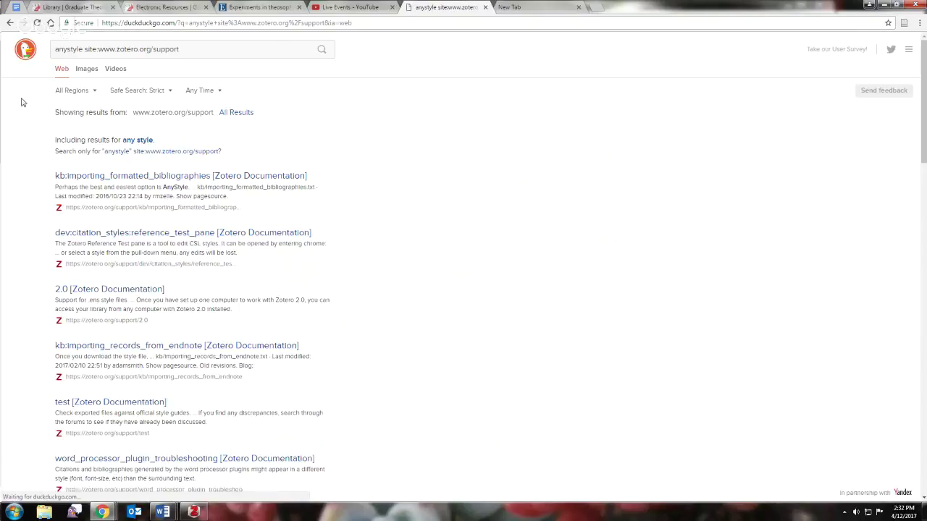
# - Open the importing formatted bibliographies article and follow its AnyStyle link to anystyle.io
pyautogui.click(104, 176)
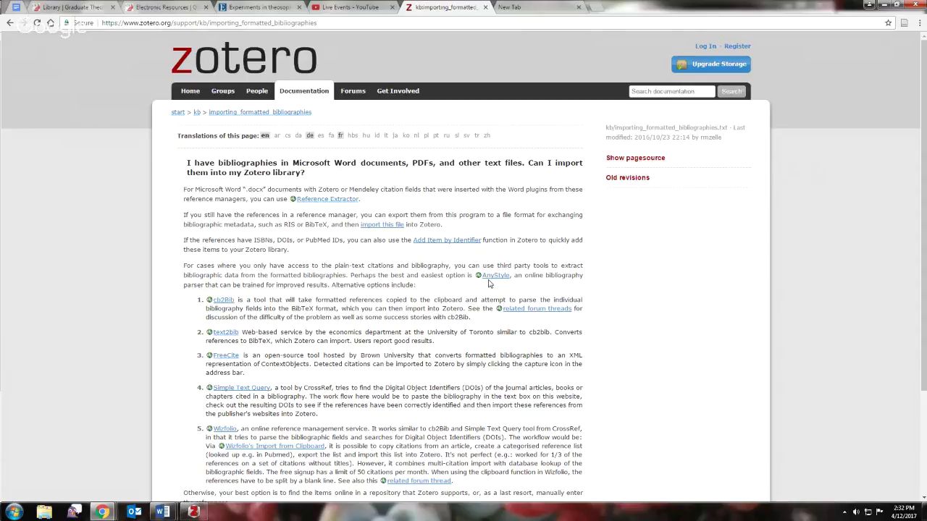
pyautogui.click(490, 277)
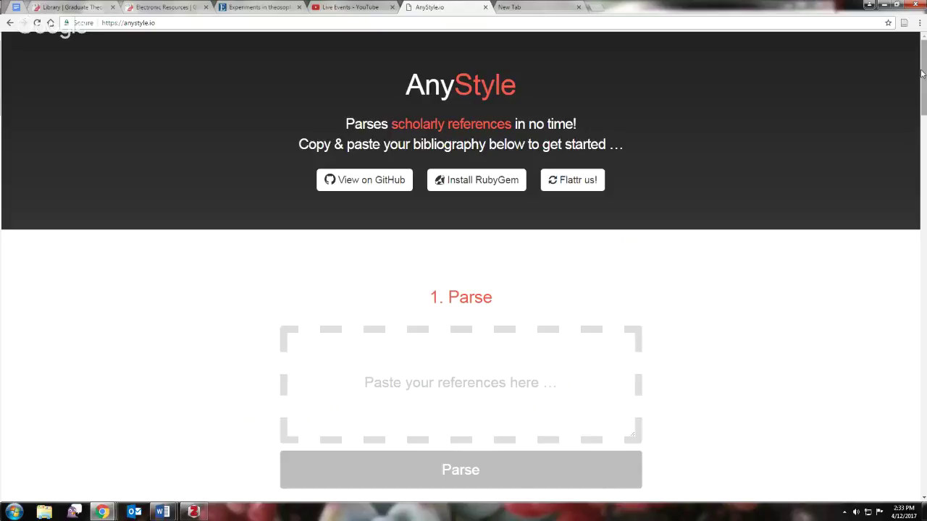
pyautogui.click(193, 512)
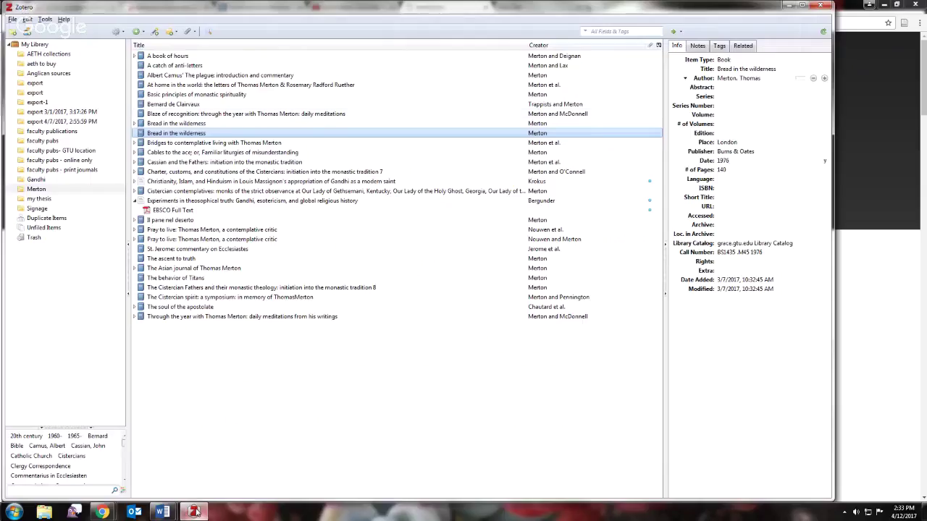
# - Select the Gandhi article and Albert Camus commentary entries in Word's Document2, then return to AnyStyle
pyautogui.click(717, 79)
pyautogui.press('Escape')
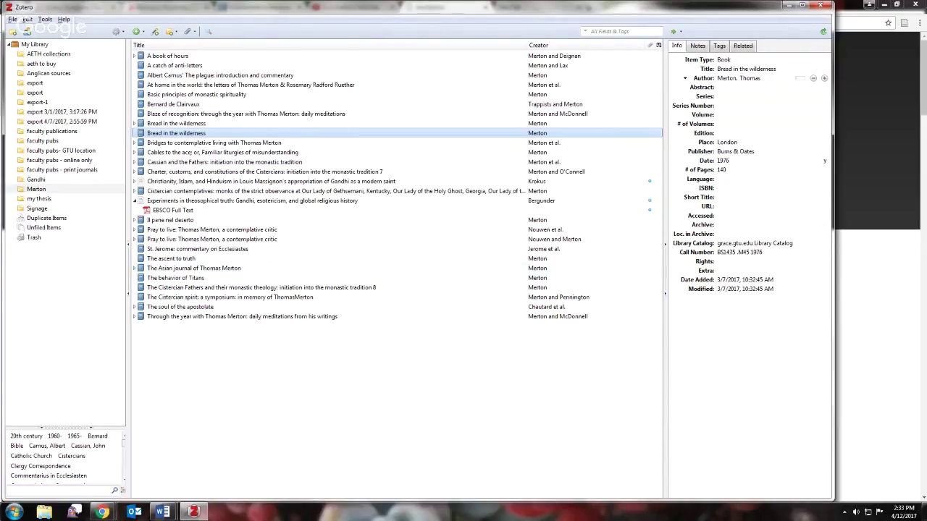
pyautogui.moveTo(164, 512)
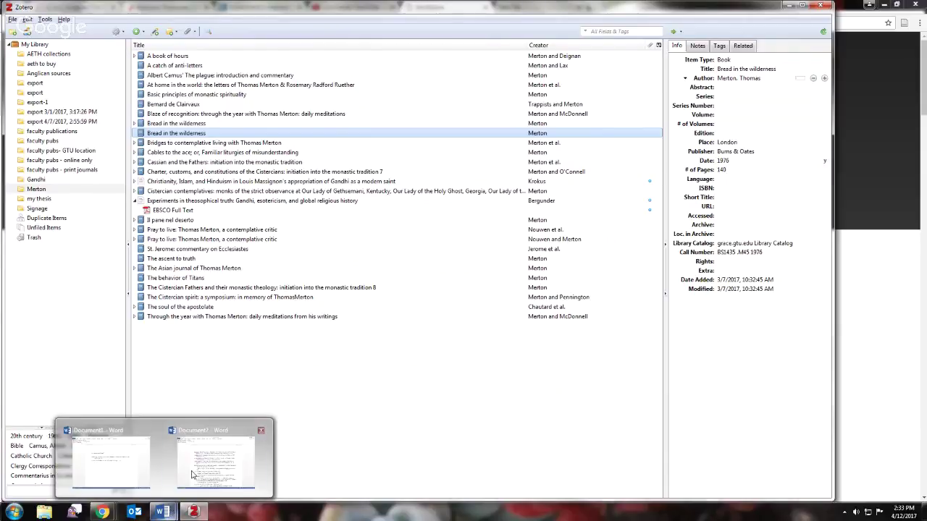
pyautogui.click(186, 469)
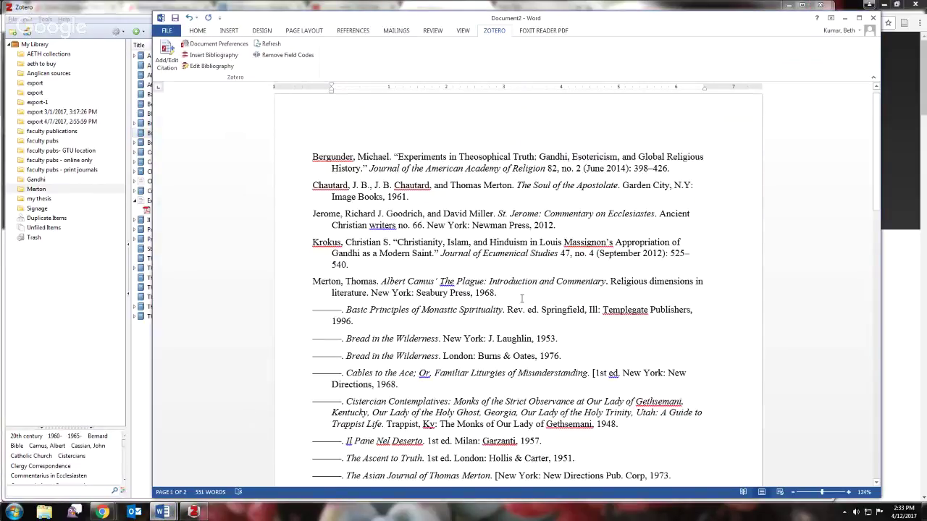
pyautogui.moveTo(497, 293); pyautogui.dragTo(299, 244)
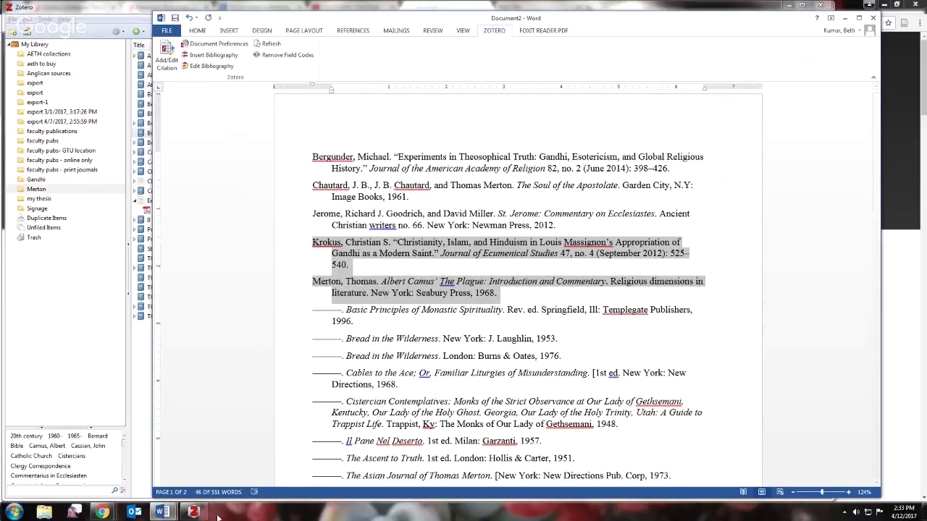
pyautogui.moveTo(101, 511)
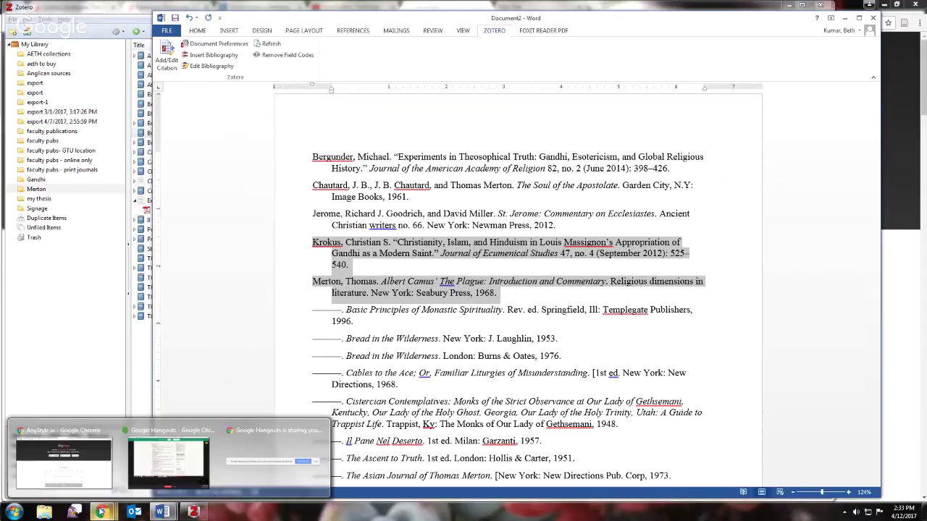
pyautogui.click(74, 469)
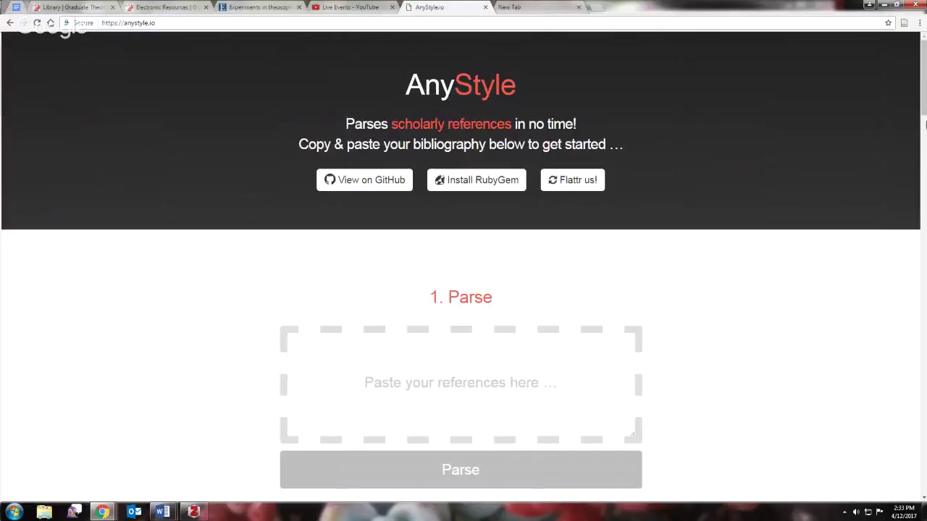
# - Paste the two references into AnyStyle and parse them
pyautogui.scroll(-3, 521, 141)
pyautogui.scroll(1, 521, 141)
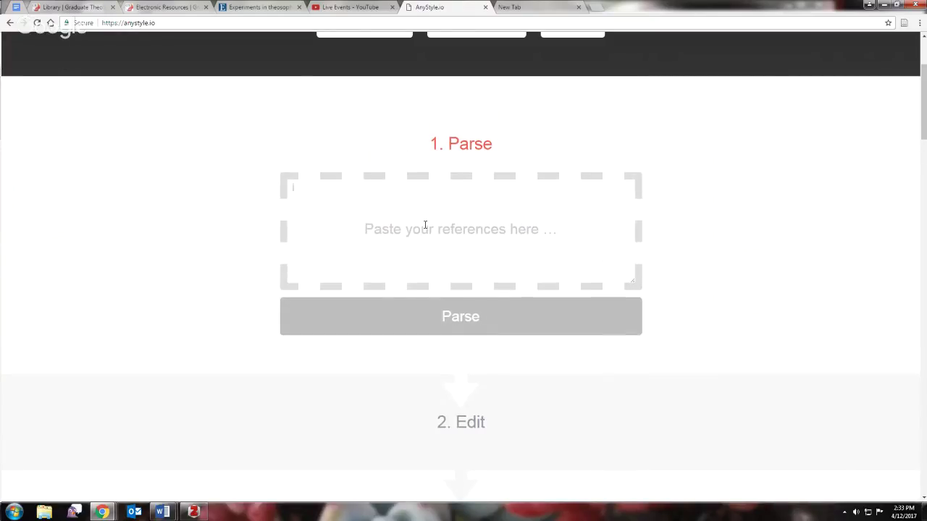
pyautogui.write('Krokus, Christian S. "Christianity, Islam, and Hinduism in Louis Massignon’s Appropriation of Gandhi as a Modern Saint." Journal of Ecumenical Studies 47, no. 4 (September 2012): 525–540 Merton, Thomas. Albert Camus’ The Plague: Introduction and Commentary. Religious dimensions in literature. New York: Seabury Press, 1968.')
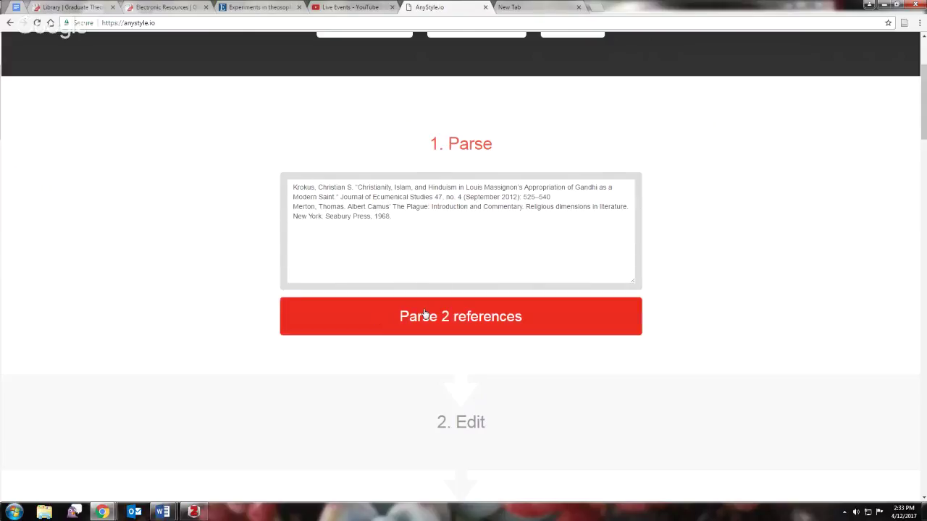
pyautogui.click(463, 318)
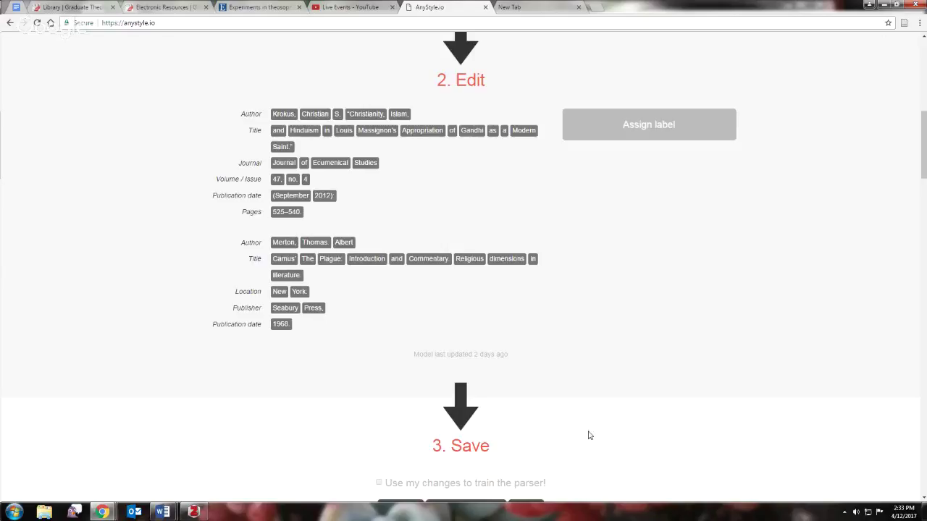
# - Save the parsed references as BibTeX and open the downloaded export.bib
pyautogui.moveTo(923, 121); pyautogui.dragTo(924, 165)
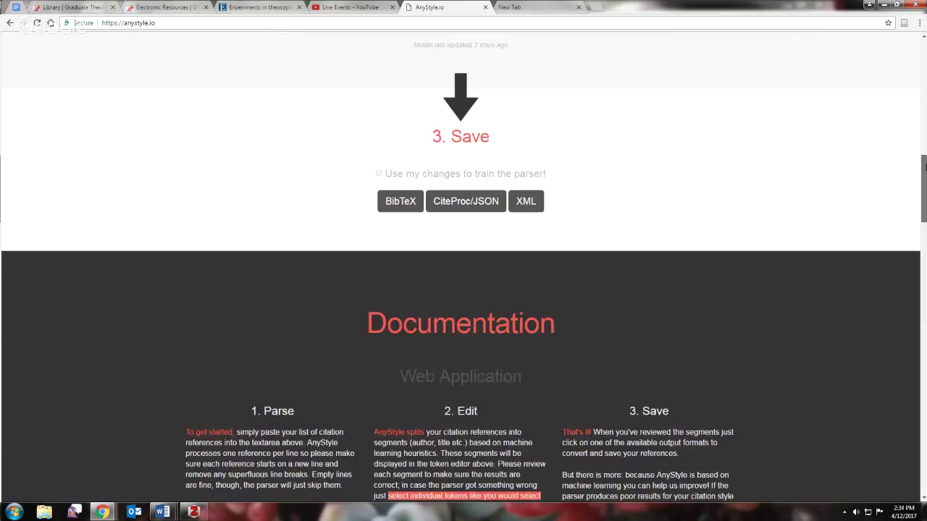
pyautogui.click(395, 202)
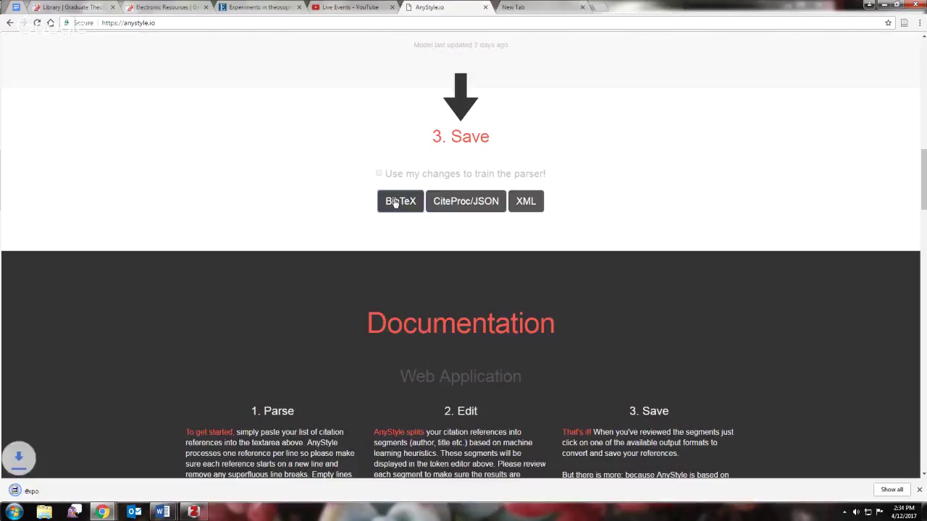
pyautogui.click(34, 491)
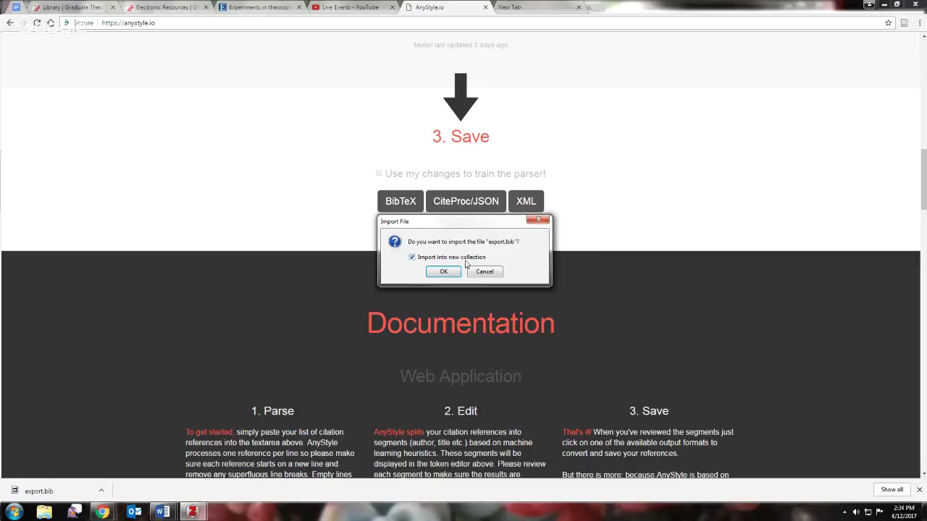
# - Import export.bib into a new collection and view the imported Camus book and Gandhi article
pyautogui.click(444, 272)
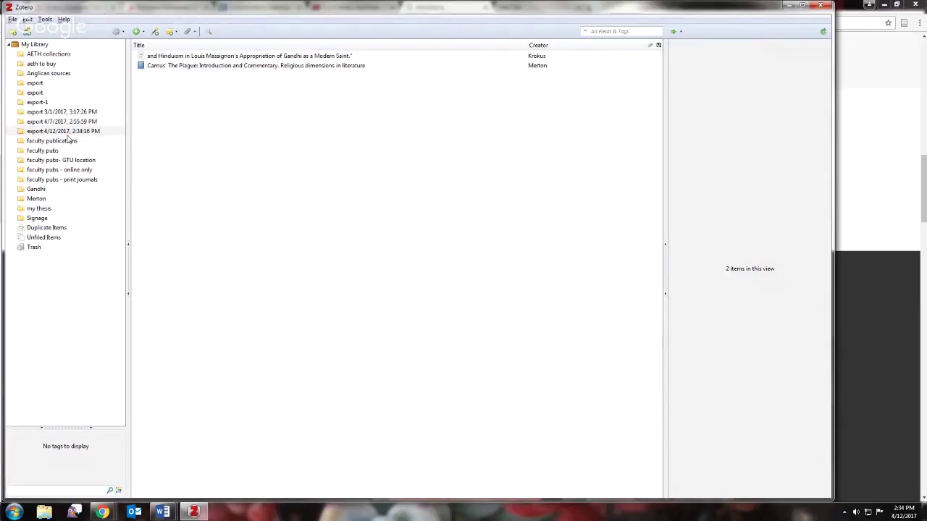
pyautogui.click(168, 66)
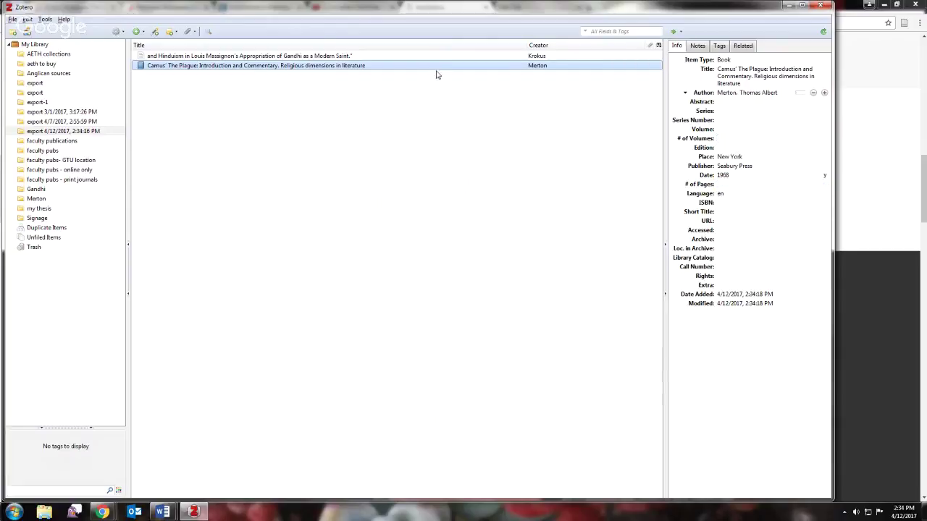
pyautogui.click(318, 57)
# - Move 'Christianity' from the Gandhi article's author first name to the start of its title
pyautogui.click(739, 75)
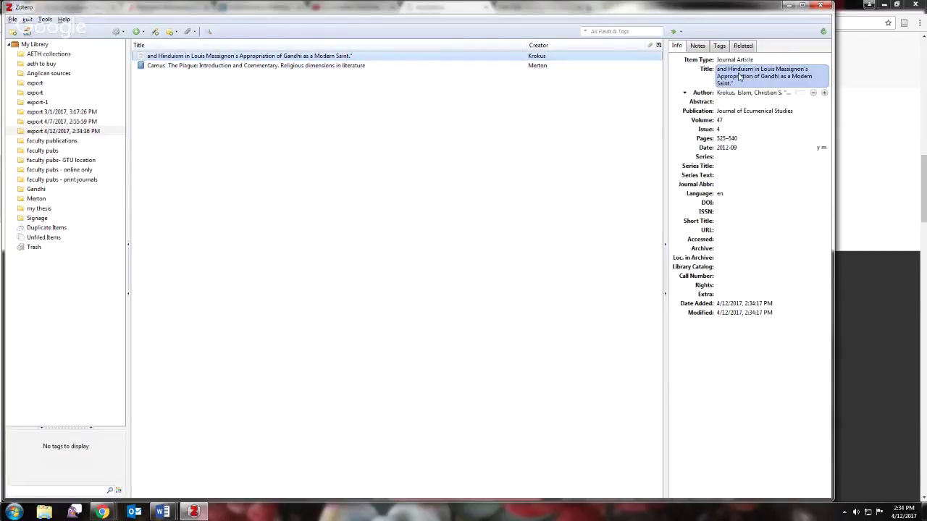
pyautogui.click(742, 94)
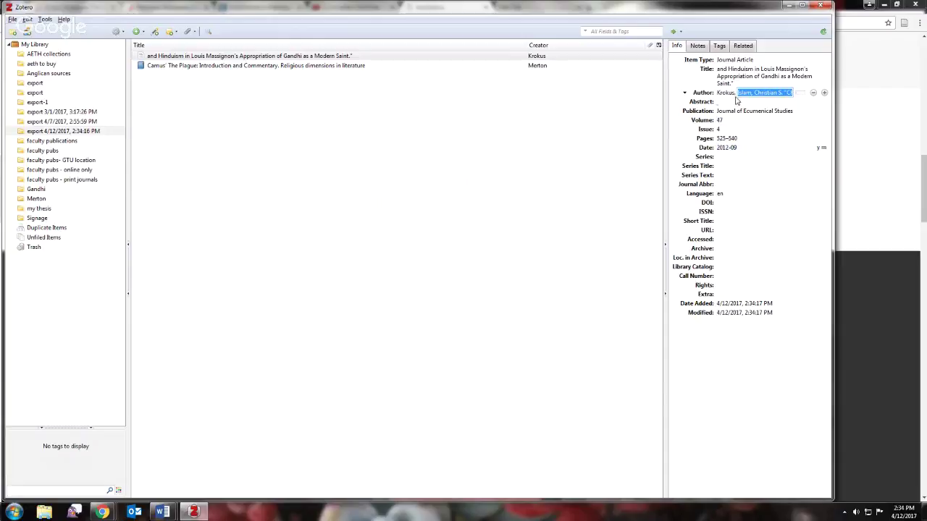
pyautogui.click(788, 93)
pyautogui.write('Christianit')
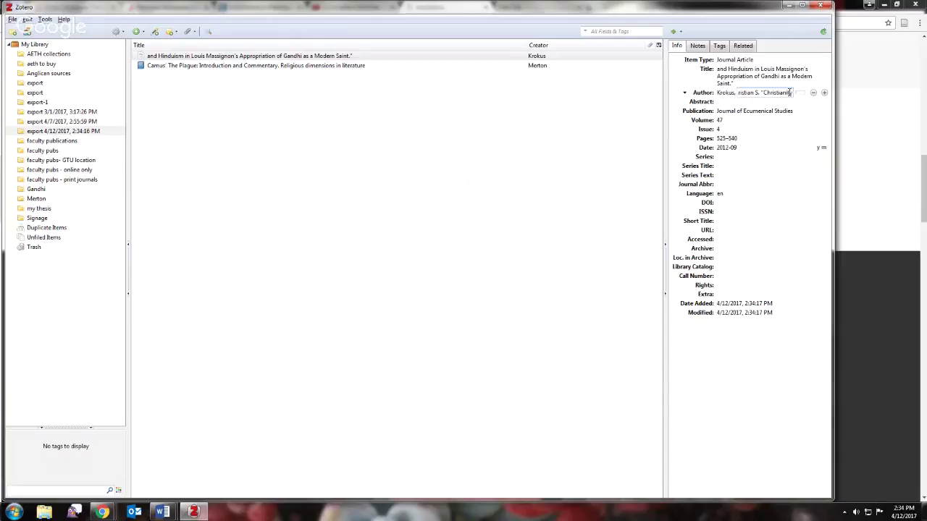
pyautogui.write('y')
pyautogui.moveTo(763, 92); pyautogui.dragTo(802, 94)
pyautogui.moveTo(760, 92); pyautogui.dragTo(799, 94)
pyautogui.hotkey('ctrl', 'x')
pyautogui.click(719, 75)
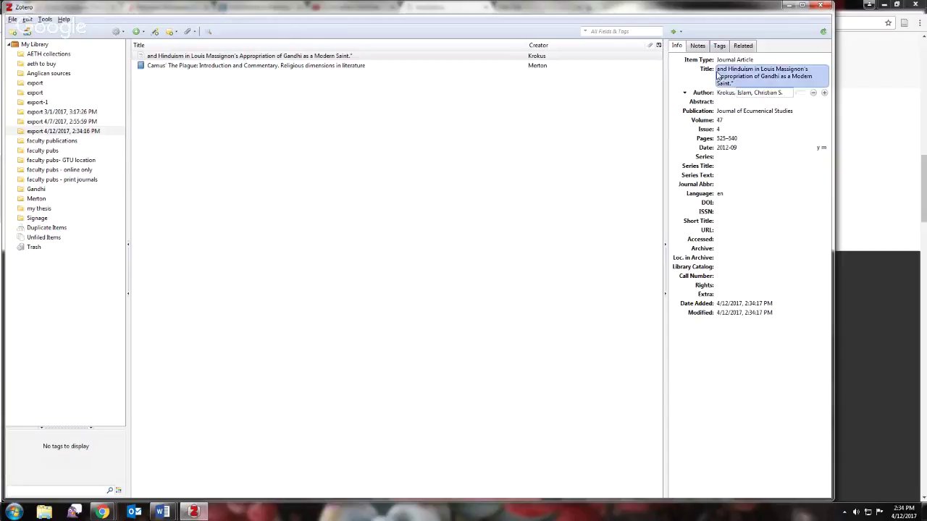
pyautogui.click(716, 69)
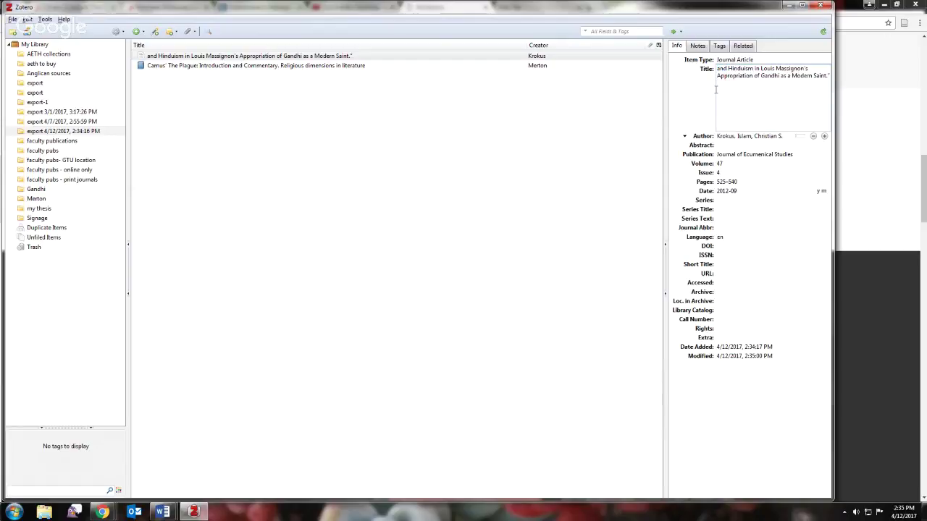
pyautogui.hotkey('ctrl', 'v')
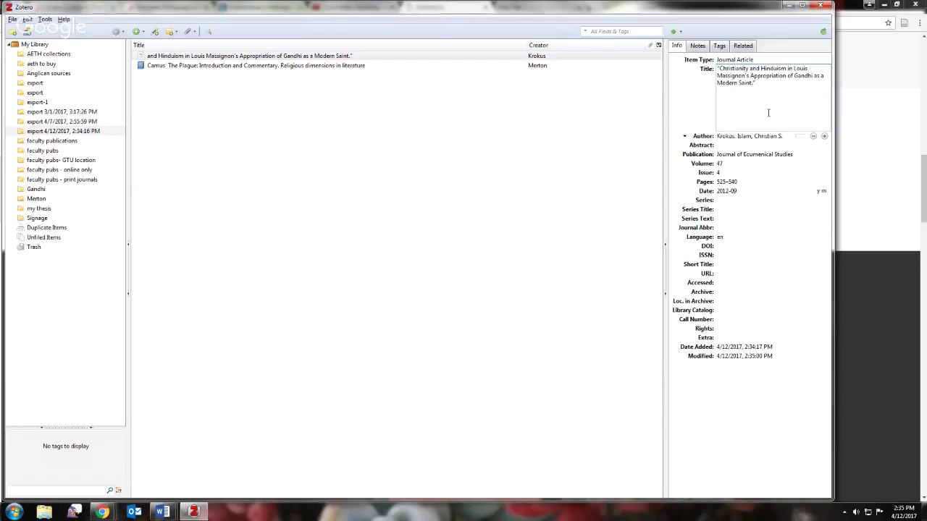
pyautogui.click(580, 181)
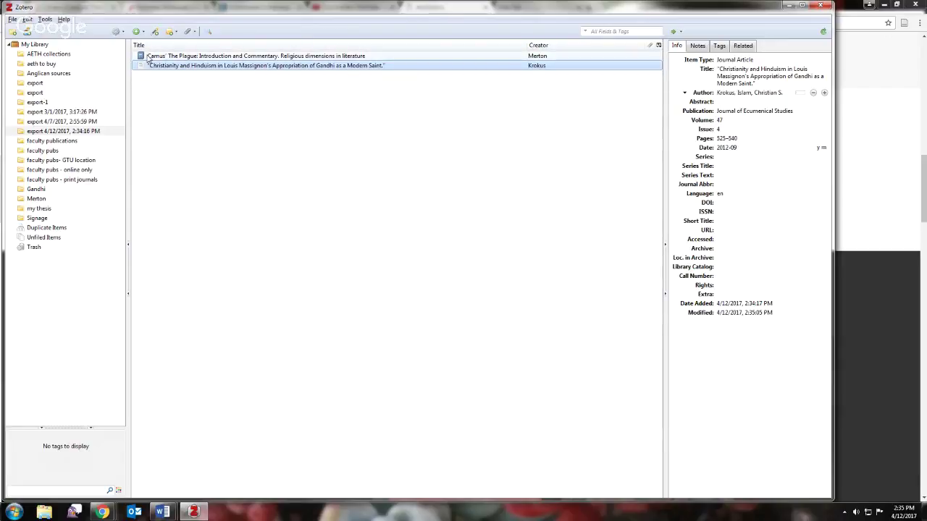
# - Review the Camus book's title, author and date fields, leaving them unchanged
pyautogui.click(186, 57)
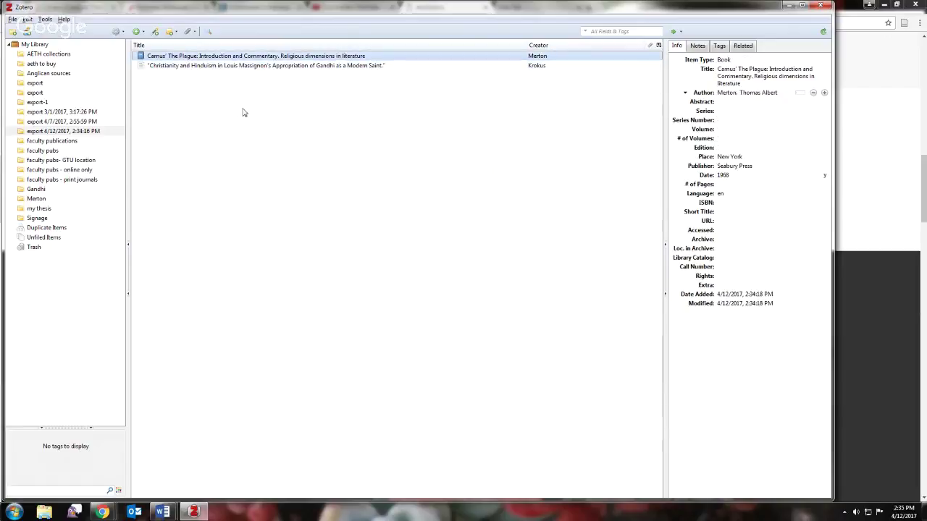
pyautogui.click(731, 77)
pyautogui.press('Tab')
pyautogui.hotkey('shift', 'Tab')
pyautogui.hotkey('shift', 'Tab')
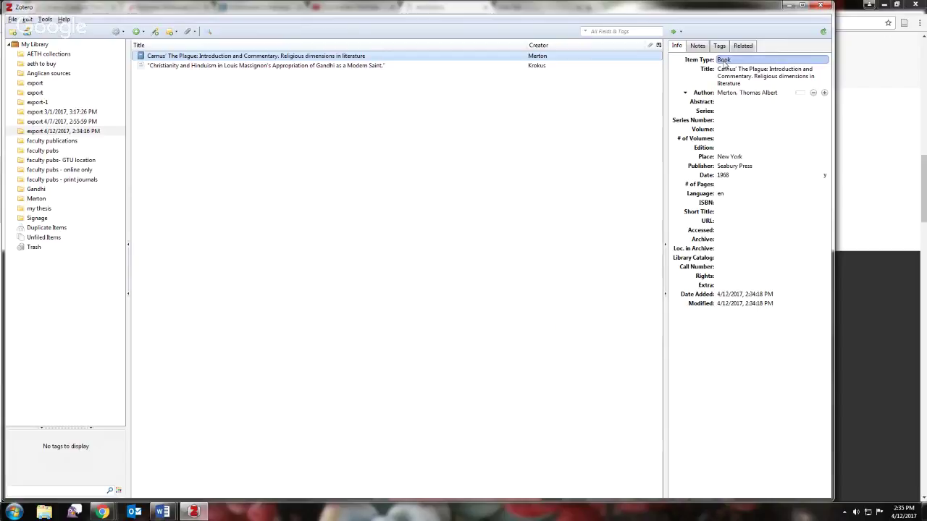
pyautogui.click(729, 83)
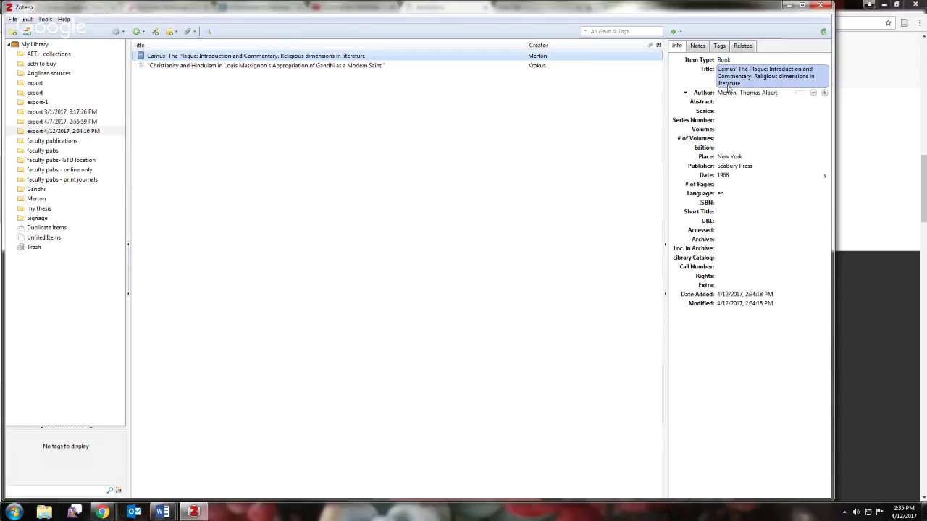
pyautogui.click(727, 92)
pyautogui.click(724, 156)
pyautogui.click(720, 166)
pyautogui.click(721, 175)
pyautogui.press('Return')
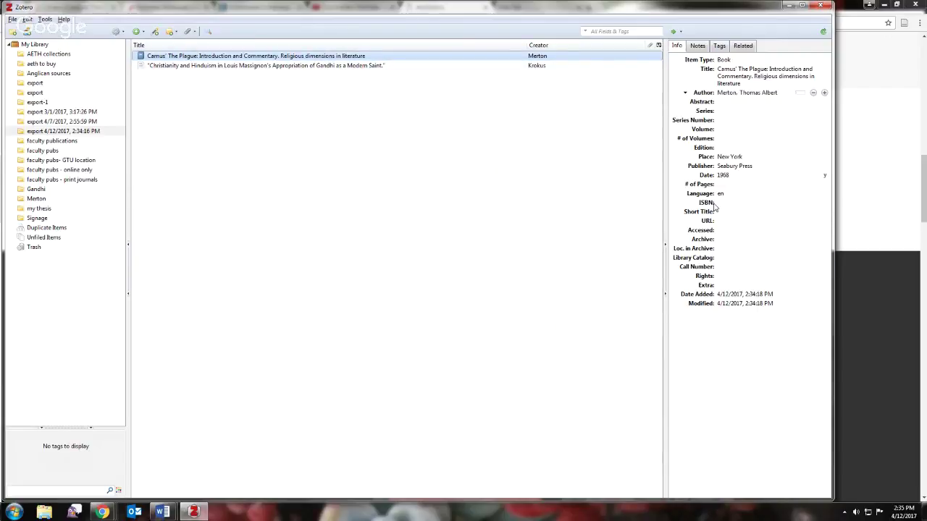
pyautogui.click(733, 80)
pyautogui.press('Tab')
pyautogui.press('Return')
# - Open the Gandhi collection, then the 29-item 'faculty pubs- GTU location' collection
pyautogui.click(38, 189)
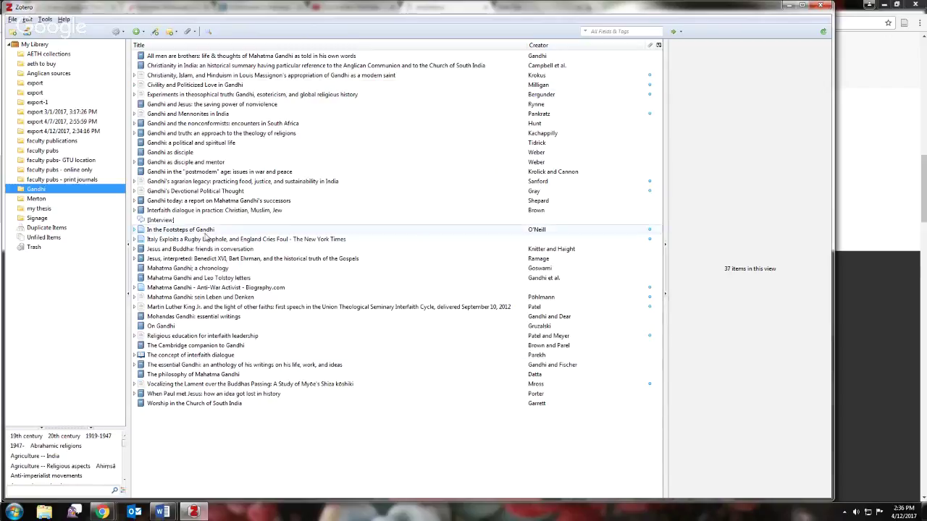
pyautogui.click(44, 161)
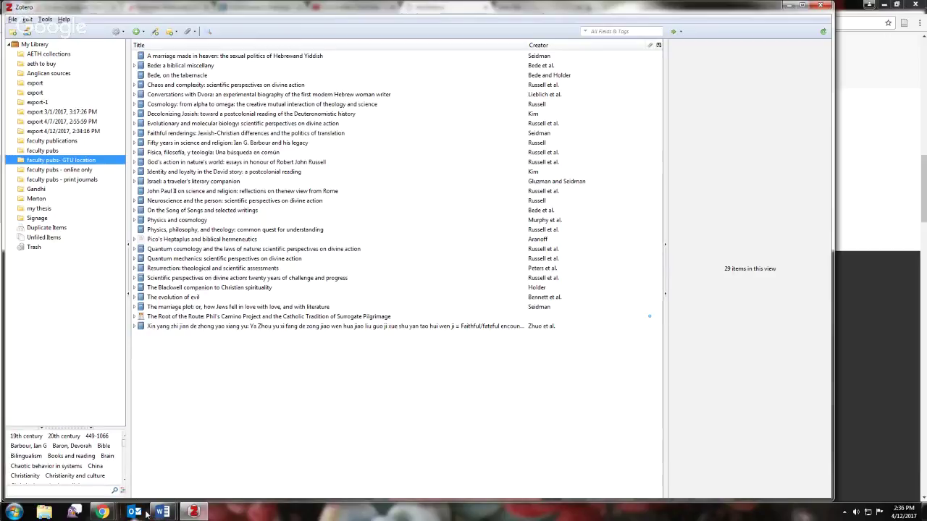
# - Return to Chrome's Electronic Resources tab, then open the FAQ Zotero April 2017 Google Doc
pyautogui.moveTo(102, 511)
pyautogui.click(65, 457)
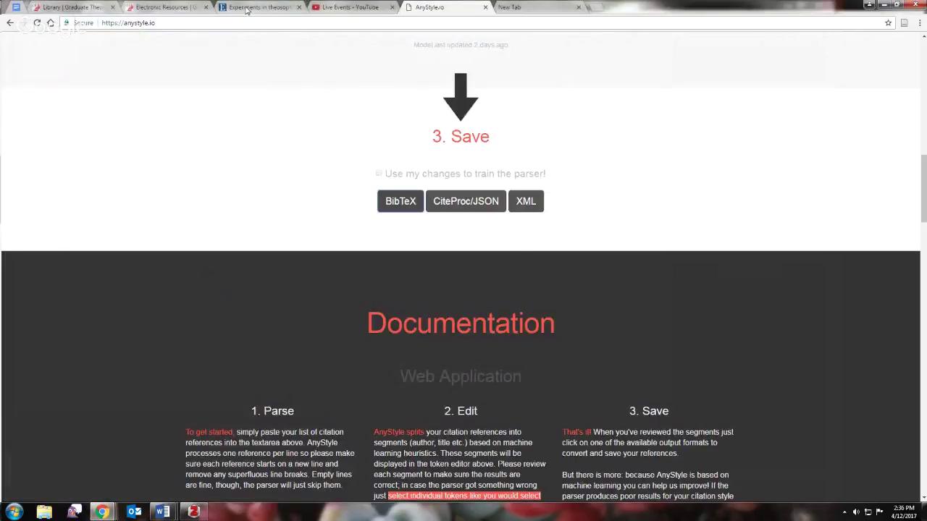
pyautogui.click(155, 7)
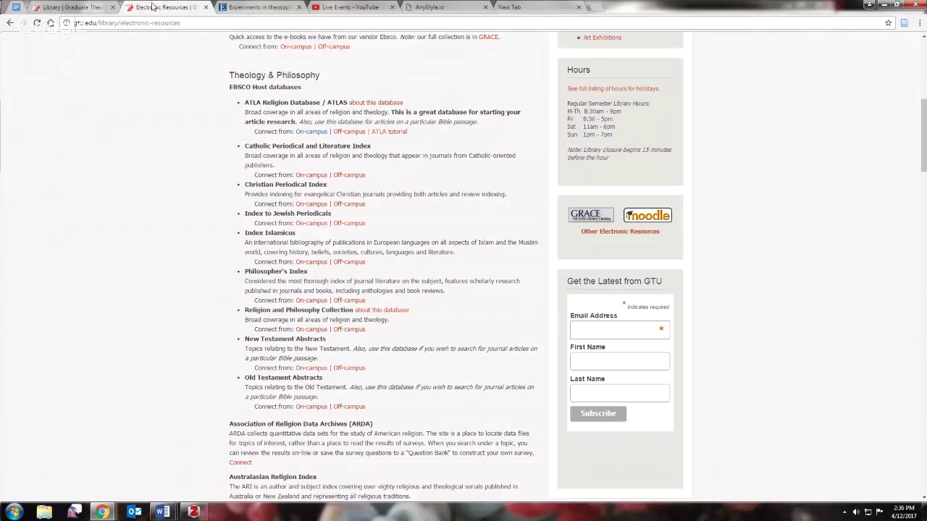
pyautogui.click(193, 512)
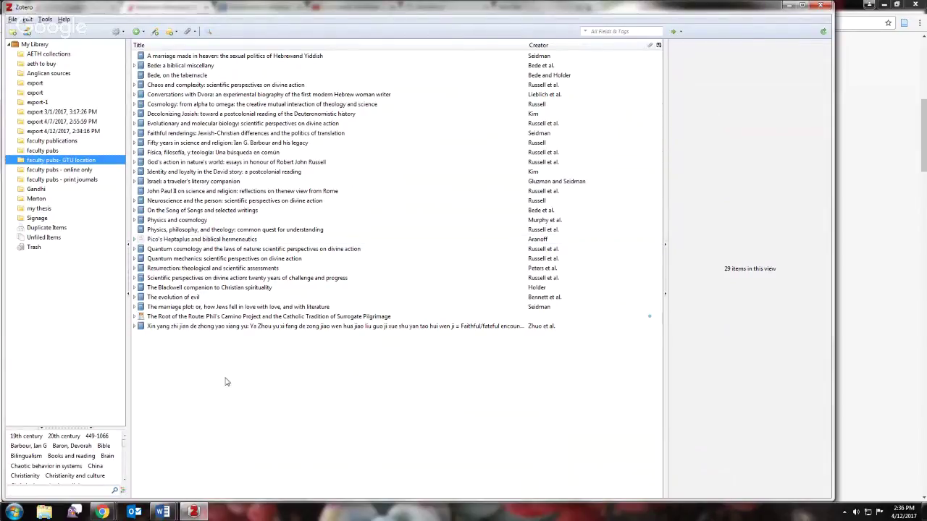
pyautogui.moveTo(163, 513)
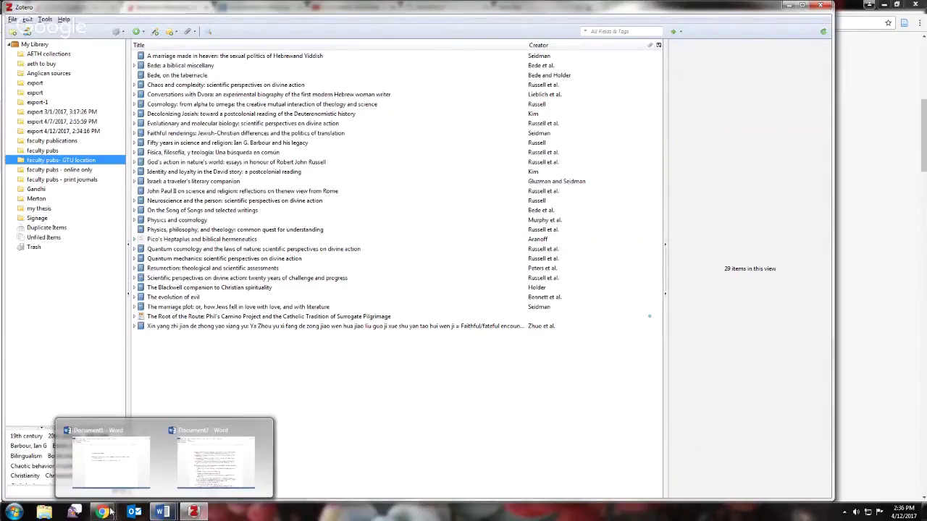
pyautogui.moveTo(108, 506)
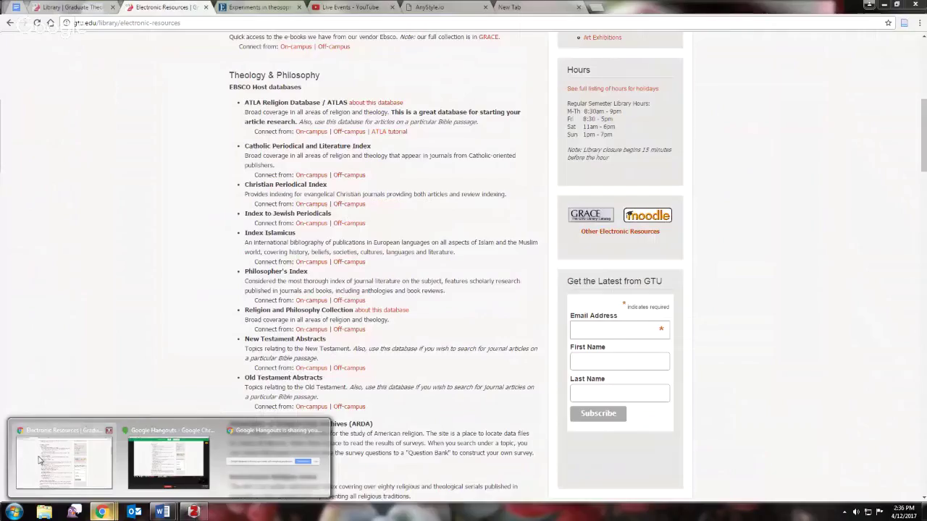
pyautogui.click(40, 459)
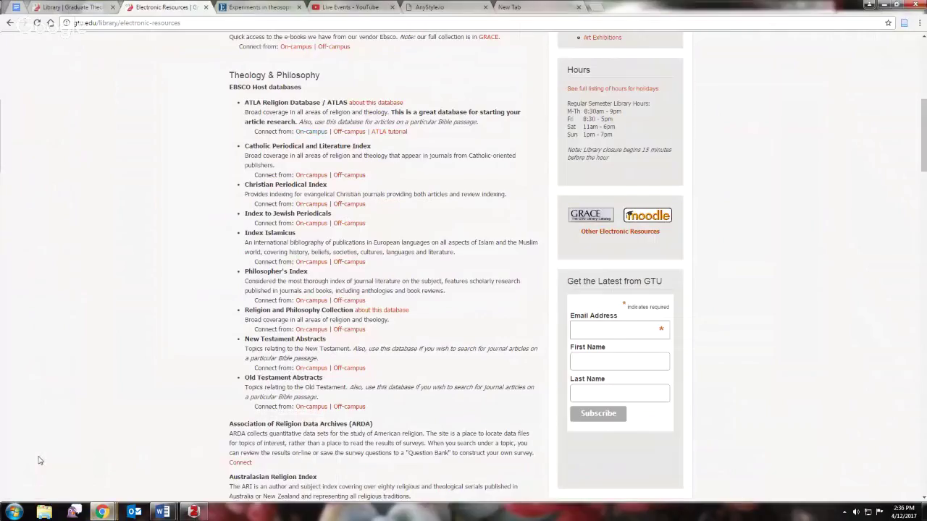
pyautogui.click(16, 7)
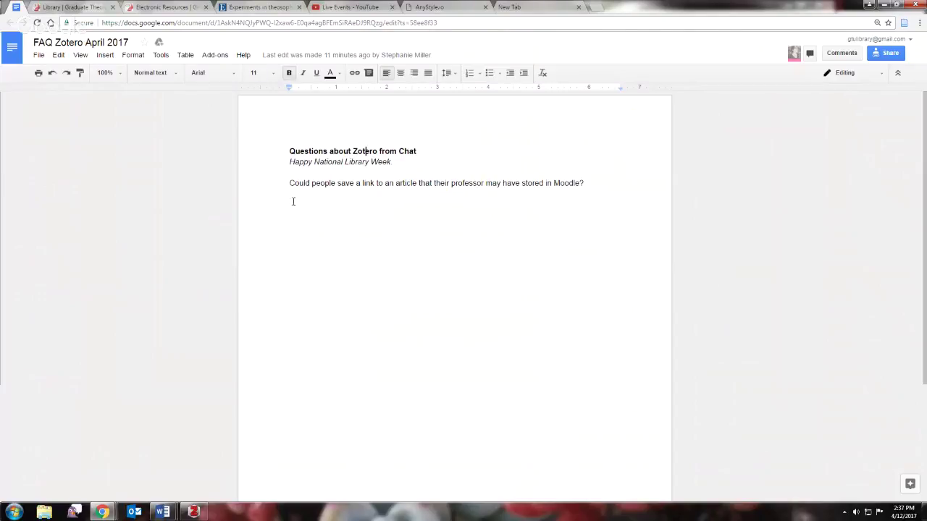
# - Switch between the FAQ Google Doc and Zotero's 'faculty pubs - GTU location' collection
pyautogui.moveTo(162, 511)
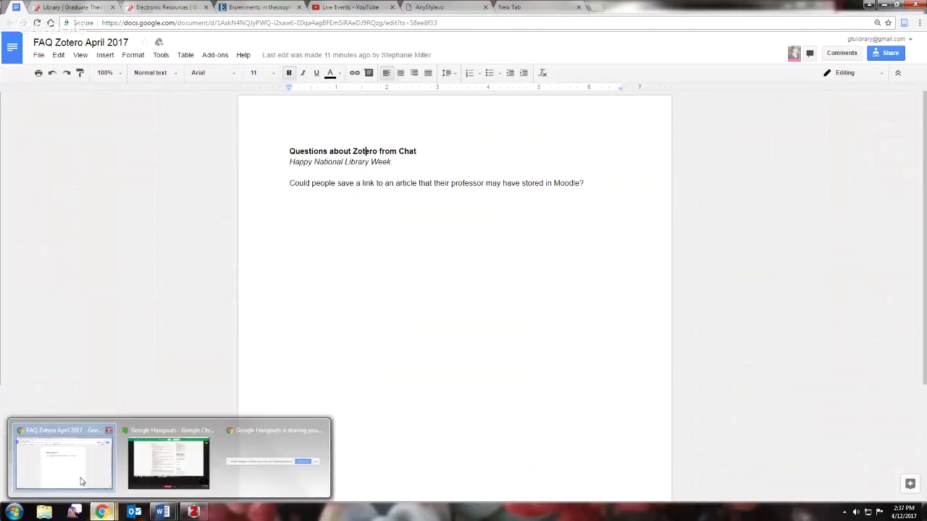
pyautogui.click(81, 482)
pyautogui.moveTo(98, 510)
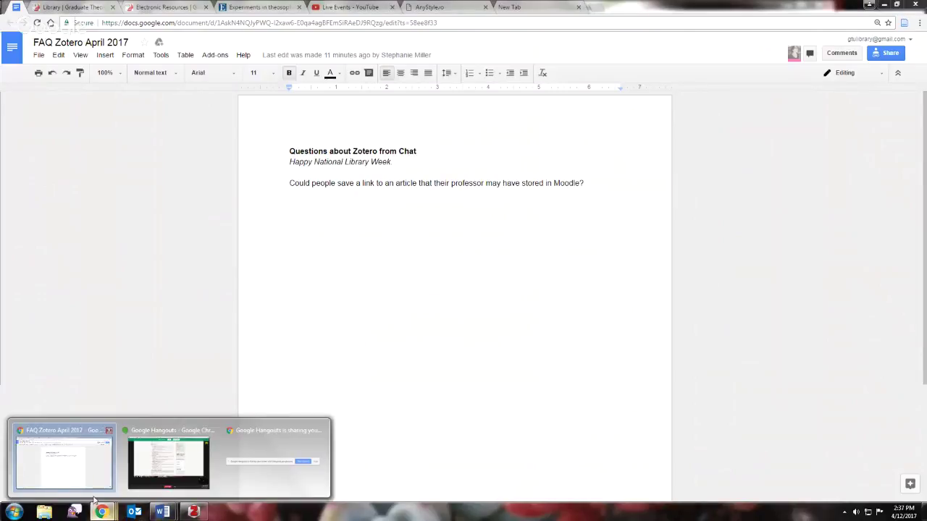
pyautogui.click(193, 512)
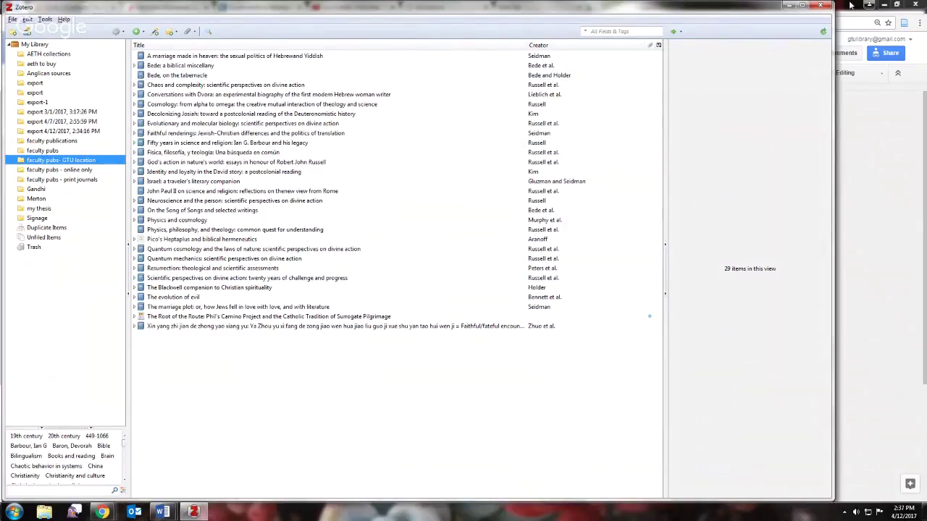
pyautogui.click(892, 38)
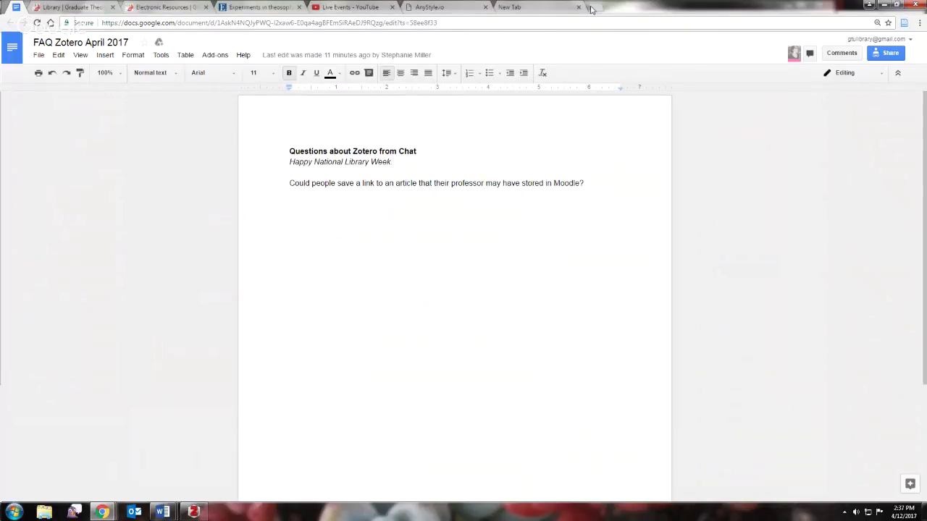
# - Open Inside Higher Ed in the new tab, view its student-loan servicers article, and return to the homepage
pyautogui.click(537, 8)
pyautogui.click(426, 271)
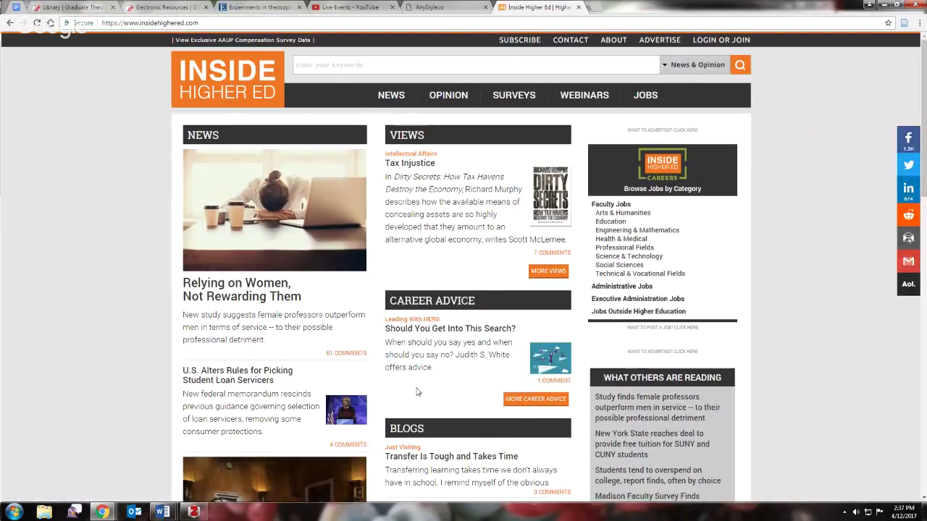
pyautogui.click(233, 377)
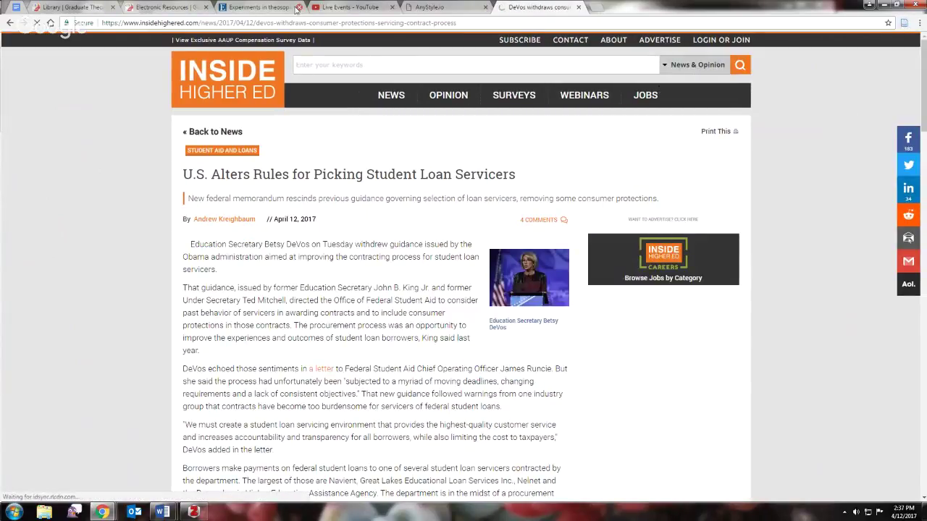
pyautogui.click(9, 23)
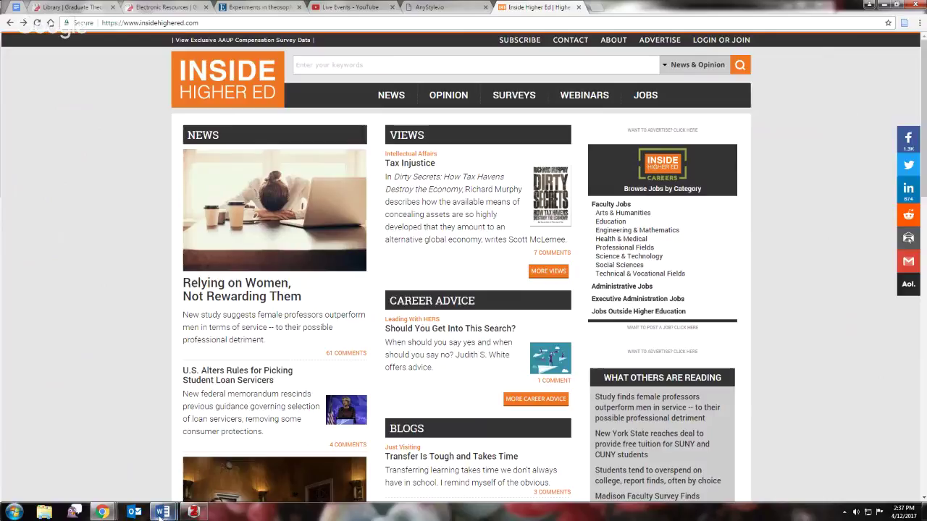
pyautogui.click(193, 511)
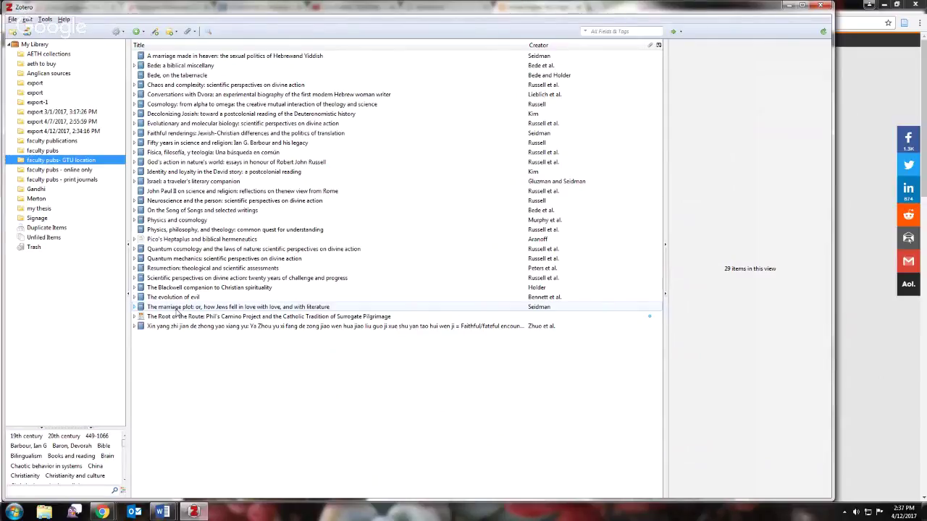
pyautogui.moveTo(112, 513)
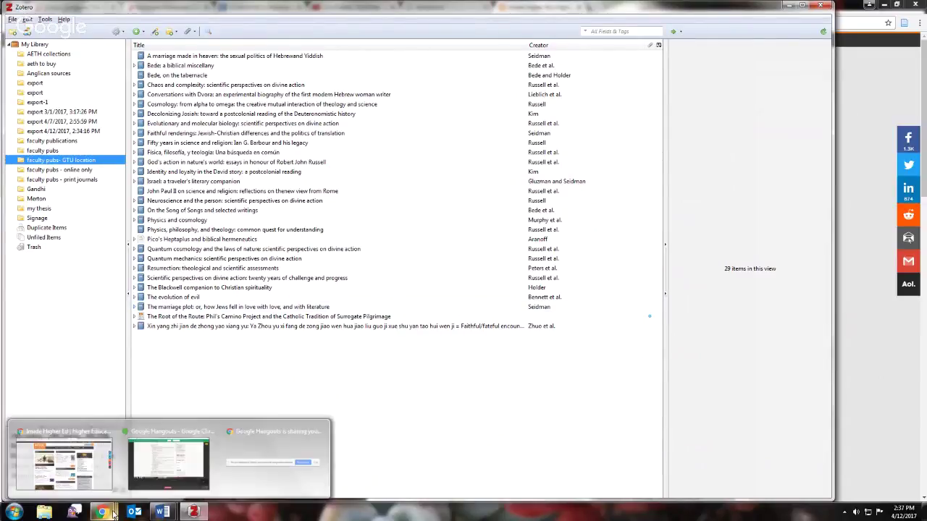
pyautogui.click(93, 464)
# - Read the FAQ's new question about adding an interview, then bring Zotero forward
pyautogui.click(18, 9)
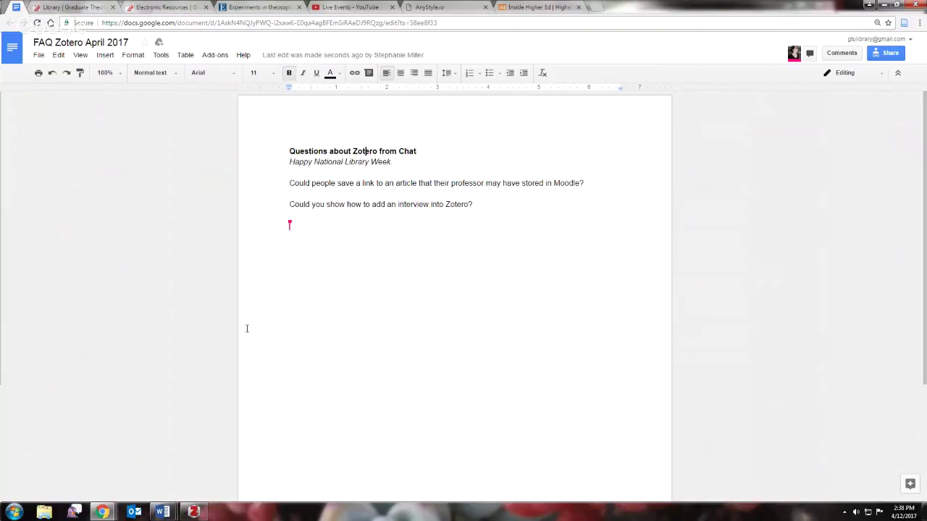
pyautogui.click(194, 512)
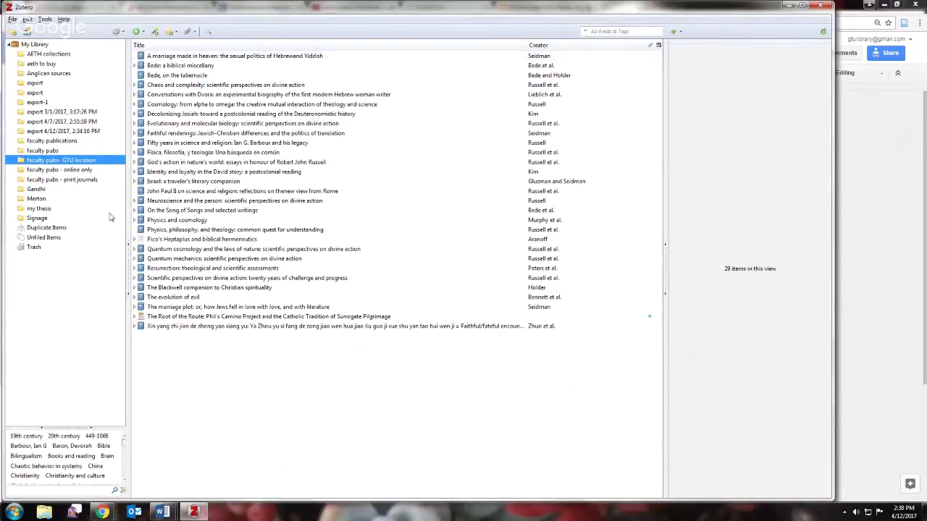
# - Create a new Interview item in the my thesis collection
pyautogui.click(39, 209)
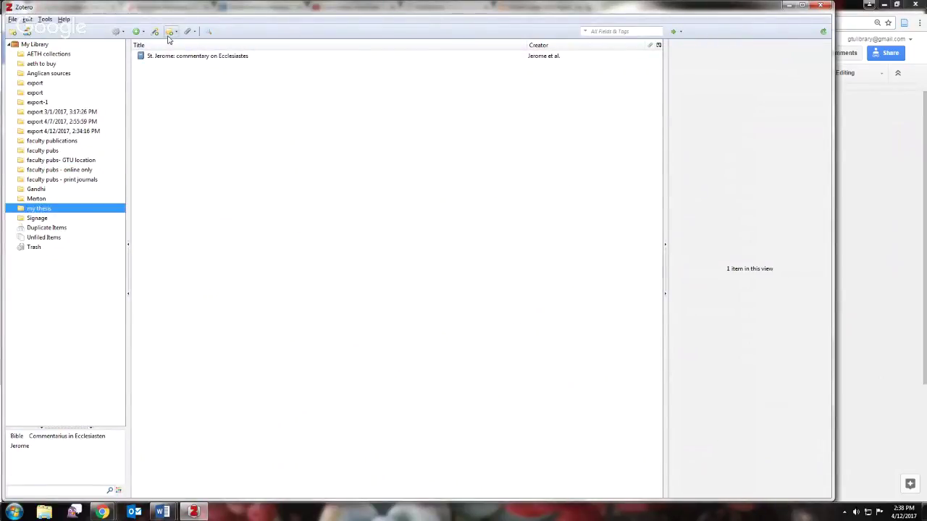
pyautogui.click(137, 32)
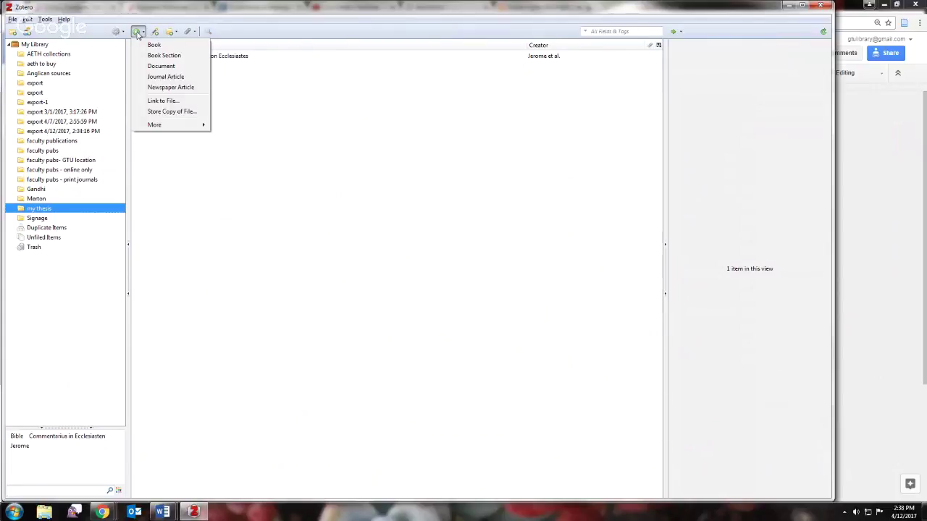
pyautogui.press('Escape')
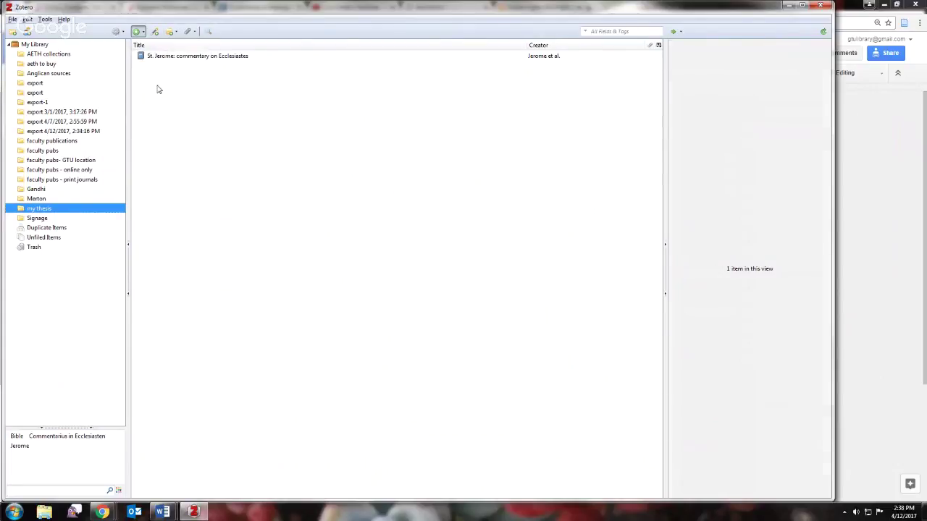
pyautogui.click(137, 32)
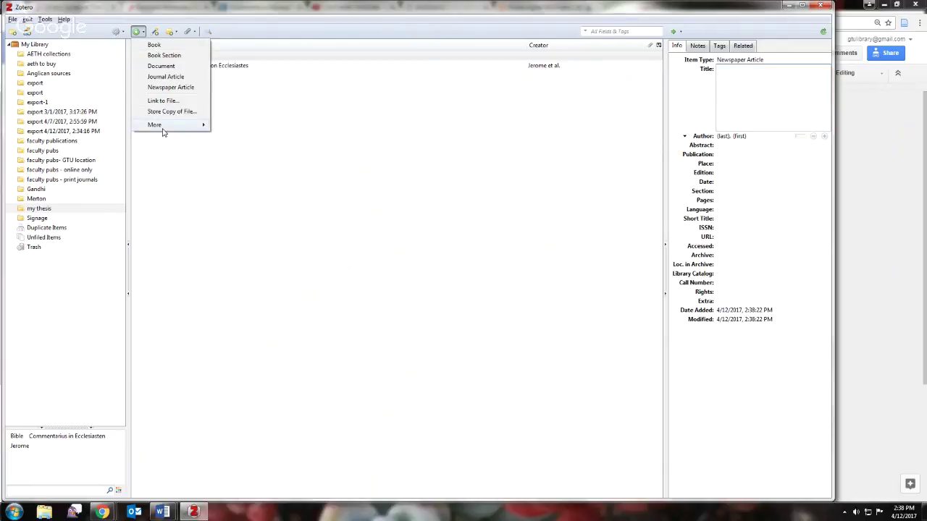
pyautogui.moveTo(163, 127)
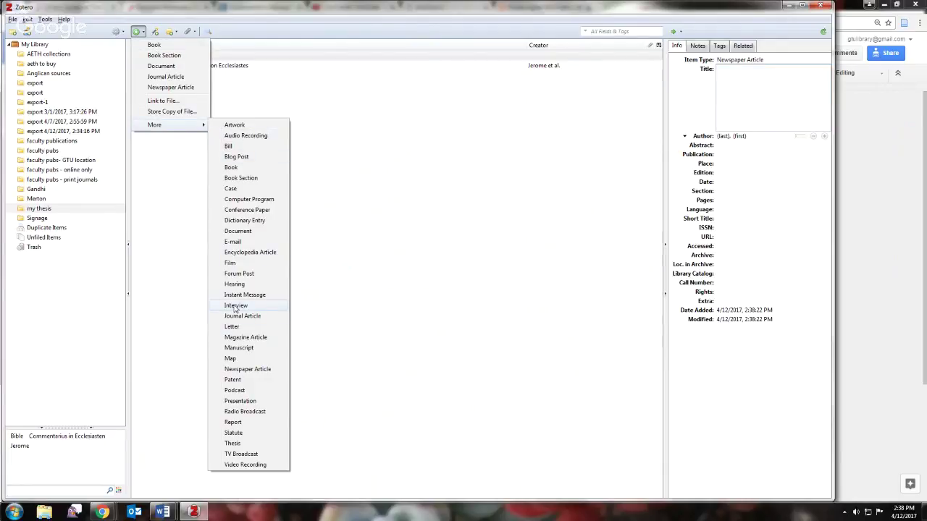
pyautogui.click(234, 306)
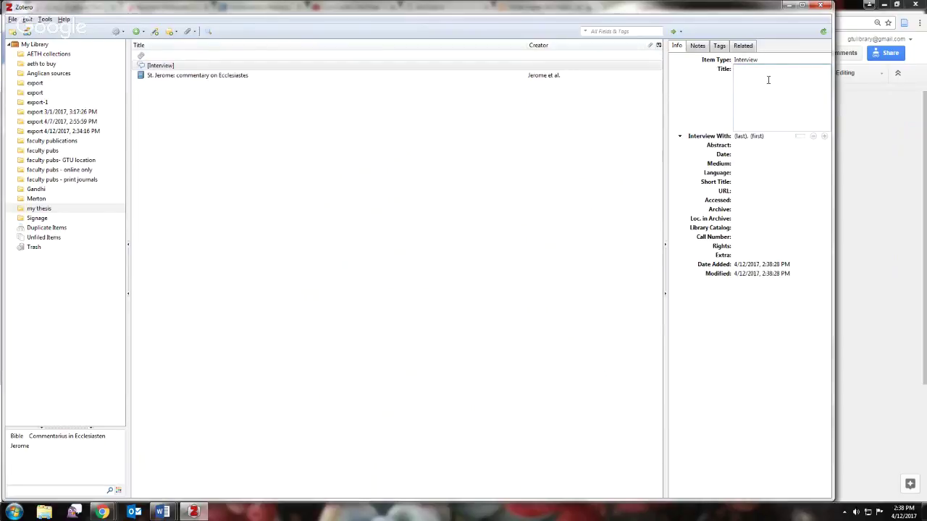
# - Fill in the interview's title, the interviewee's last and first name, and date 4/12/17
pyautogui.write('Interview with Stephanie')
pyautogui.click(740, 138)
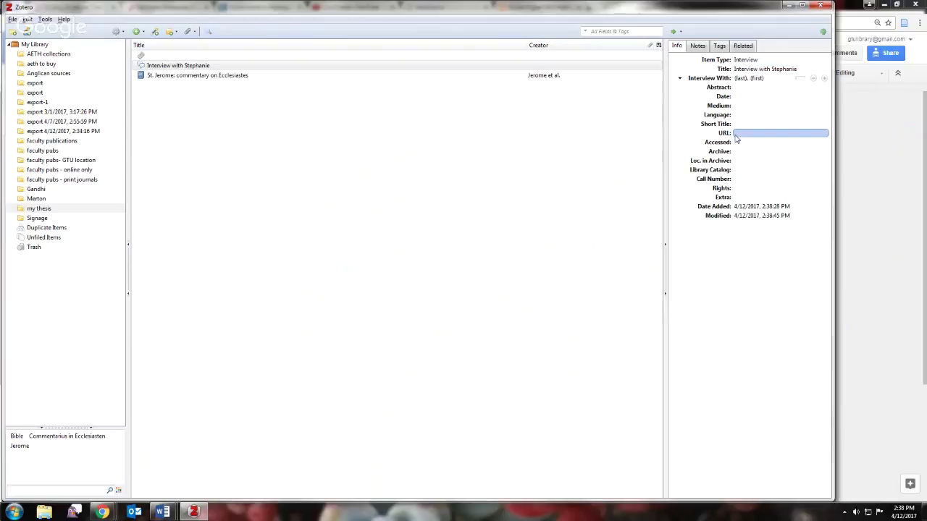
pyautogui.click(736, 97)
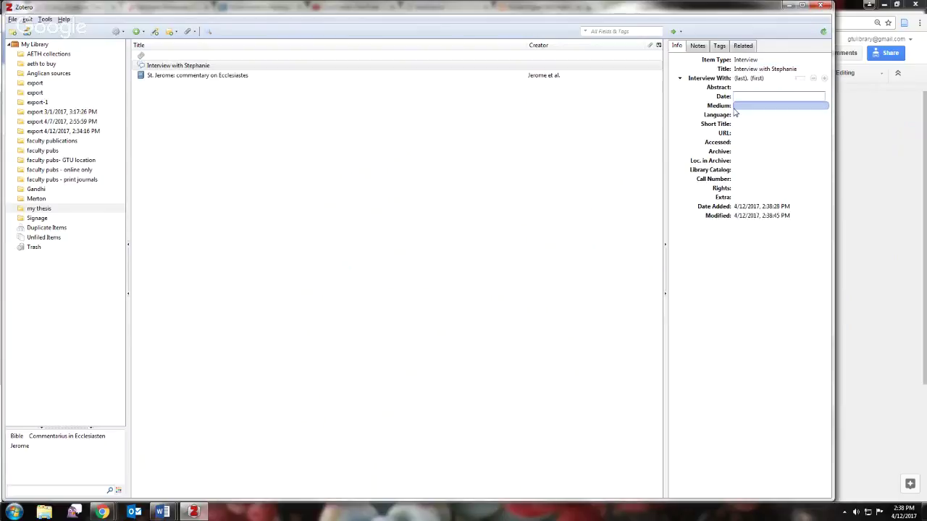
pyautogui.click(737, 114)
pyautogui.click(737, 78)
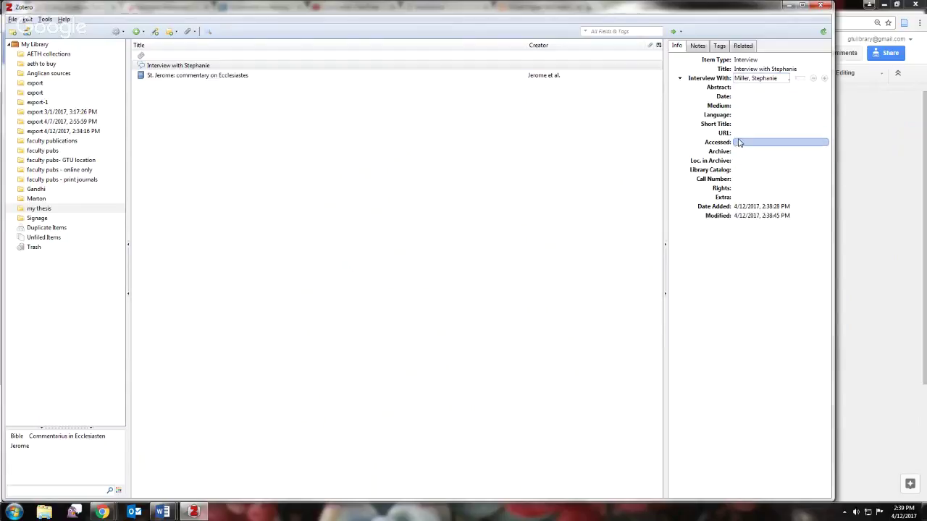
pyautogui.press('Return')
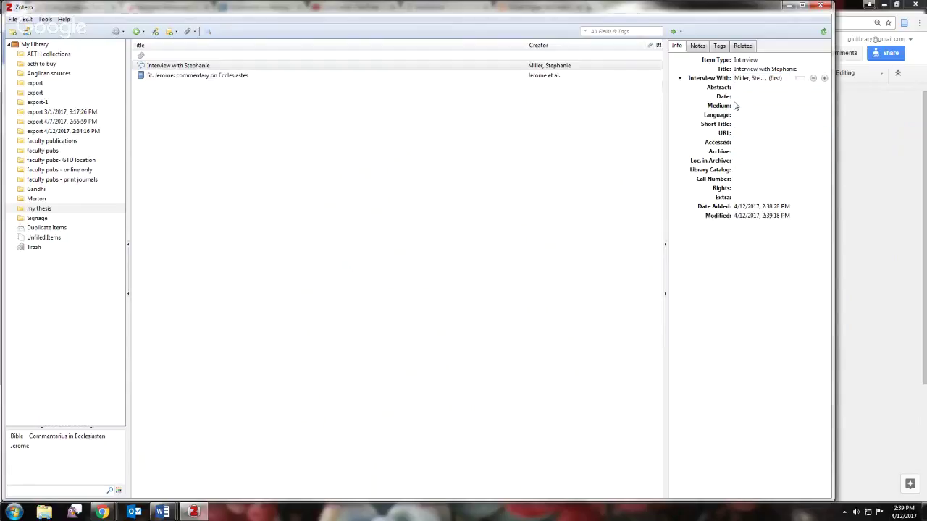
pyautogui.click(745, 96)
pyautogui.press('Return')
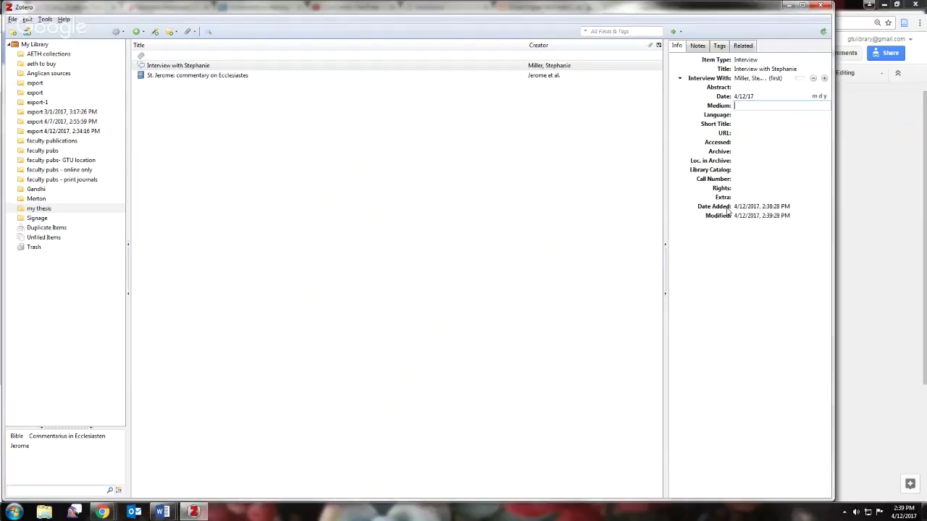
pyautogui.click(202, 69)
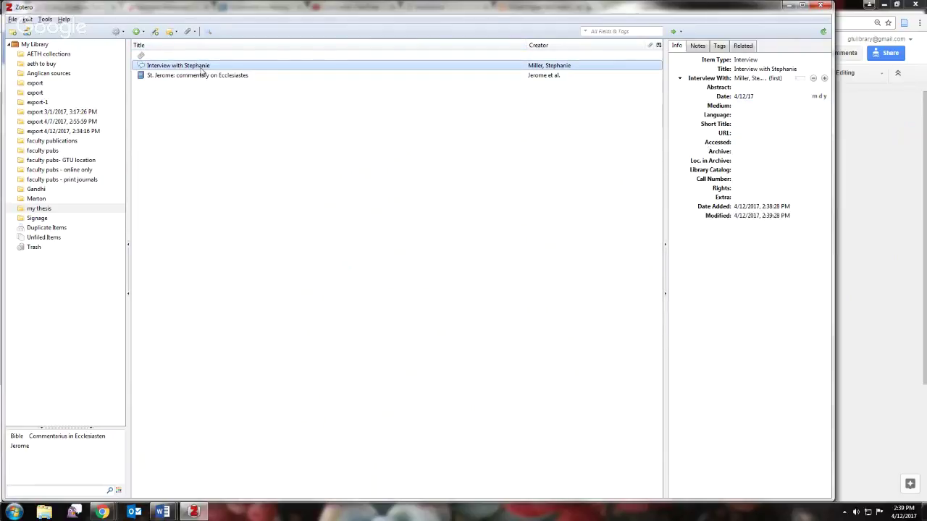
# - Copy the interview's Turabian 8th edition (full note) bibliography entry, then bring up Word's first document
pyautogui.rightClick(202, 70)
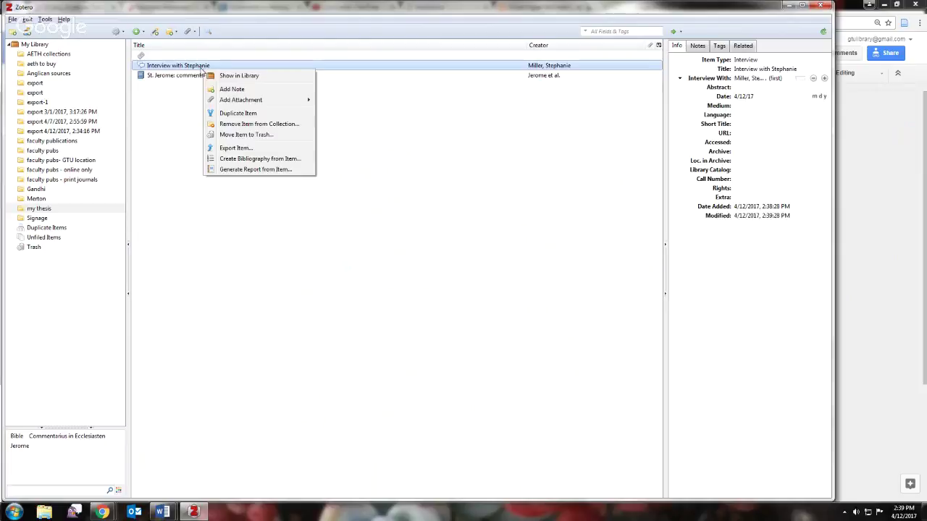
pyautogui.click(239, 158)
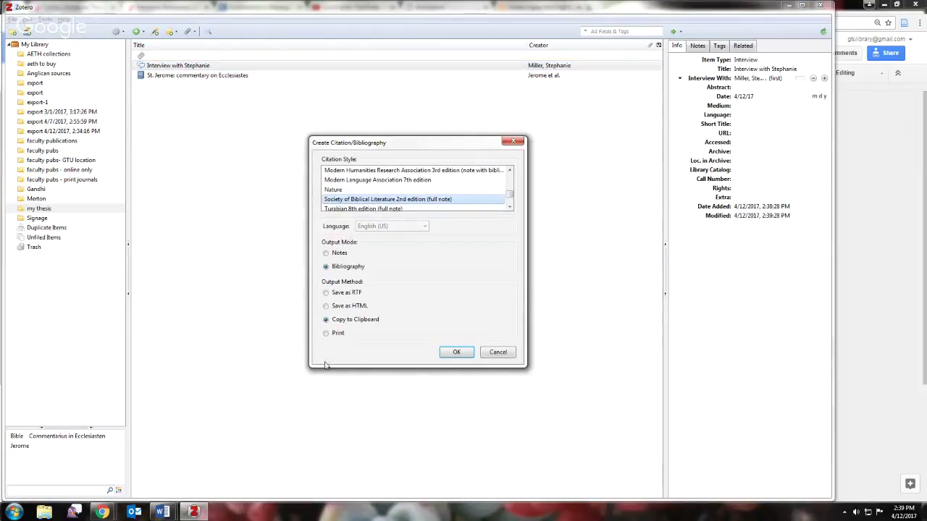
pyautogui.click(360, 209)
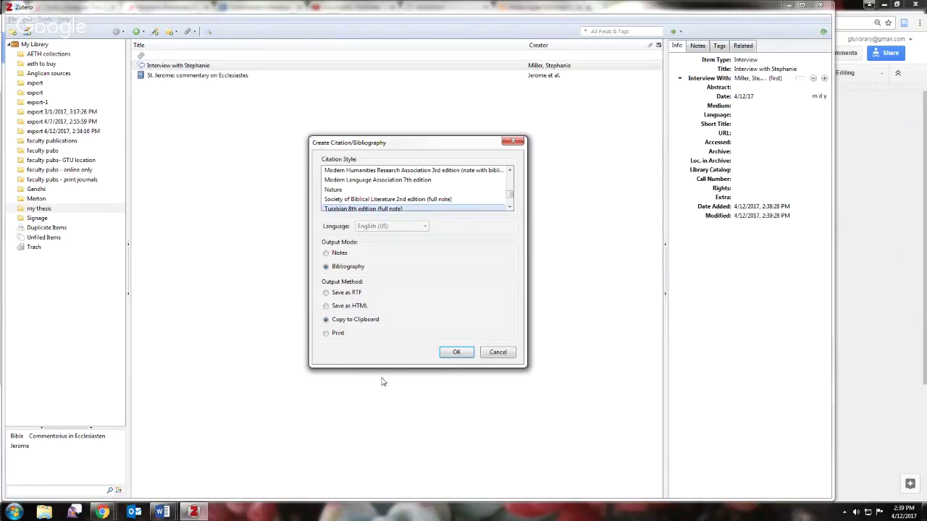
pyautogui.click(443, 352)
pyautogui.moveTo(159, 515)
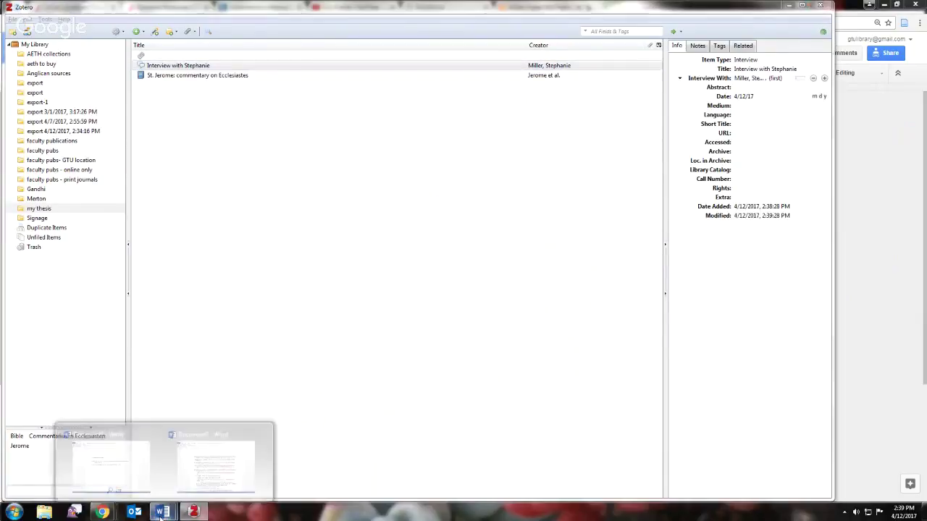
pyautogui.click(163, 471)
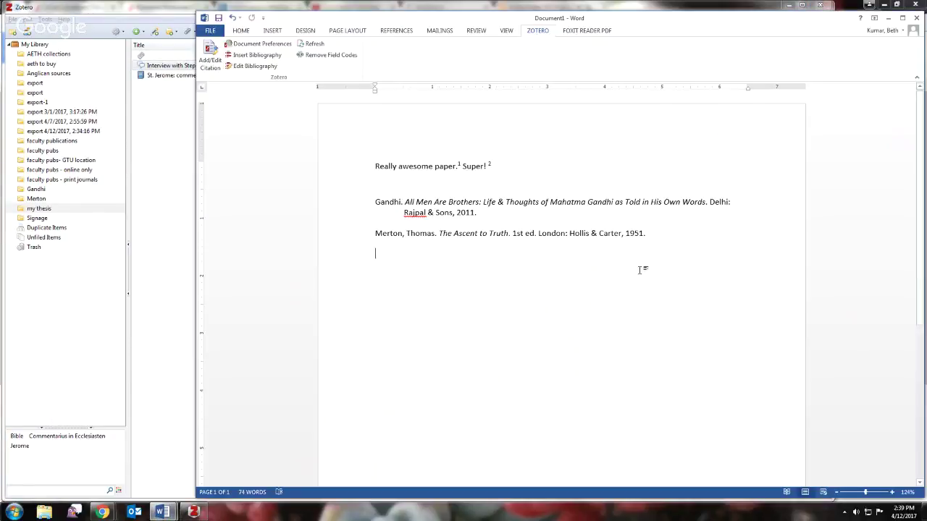
# - Paste the interview's bibliography entry below the existing references, then switch to the FAQ Google Doc
pyautogui.click(650, 233)
pyautogui.press('Down')
pyautogui.press('Return')
pyautogui.press('Return')
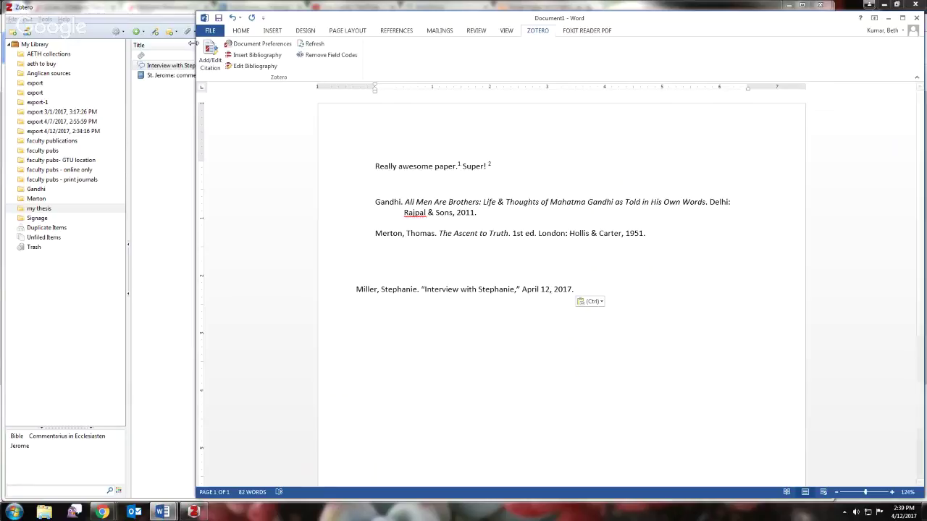
pyautogui.moveTo(102, 512)
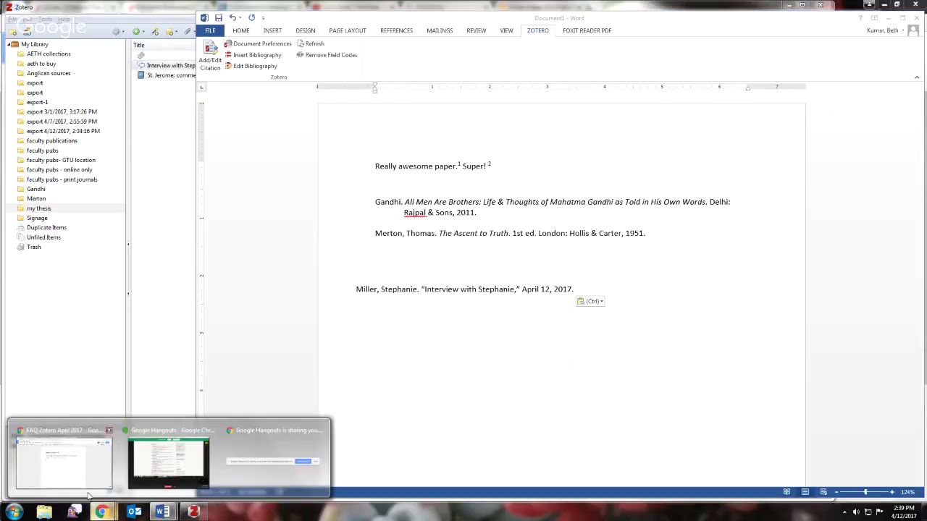
pyautogui.click(65, 477)
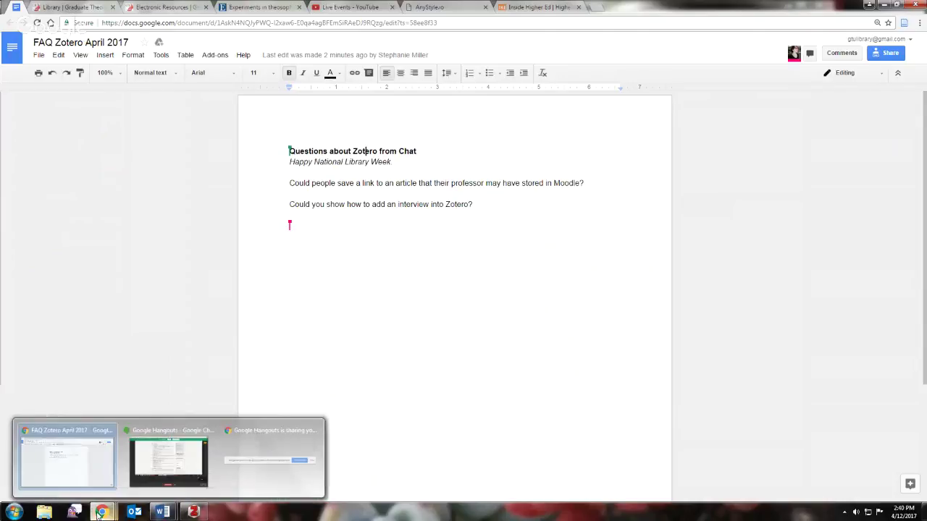
pyautogui.click(193, 512)
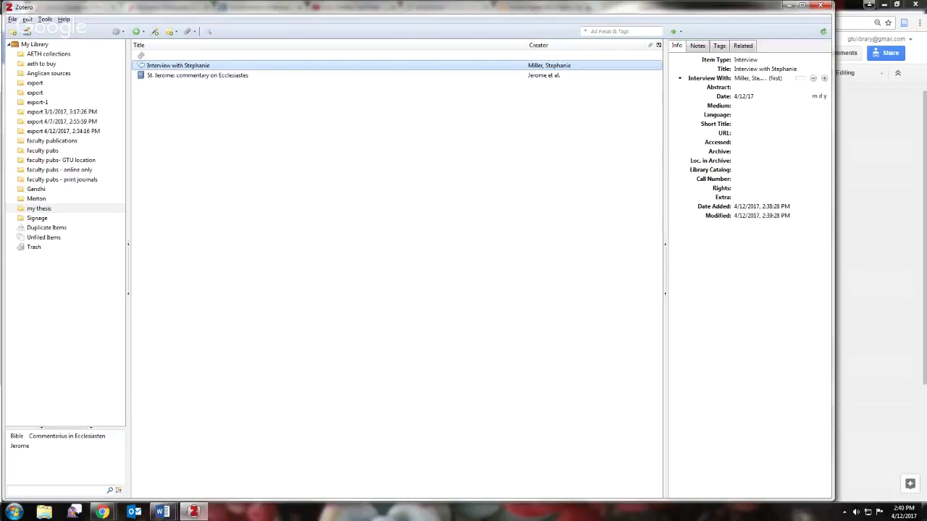
pyautogui.click(102, 512)
pyautogui.click(76, 465)
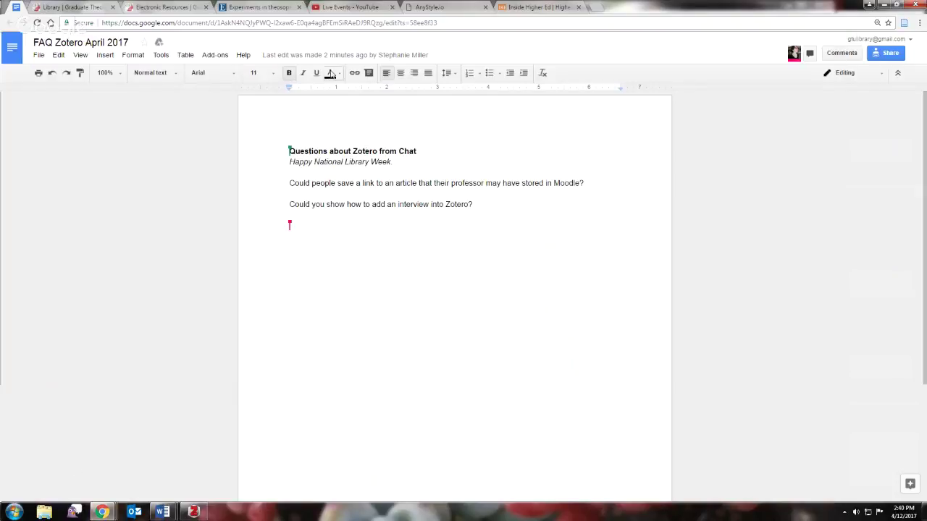
pyautogui.click(595, 7)
# - Load zotero.org's Download page in the new tab, then bring up Word's long bibliography document
pyautogui.write('zotero')
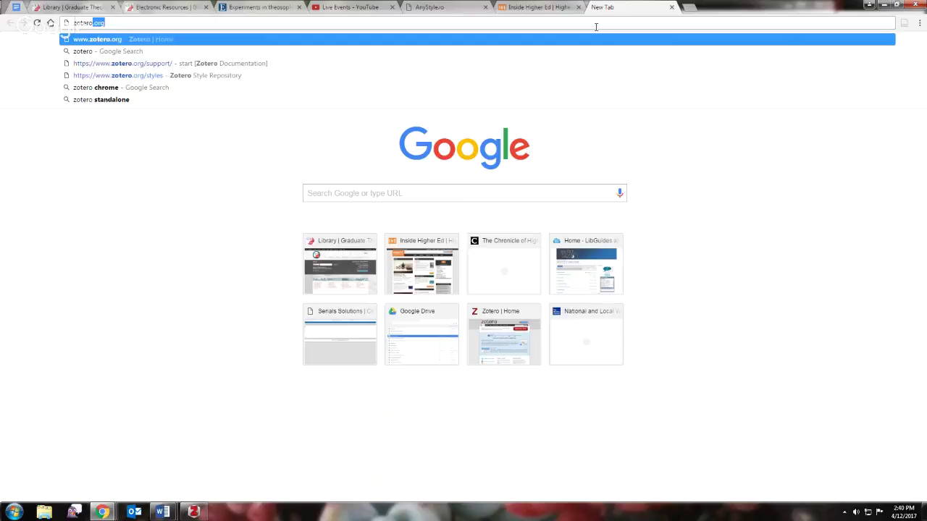
pyautogui.press('Return')
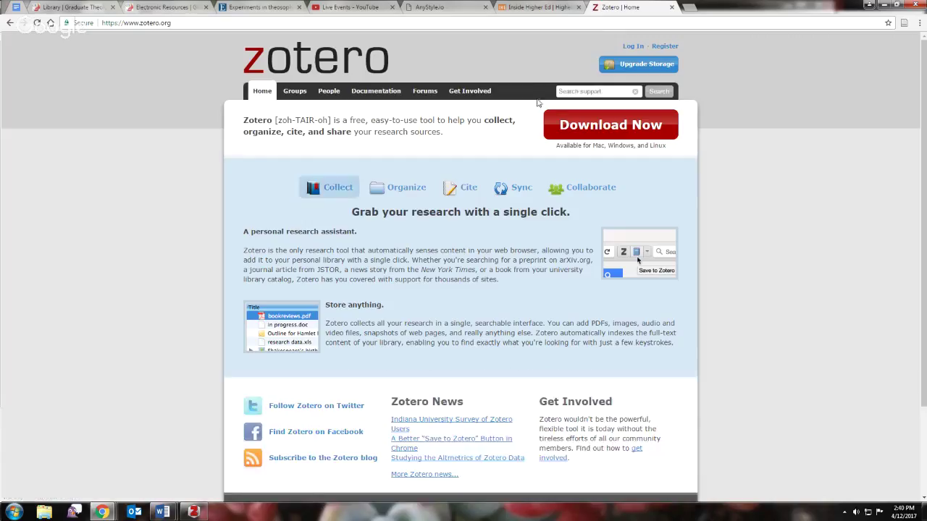
pyautogui.click(596, 129)
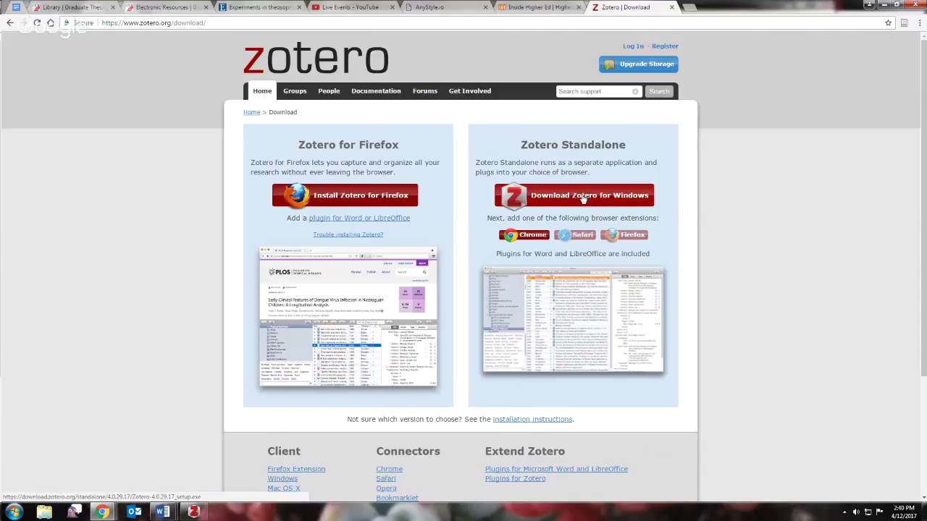
pyautogui.moveTo(166, 514)
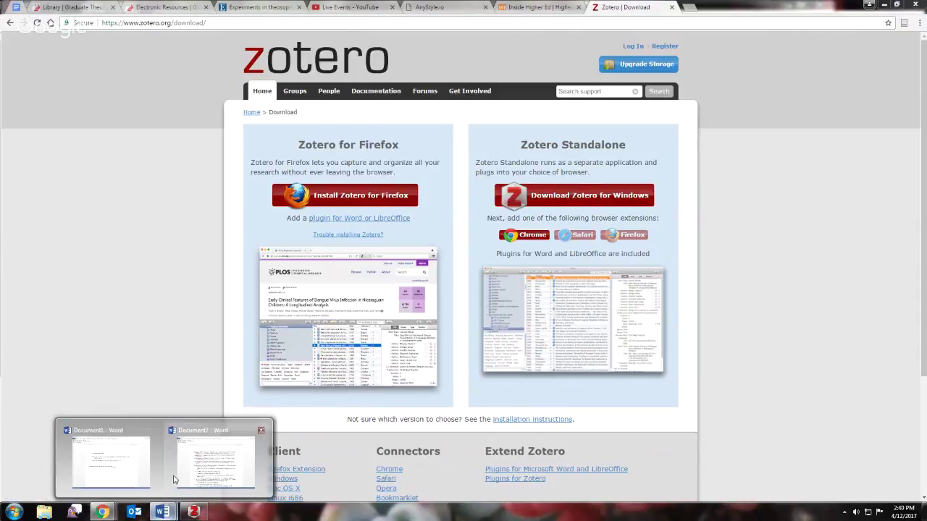
pyautogui.click(187, 478)
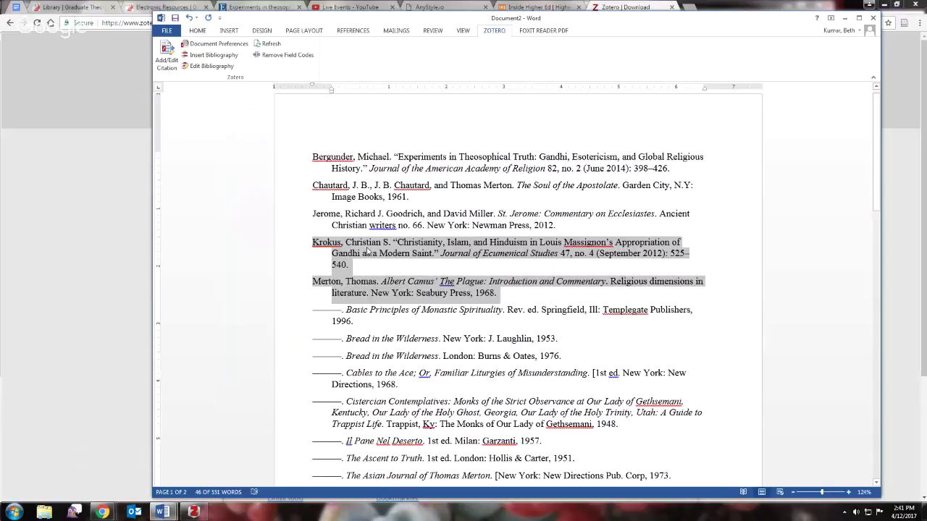
# - Deselect Document2's shaded entries, select Document1's second footnote mark, then return to the download page
pyautogui.click(731, 252)
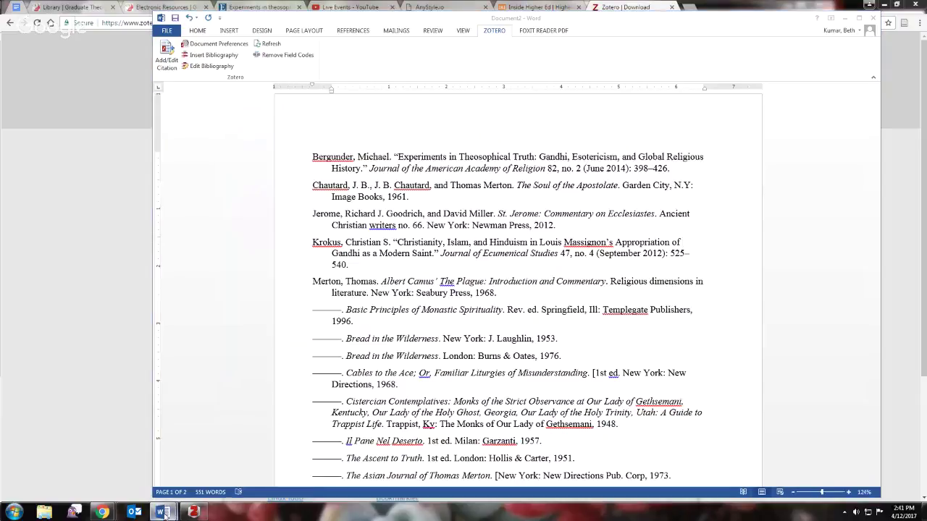
pyautogui.moveTo(162, 512)
pyautogui.click(136, 490)
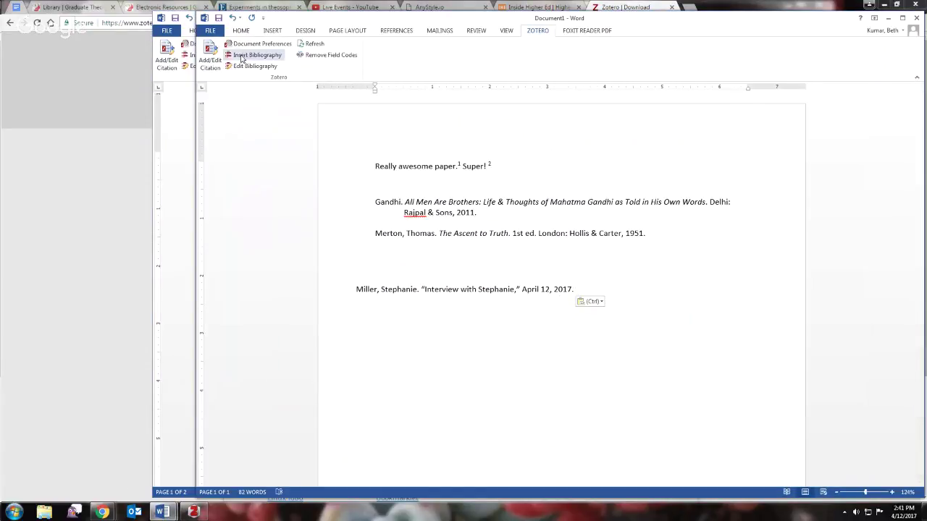
pyautogui.moveTo(490, 165); pyautogui.dragTo(495, 166)
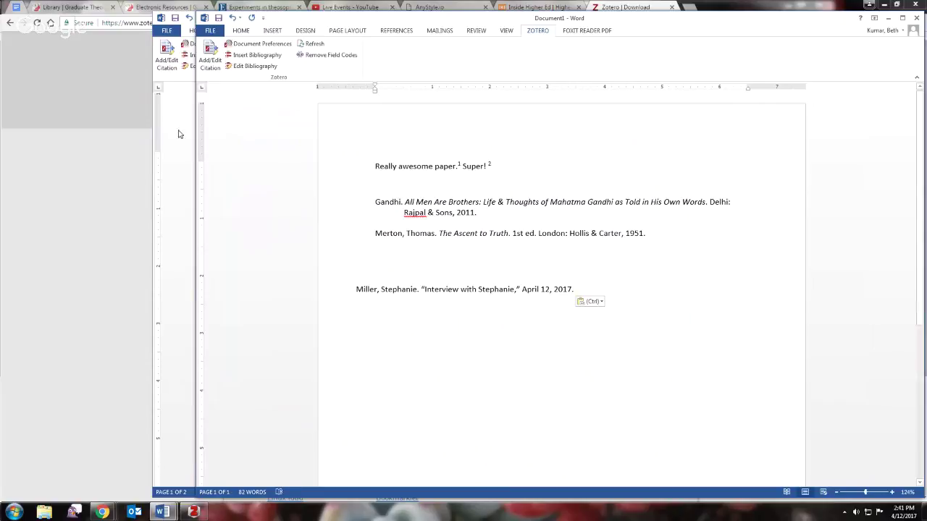
pyautogui.click(105, 140)
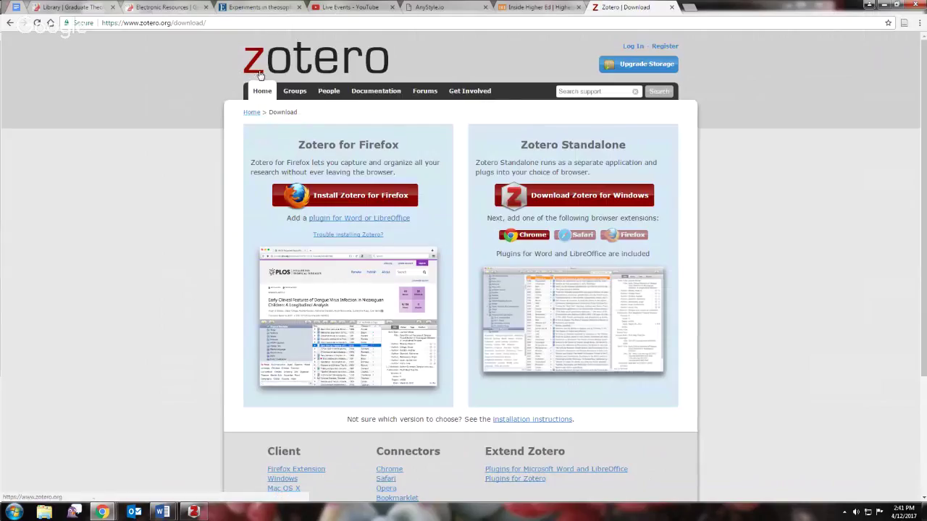
# - Search the Zotero support site for turabian and open the citation styles documentation
pyautogui.click(600, 91)
pyautogui.write('tura')
pyautogui.press('Down')
pyautogui.press('Return')
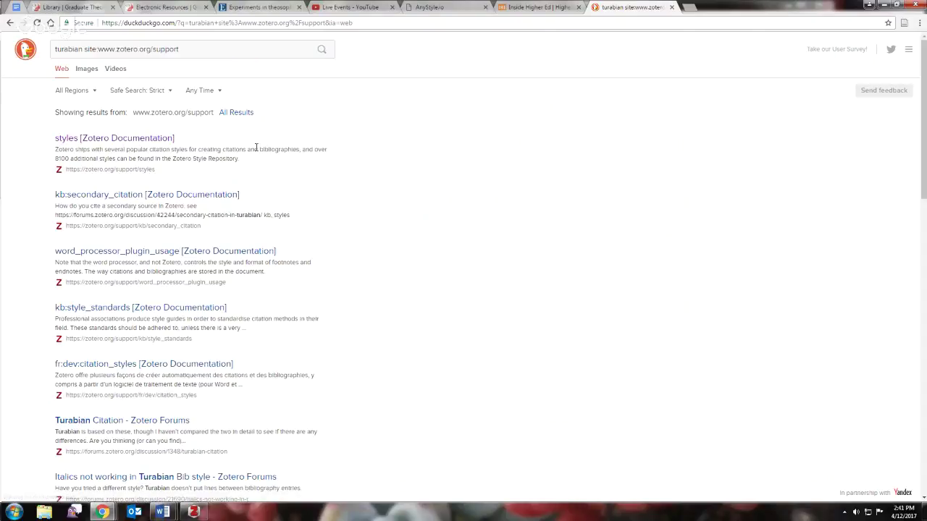
pyautogui.click(67, 138)
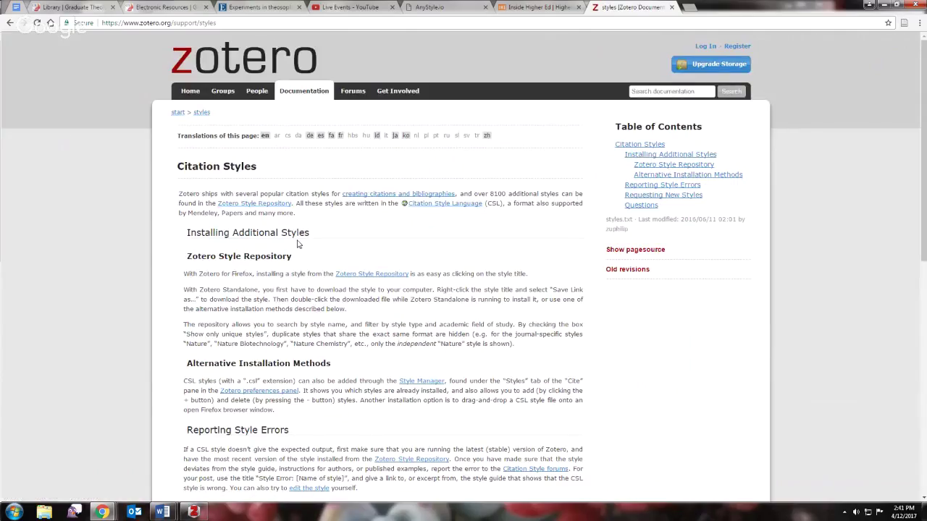
# - Search the Zotero Style Repository titles for "journal of", listing 2138 styles
pyautogui.click(353, 277)
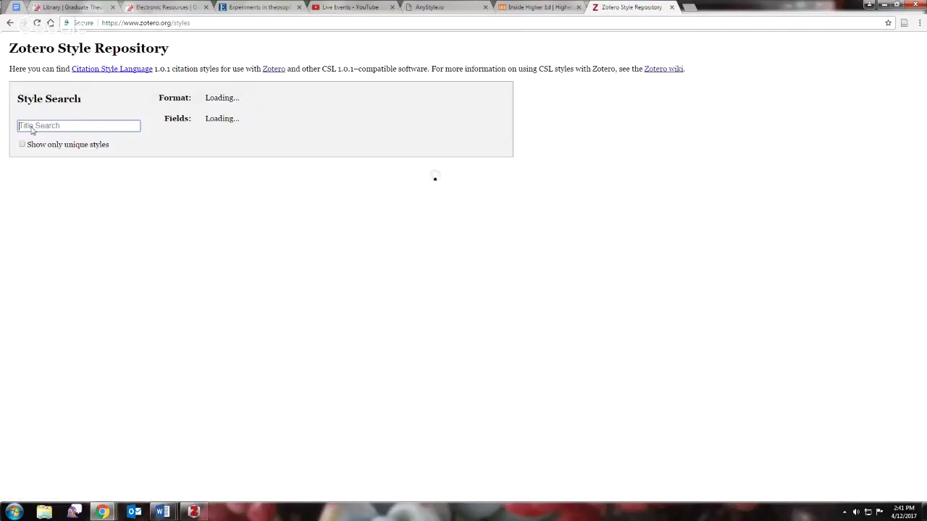
pyautogui.write('journal of')
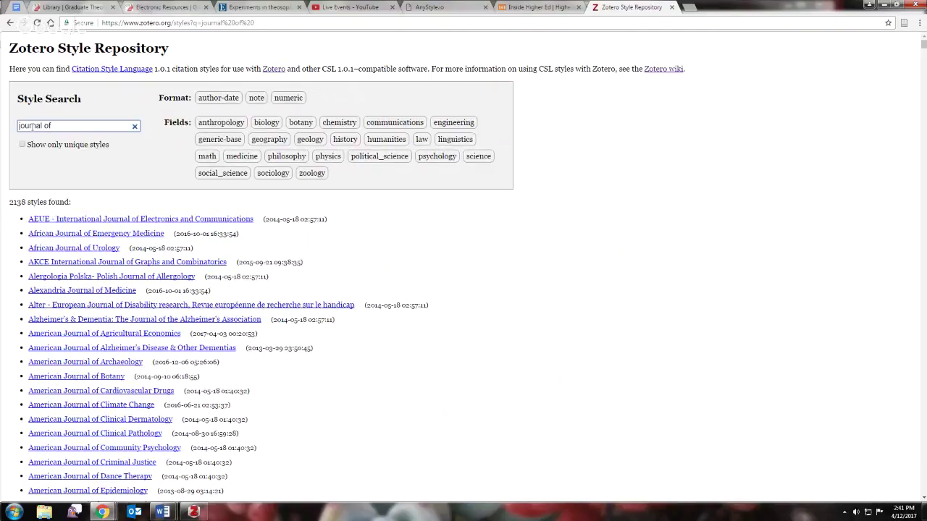
pyautogui.moveTo(50, 410)
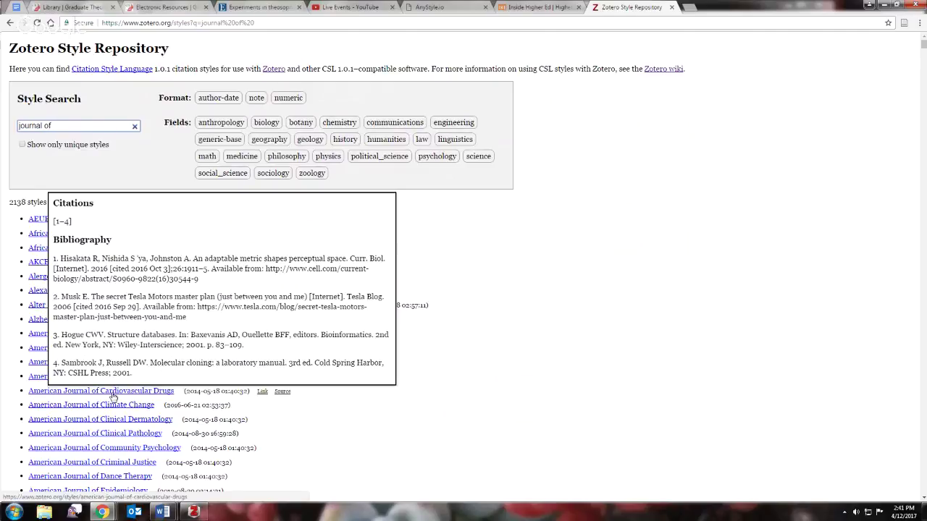
pyautogui.moveTo(107, 392)
pyautogui.moveTo(102, 513)
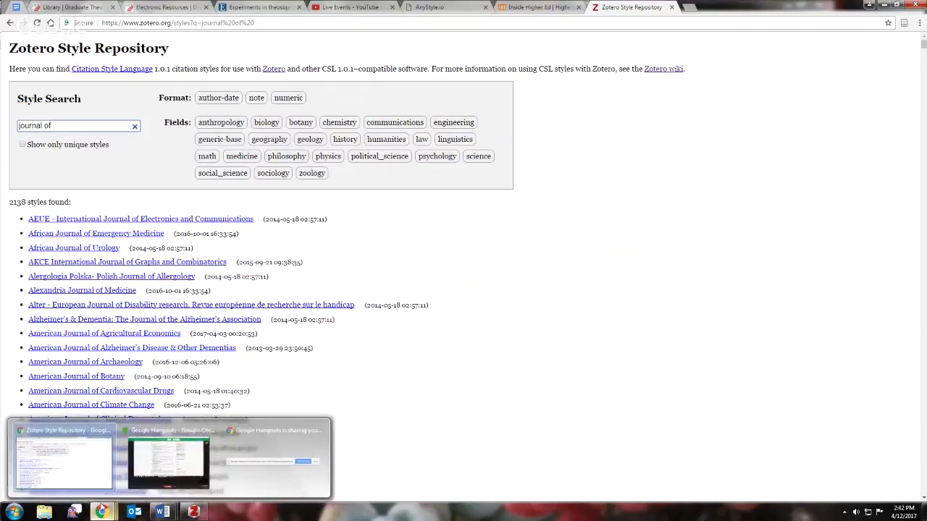
pyautogui.click(434, 8)
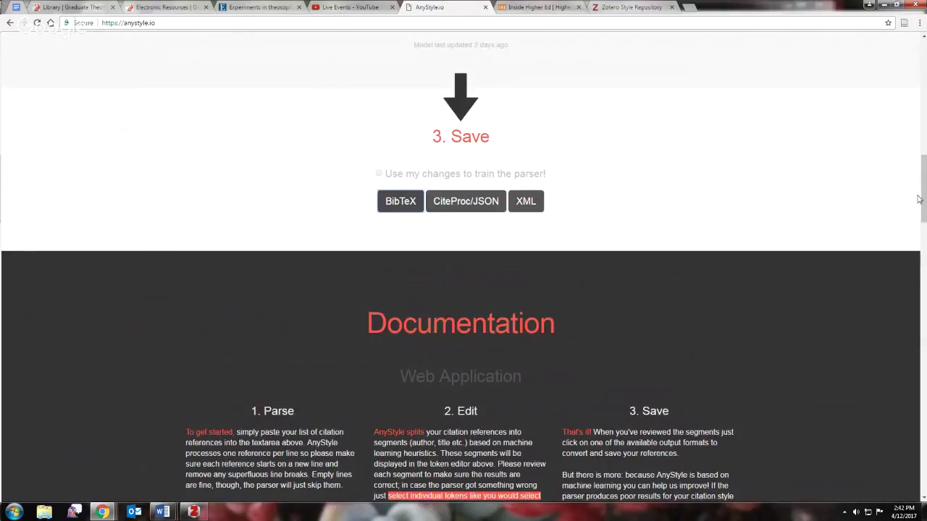
# - Scroll up to AnyStyle.io's Parse box with its two references, then go to the GTU library page
pyautogui.scroll(15, 354, 87)
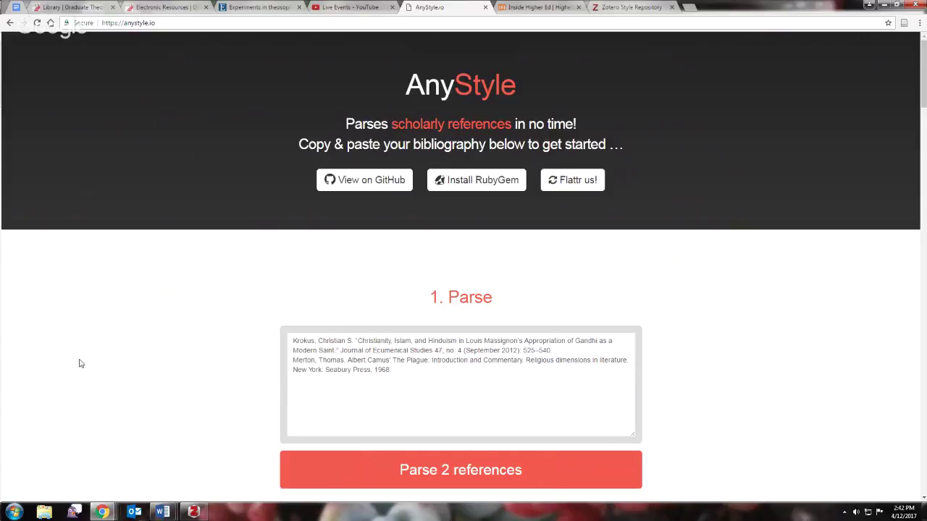
pyautogui.click(72, 6)
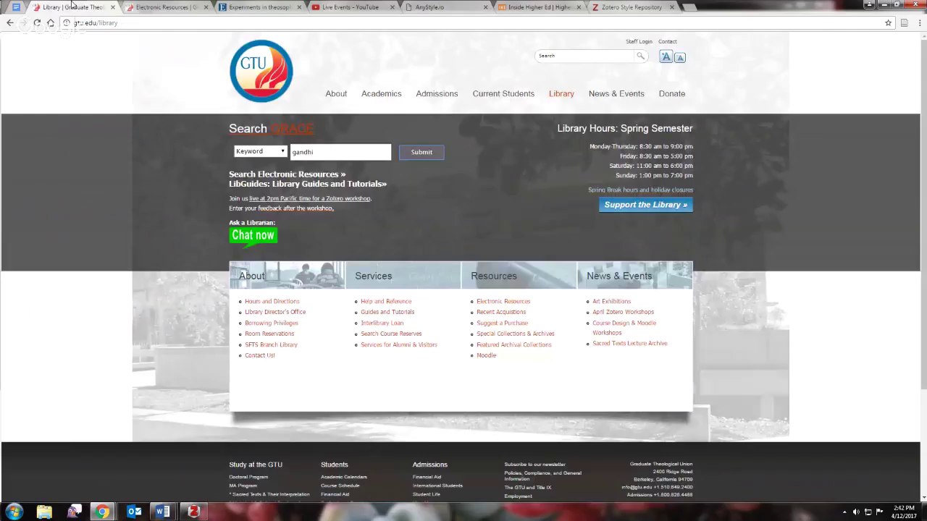